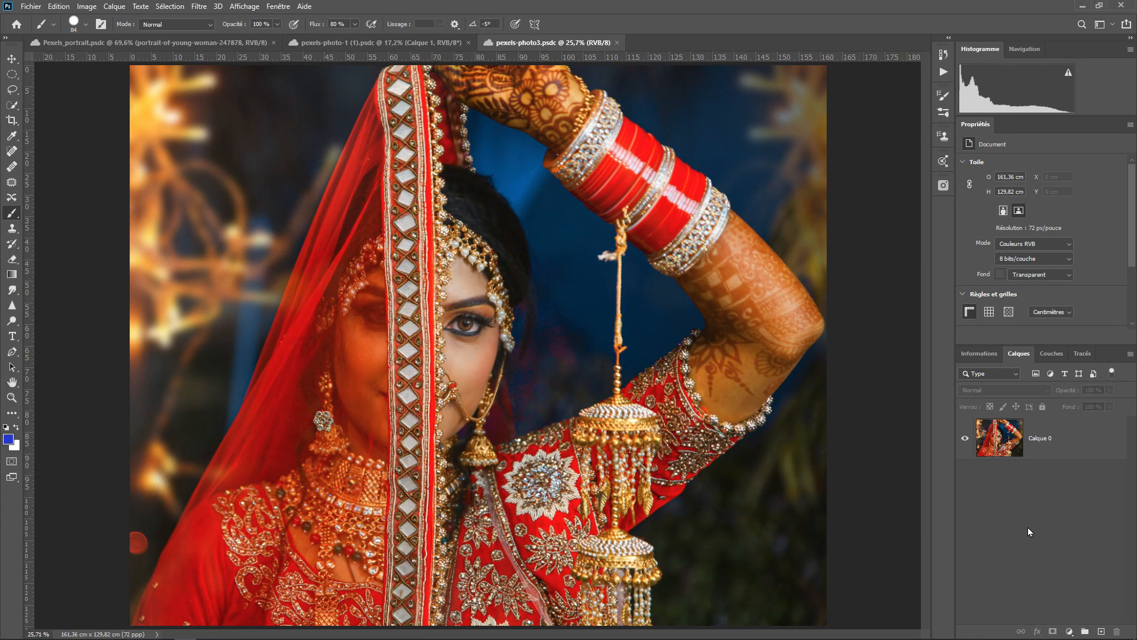
Add a new layer above the photo and fill an elliptical selection about 46 × 49 cm over the veil with blue.
{"action": "left_click", "coordinate": [1102, 632]}
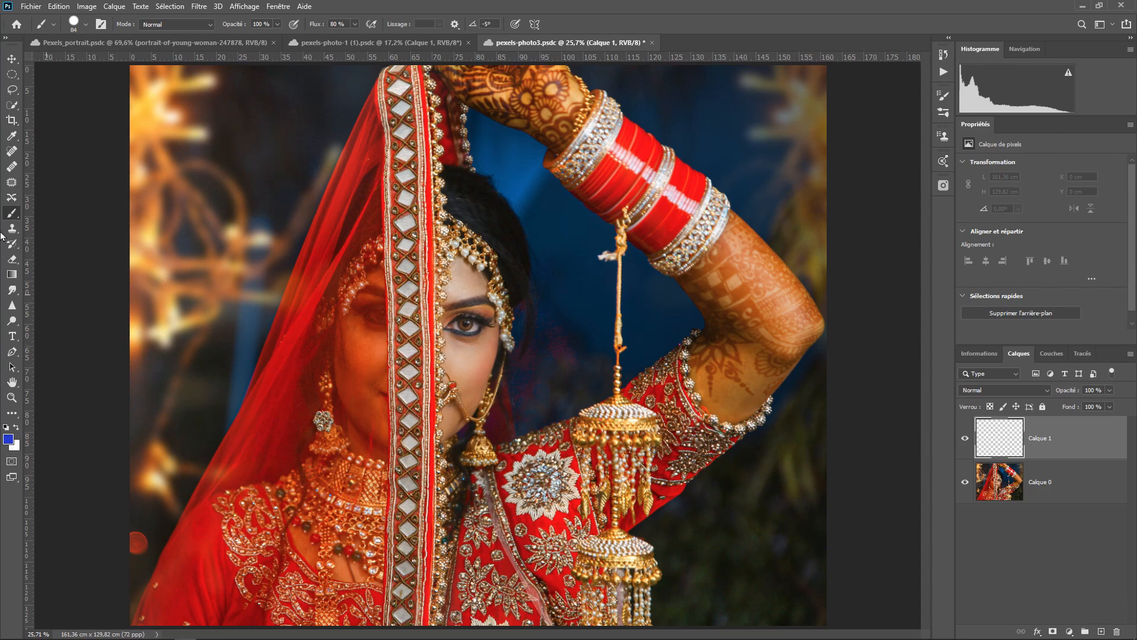
{"action": "left_click", "coordinate": [12, 74]}
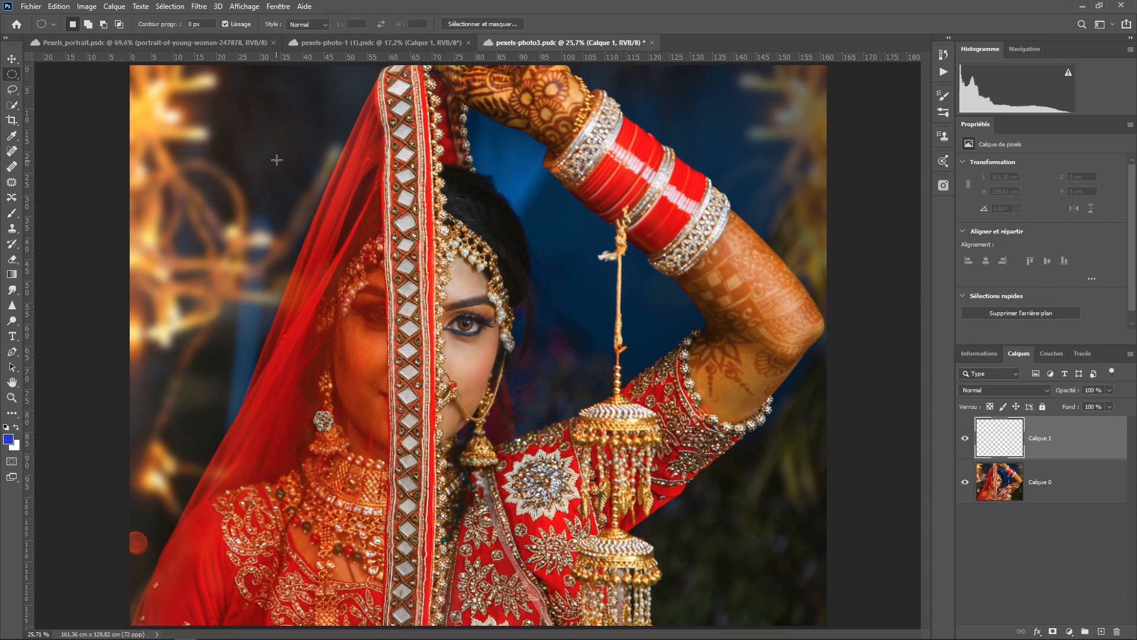
{"action": "left_click_drag", "start_coordinate": [259, 152], "coordinate": [459, 365]}
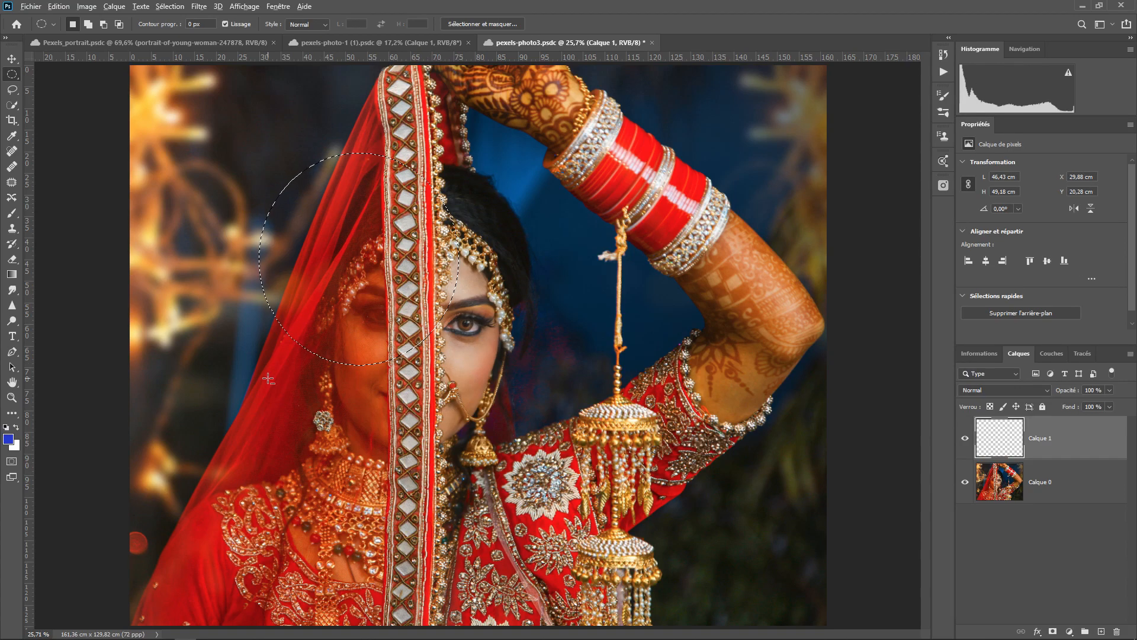
{"action": "key", "text": "alt+BackSpace"}
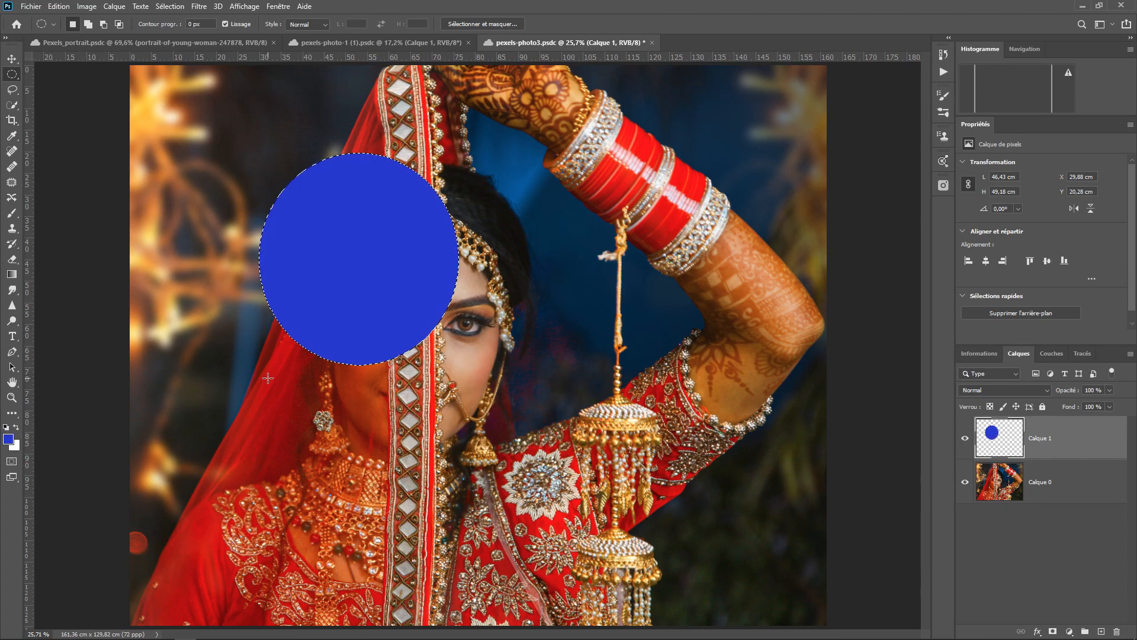
Fill a rectangular selection about 38 × 48 cm, overlapping the circle's lower edge and the face, with blue and deselect it.
{"action": "right_click", "coordinate": [15, 79]}
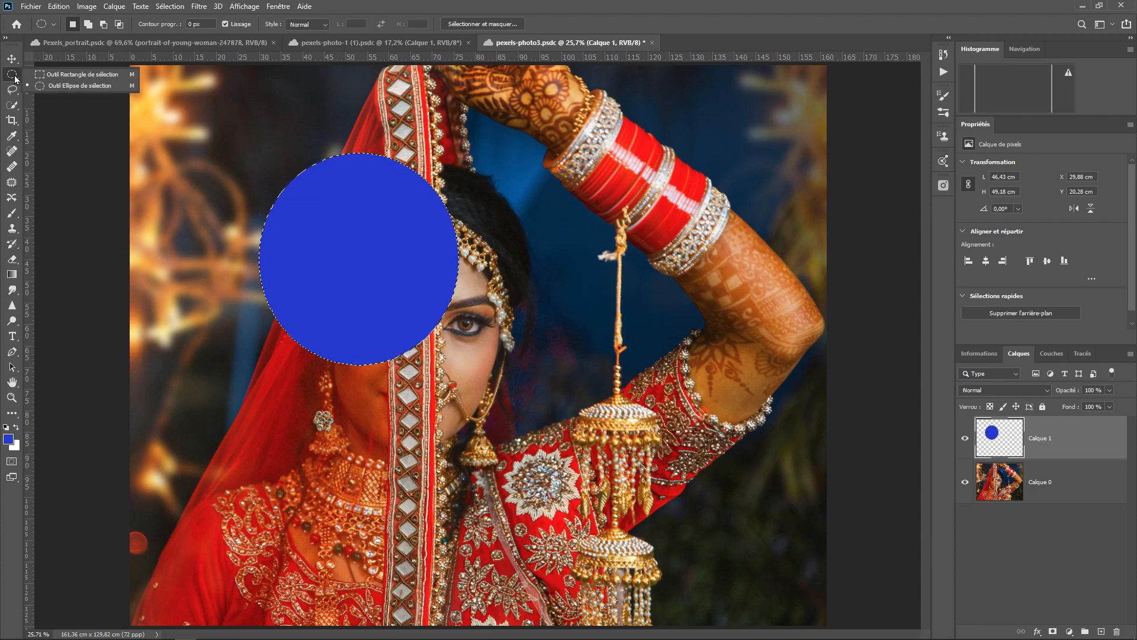
{"action": "left_click", "coordinate": [53, 73]}
{"action": "left_click", "coordinate": [389, 249]}
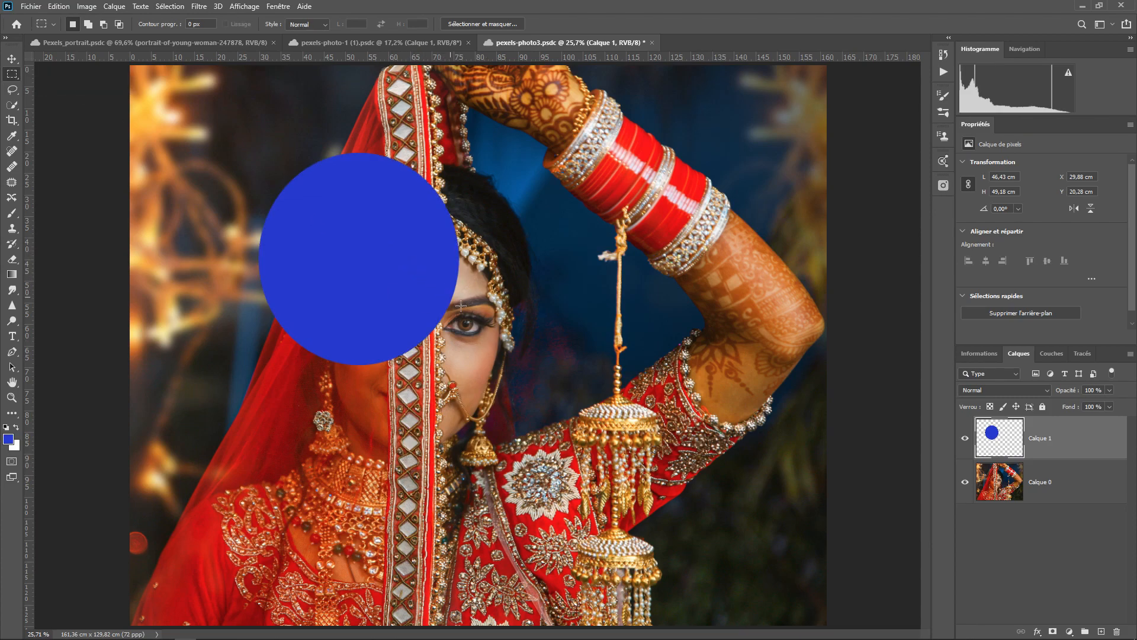
{"action": "left_click_drag", "start_coordinate": [568, 267], "coordinate": [373, 471]}
{"action": "key", "text": "alt+BackSpace"}
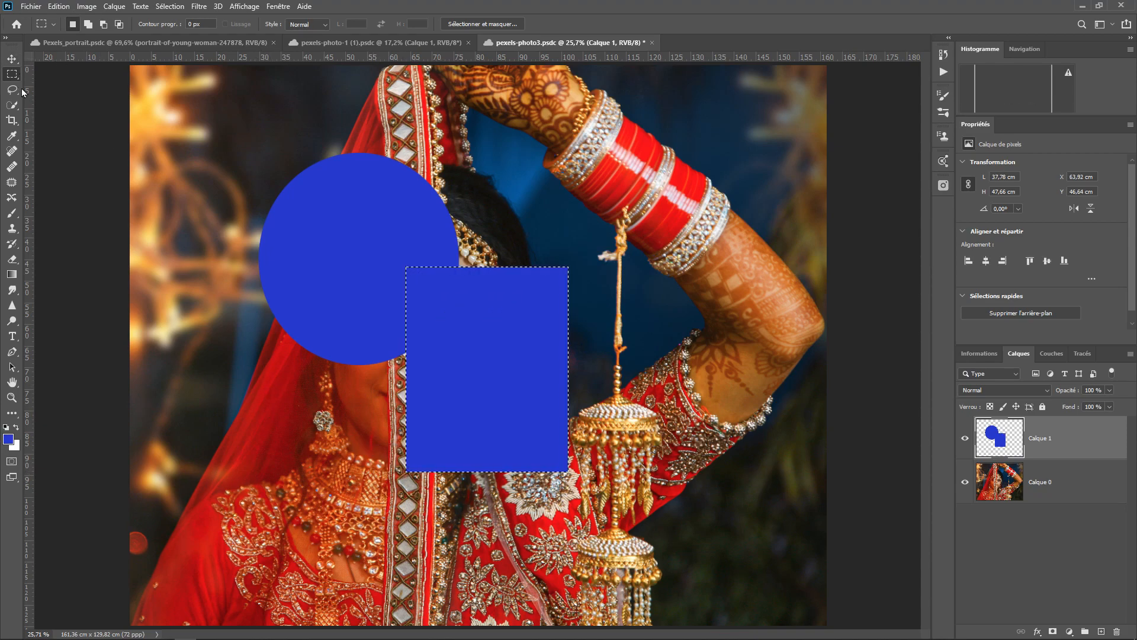
{"action": "key", "text": "ctrl+d"}
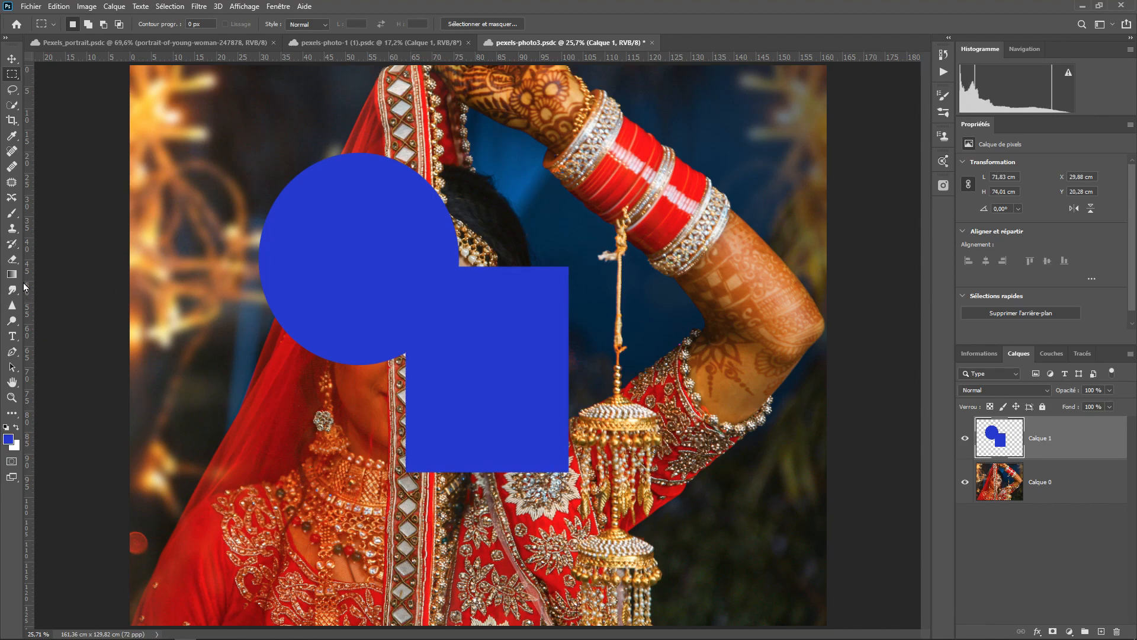
Erase several wavy strokes through the blue circle and rectangle with the Eraser.
{"action": "left_click", "coordinate": [12, 259]}
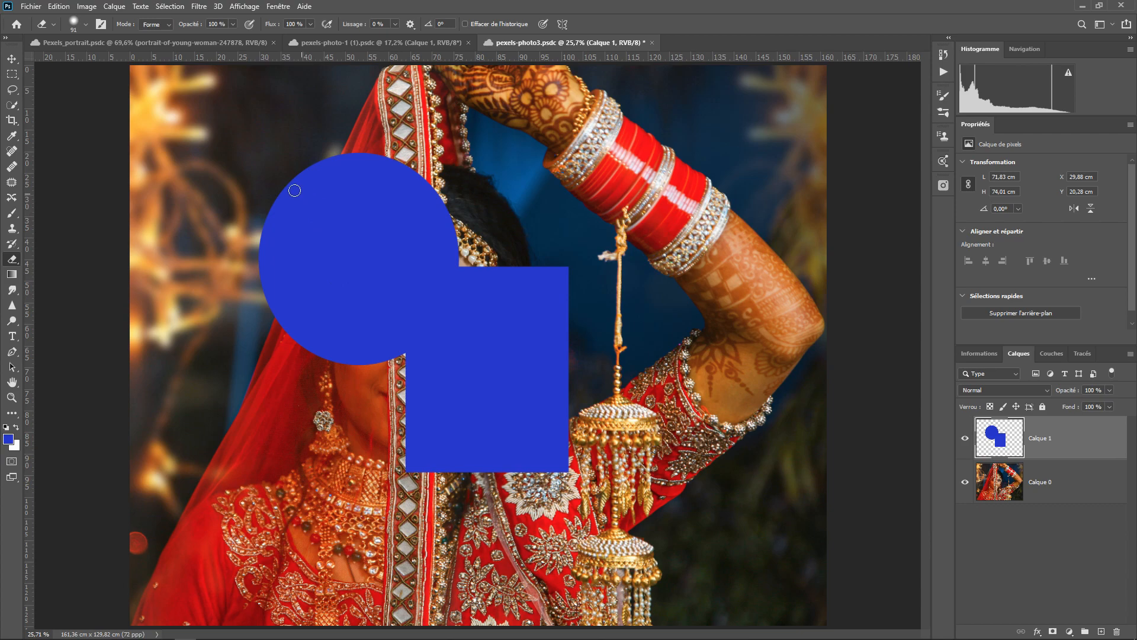
{"action": "mouse_move", "coordinate": [270, 175]}
{"action": "left_mouse_down"}
{"action": "mouse_move", "coordinate": [307, 193]}
{"action": "mouse_move", "coordinate": [297, 345]}
{"action": "left_mouse_up"}
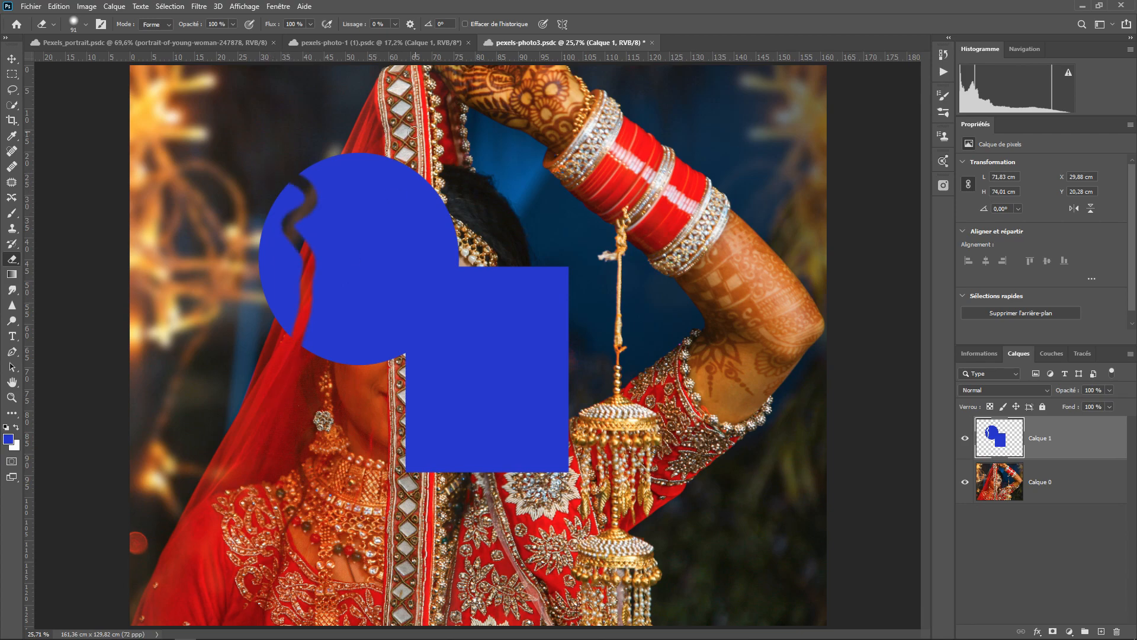
{"action": "mouse_move", "coordinate": [370, 151]}
{"action": "left_mouse_down"}
{"action": "mouse_move", "coordinate": [370, 251]}
{"action": "mouse_move", "coordinate": [319, 360]}
{"action": "left_mouse_up"}
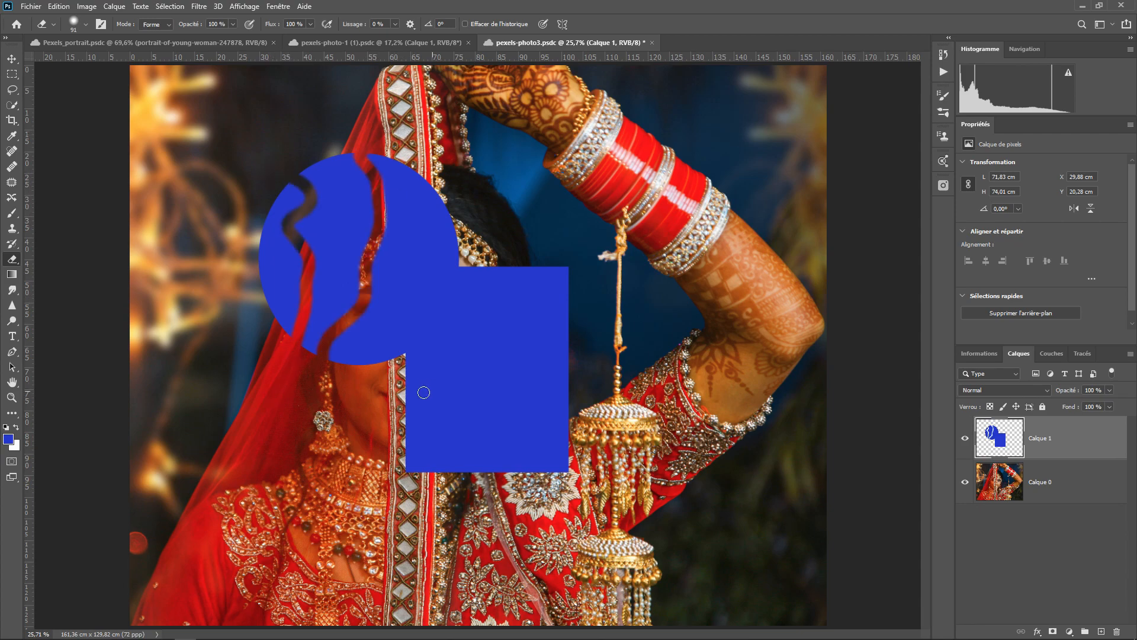
{"action": "left_click_drag", "start_coordinate": [409, 408], "coordinate": [570, 423]}
{"action": "left_click_drag", "start_coordinate": [523, 267], "coordinate": [477, 418]}
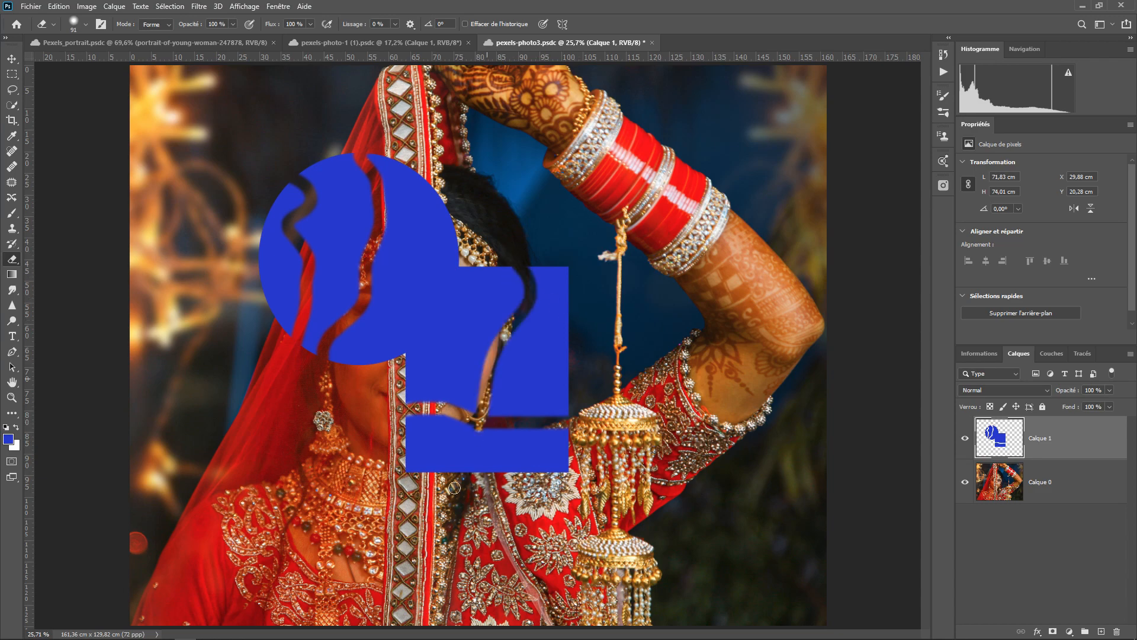
{"action": "left_click_drag", "start_coordinate": [465, 473], "coordinate": [481, 426]}
{"action": "mouse_move", "coordinate": [488, 329]}
{"action": "left_mouse_down"}
{"action": "mouse_move", "coordinate": [540, 341]}
{"action": "mouse_move", "coordinate": [547, 361]}
{"action": "mouse_move", "coordinate": [500, 335]}
{"action": "mouse_move", "coordinate": [487, 380]}
{"action": "mouse_move", "coordinate": [471, 406]}
{"action": "left_mouse_up"}
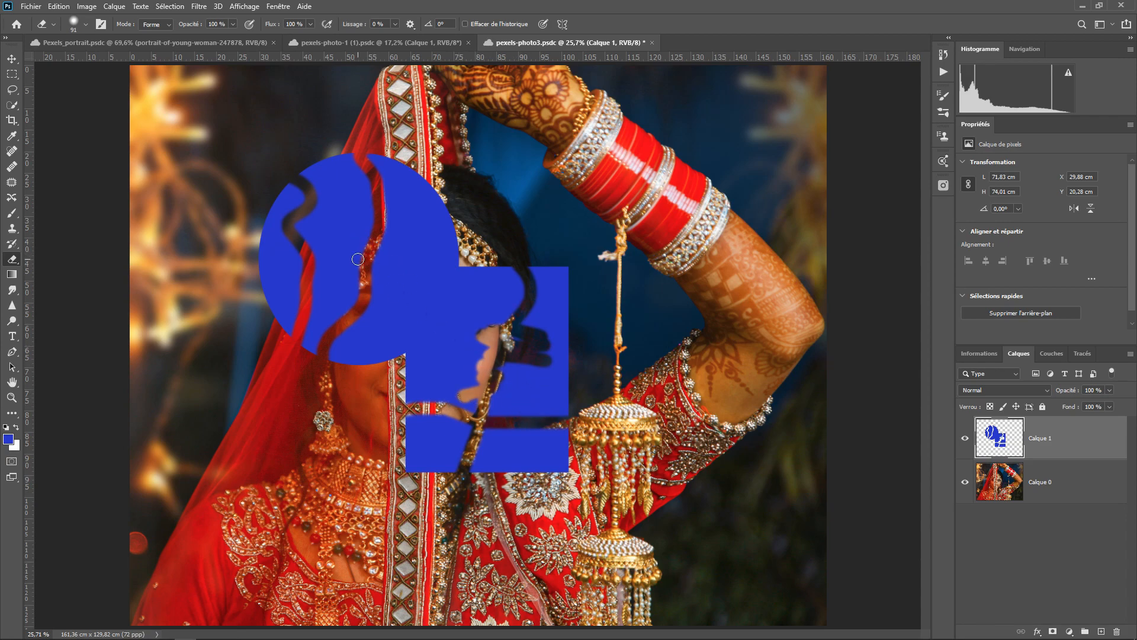
Undo all the eraser strokes one by one to bring back the intact blue shapes.
{"action": "left_click", "coordinate": [48, 6]}
{"action": "left_click", "coordinate": [67, 19]}
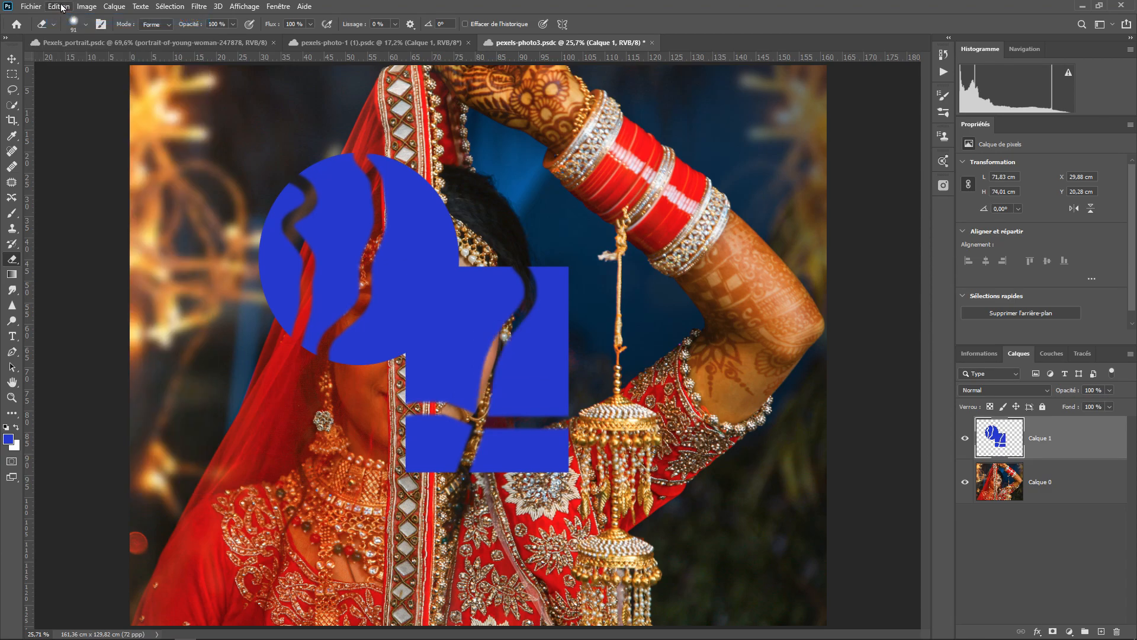
{"action": "left_click", "coordinate": [59, 6]}
{"action": "left_click", "coordinate": [63, 19]}
{"action": "left_click", "coordinate": [59, 6]}
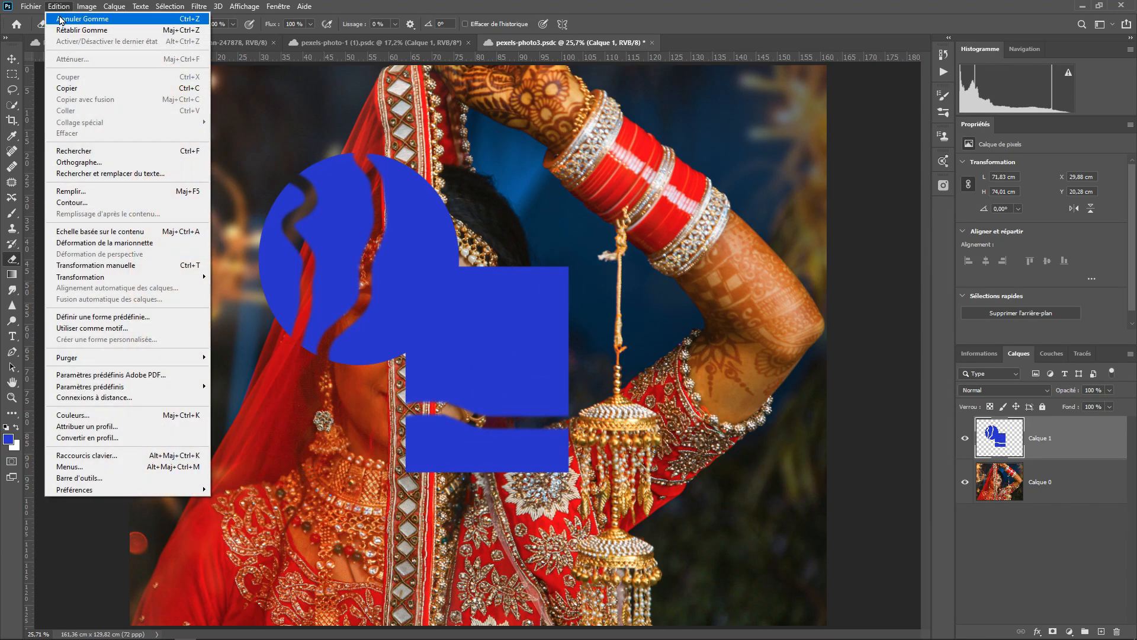
{"action": "left_click", "coordinate": [62, 19]}
{"action": "left_click", "coordinate": [59, 7]}
{"action": "left_click", "coordinate": [63, 20]}
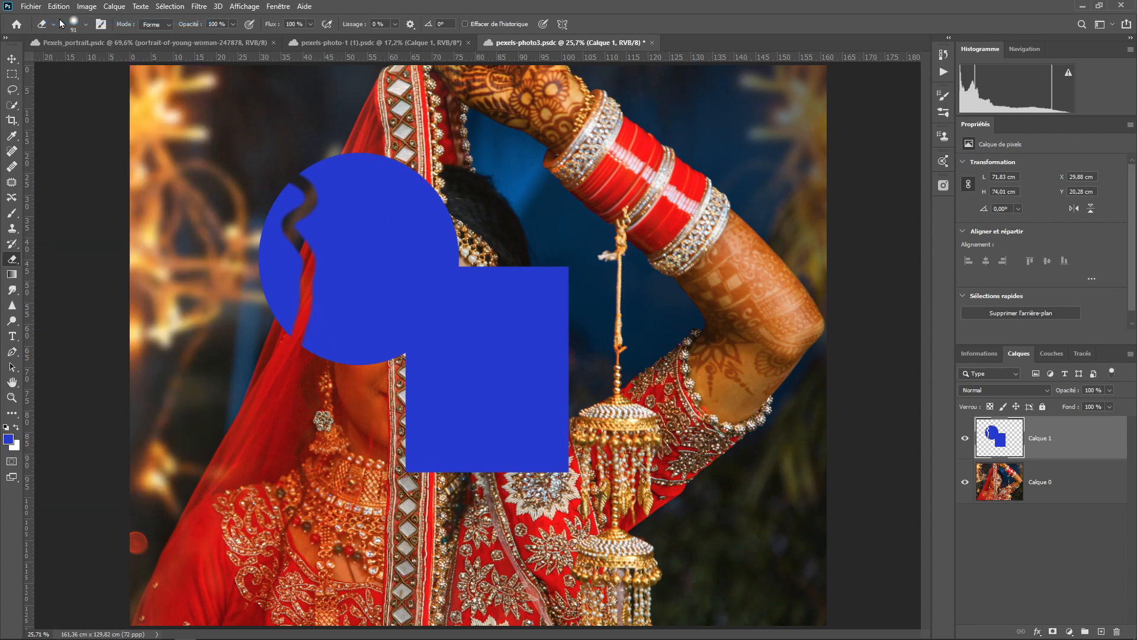
{"action": "left_click", "coordinate": [59, 7]}
{"action": "left_click", "coordinate": [64, 19]}
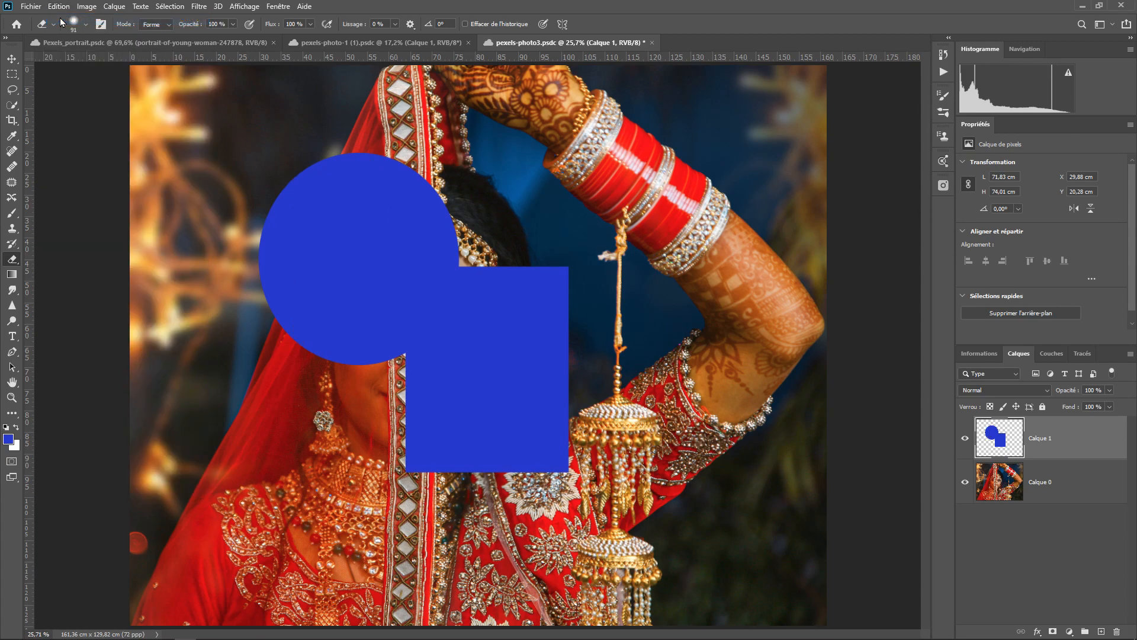
Try erasing the upper part of the blue circle with the Eraser and undo the erasure.
{"action": "mouse_move", "coordinate": [465, 219]}
{"action": "left_mouse_down"}
{"action": "mouse_move", "coordinate": [231, 214]}
{"action": "mouse_move", "coordinate": [306, 197]}
{"action": "mouse_move", "coordinate": [299, 168]}
{"action": "mouse_move", "coordinate": [317, 145]}
{"action": "mouse_move", "coordinate": [287, 285]}
{"action": "mouse_move", "coordinate": [325, 323]}
{"action": "left_mouse_up"}
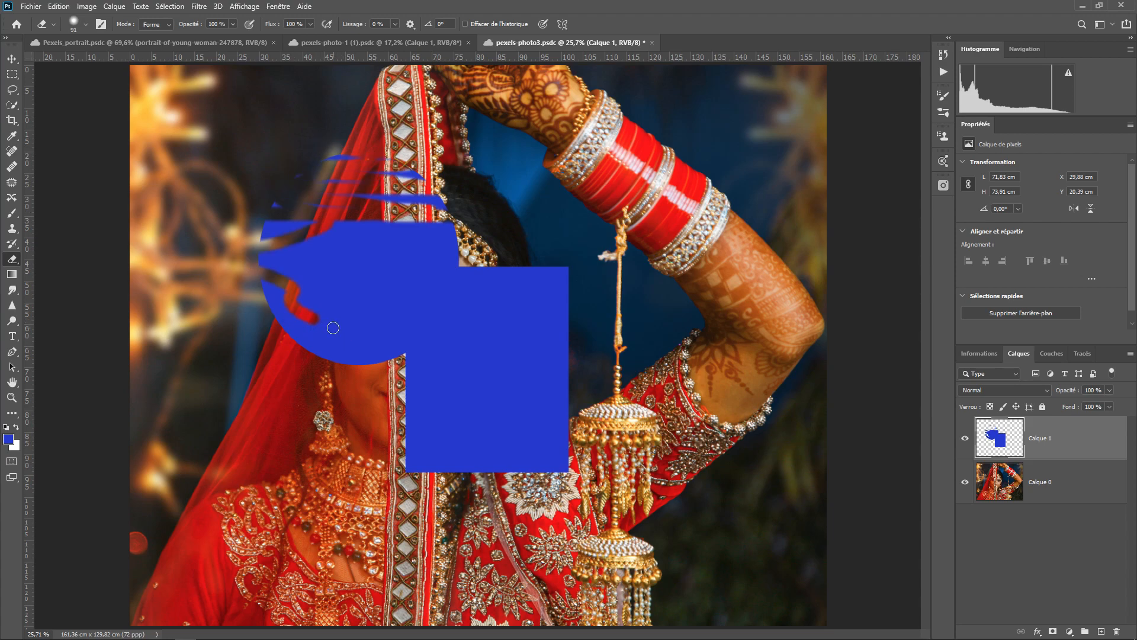
{"action": "key", "text": "ctrl+z"}
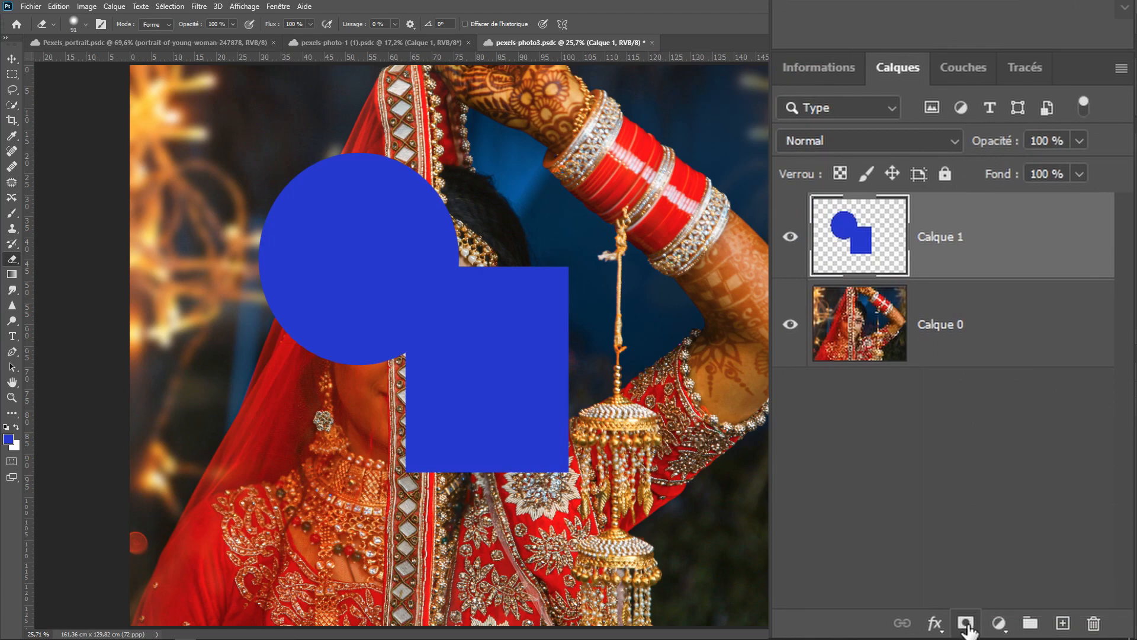
Add a layer mask to the blue shapes layer and make it the target for the Brush with black as foreground colour.
{"action": "left_click", "coordinate": [964, 625]}
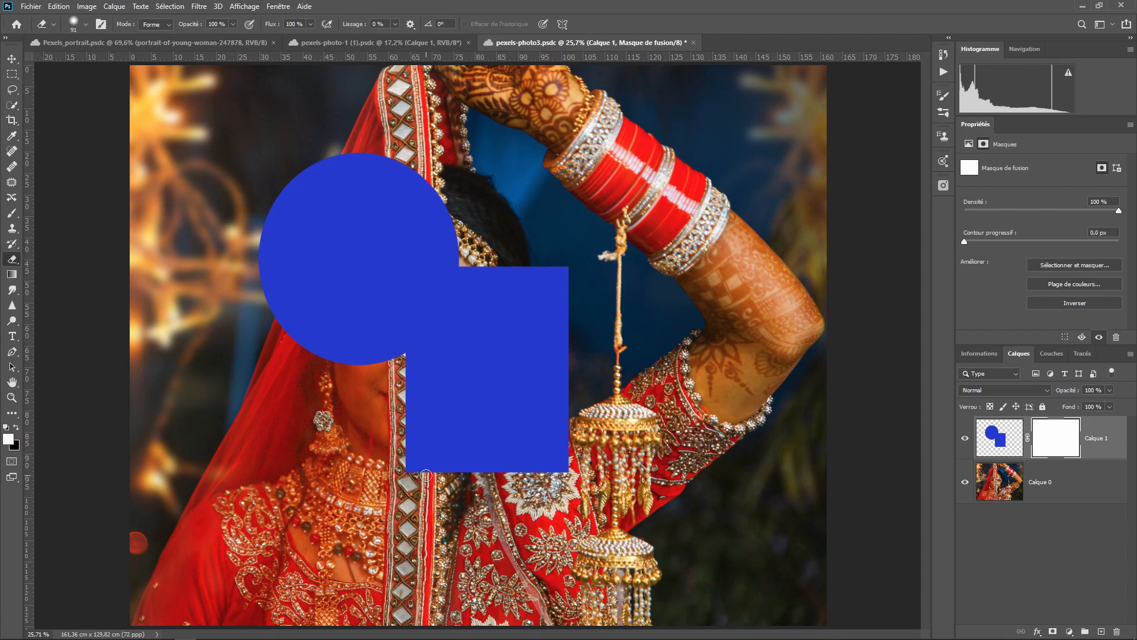
{"action": "key", "text": "x"}
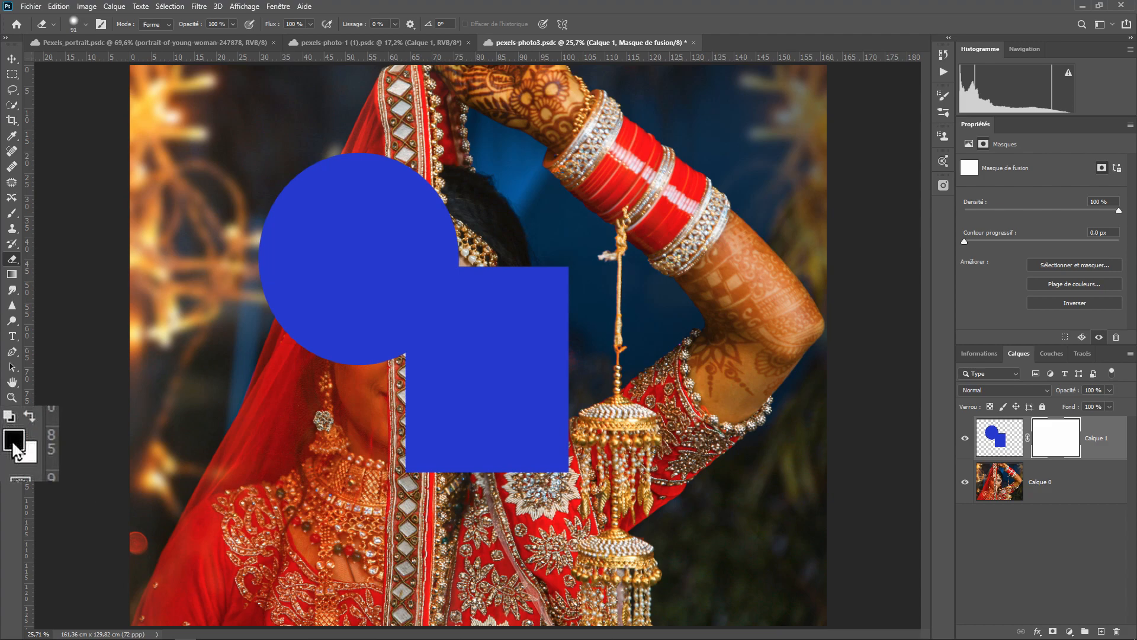
{"action": "left_click", "coordinate": [11, 215]}
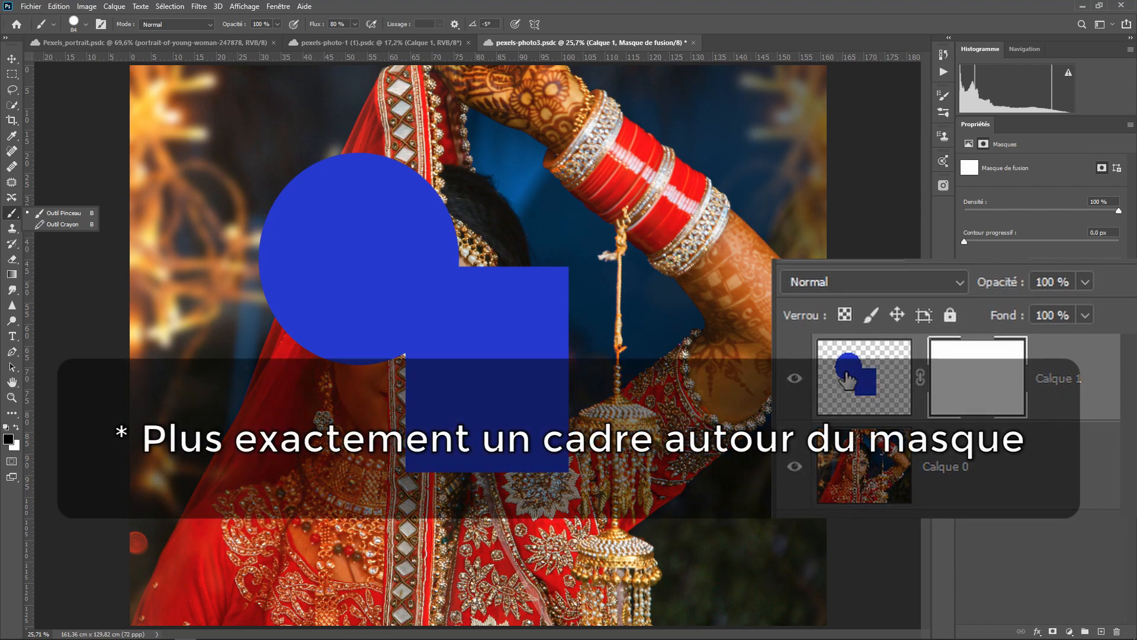
{"action": "left_click", "coordinate": [849, 380]}
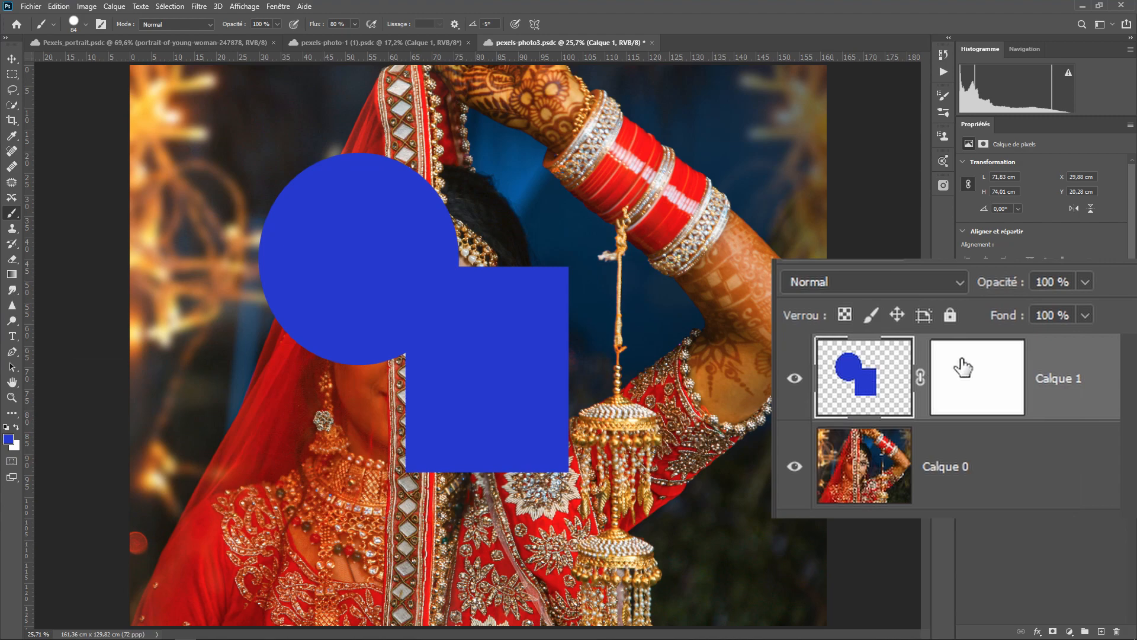
{"action": "left_click", "coordinate": [982, 370]}
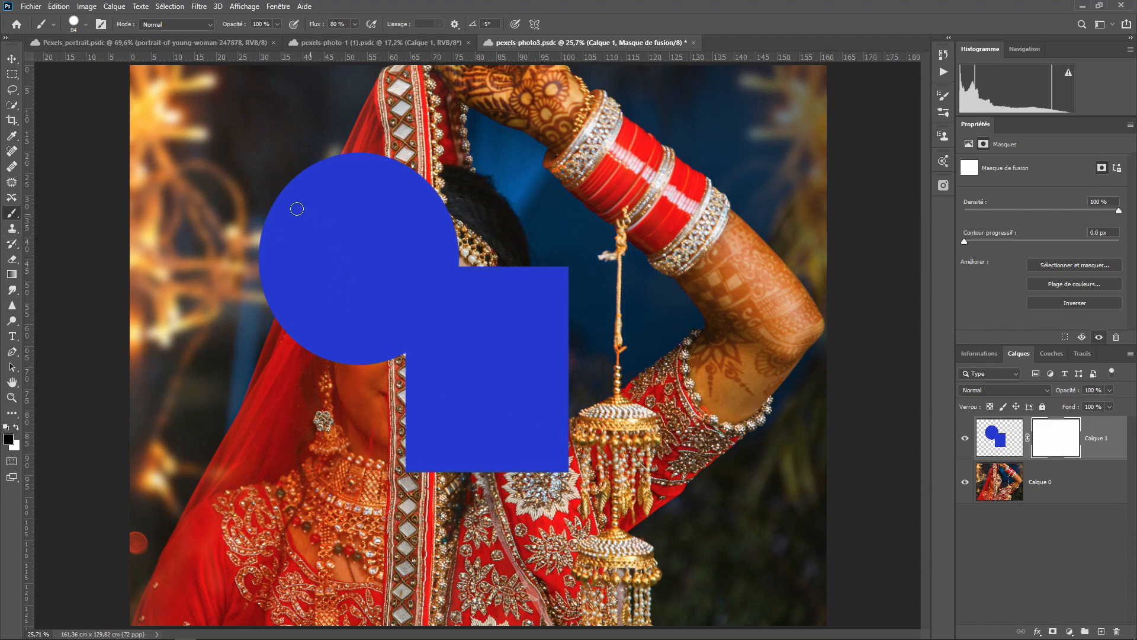
Paint six black brush strokes on the mask across the blue circle and rectangle to hide those parts.
{"action": "mouse_move", "coordinate": [288, 168]}
{"action": "left_mouse_down"}
{"action": "mouse_move", "coordinate": [336, 212]}
{"action": "mouse_move", "coordinate": [271, 373]}
{"action": "left_mouse_up"}
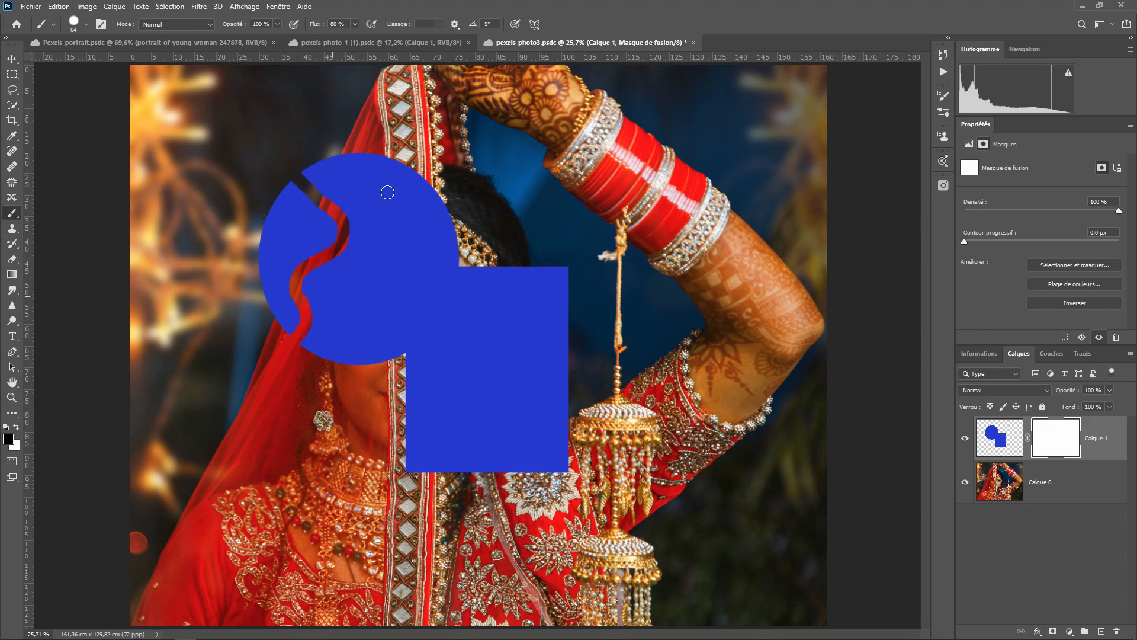
{"action": "left_click_drag", "start_coordinate": [425, 169], "coordinate": [355, 362]}
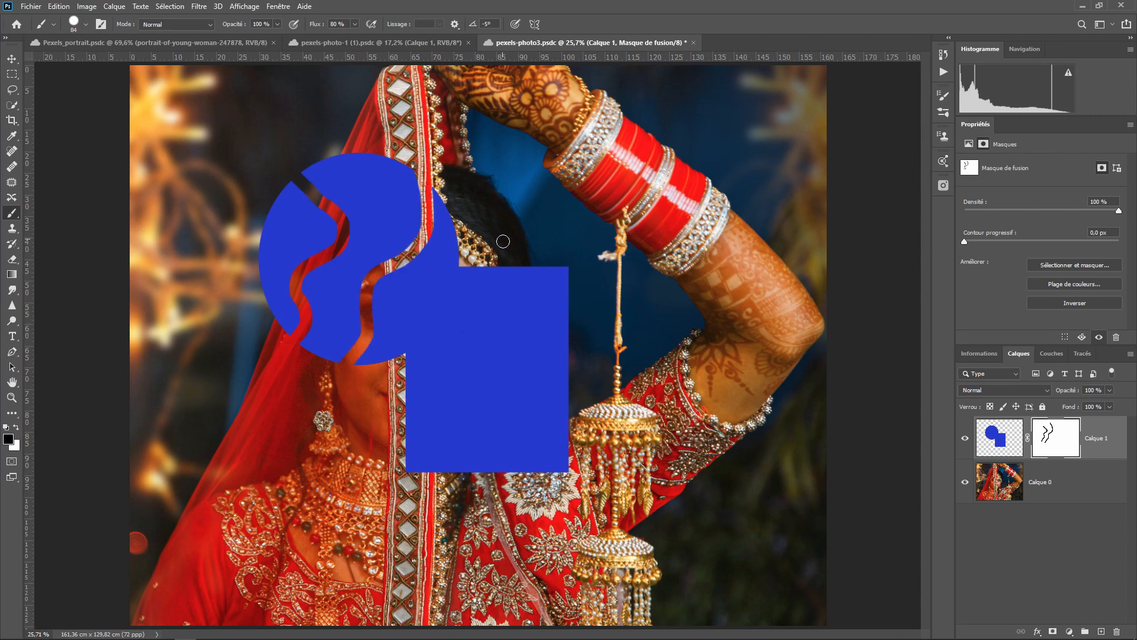
{"action": "mouse_move", "coordinate": [503, 241]}
{"action": "left_mouse_down"}
{"action": "mouse_move", "coordinate": [552, 340]}
{"action": "mouse_move", "coordinate": [603, 403]}
{"action": "left_mouse_up"}
{"action": "mouse_move", "coordinate": [386, 407]}
{"action": "left_mouse_down"}
{"action": "mouse_move", "coordinate": [481, 456]}
{"action": "mouse_move", "coordinate": [527, 499]}
{"action": "left_mouse_up"}
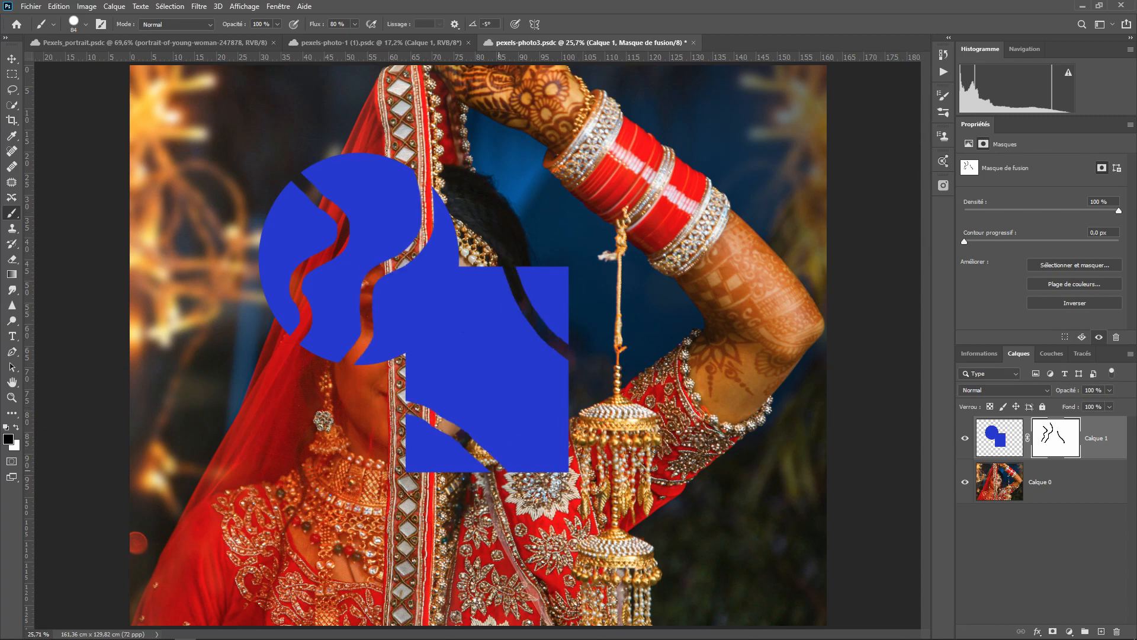
{"action": "mouse_move", "coordinate": [500, 386]}
{"action": "left_mouse_down"}
{"action": "mouse_move", "coordinate": [563, 423]}
{"action": "mouse_move", "coordinate": [582, 466]}
{"action": "left_mouse_up"}
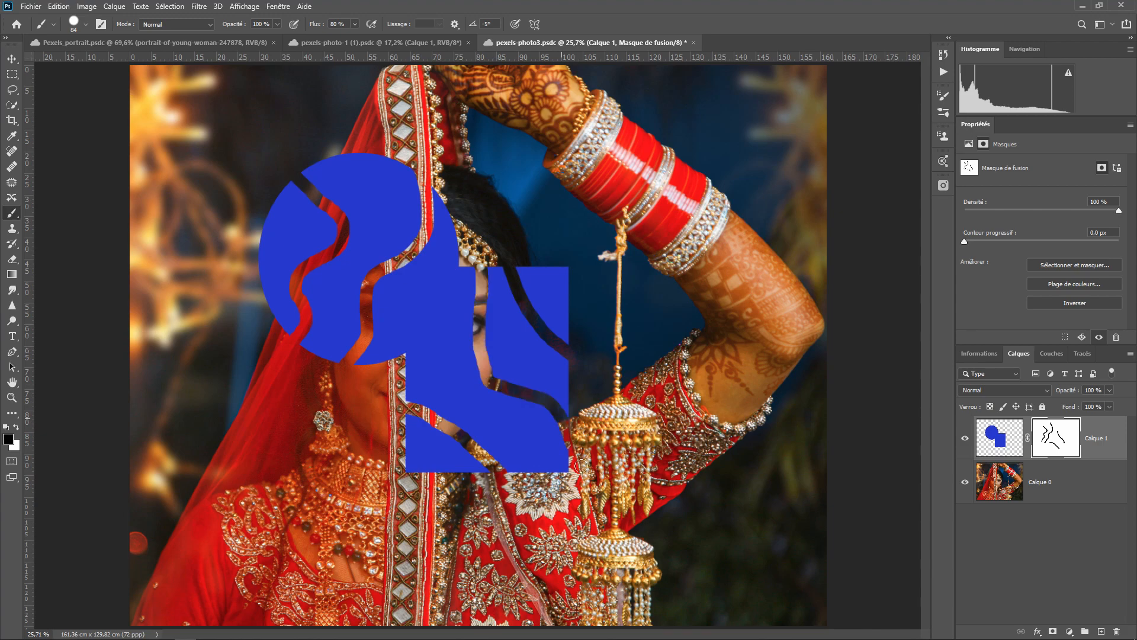
{"action": "left_click_drag", "start_coordinate": [392, 390], "coordinate": [648, 350]}
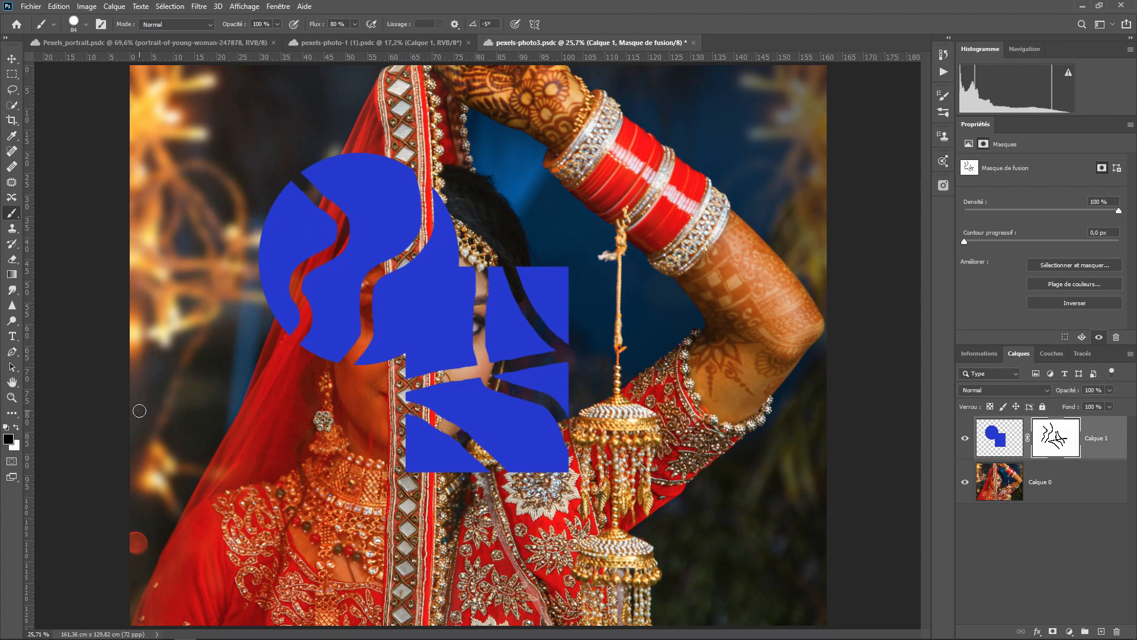
Paint white on the mask over parts of the circle's first wavy stroke and over the eye to restore the blue.
{"action": "key", "text": "x"}
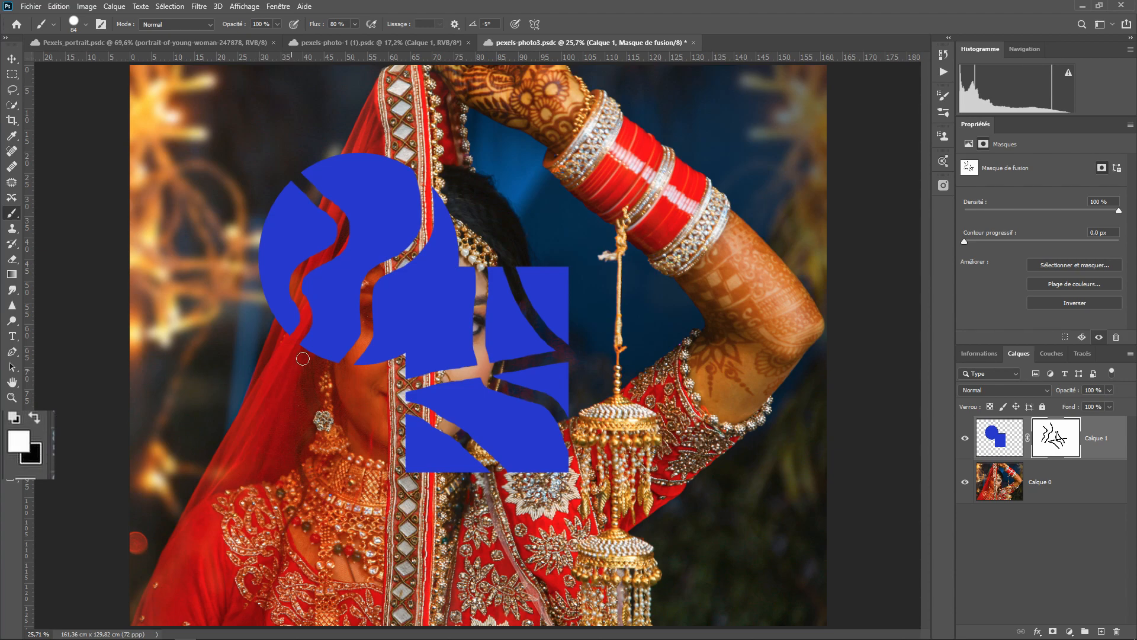
{"action": "mouse_move", "coordinate": [294, 187]}
{"action": "left_mouse_down"}
{"action": "mouse_move", "coordinate": [303, 212]}
{"action": "mouse_move", "coordinate": [346, 198]}
{"action": "mouse_move", "coordinate": [307, 238]}
{"action": "mouse_move", "coordinate": [343, 274]}
{"action": "mouse_move", "coordinate": [304, 265]}
{"action": "mouse_move", "coordinate": [280, 285]}
{"action": "mouse_move", "coordinate": [313, 288]}
{"action": "mouse_move", "coordinate": [285, 292]}
{"action": "mouse_move", "coordinate": [296, 315]}
{"action": "left_mouse_up"}
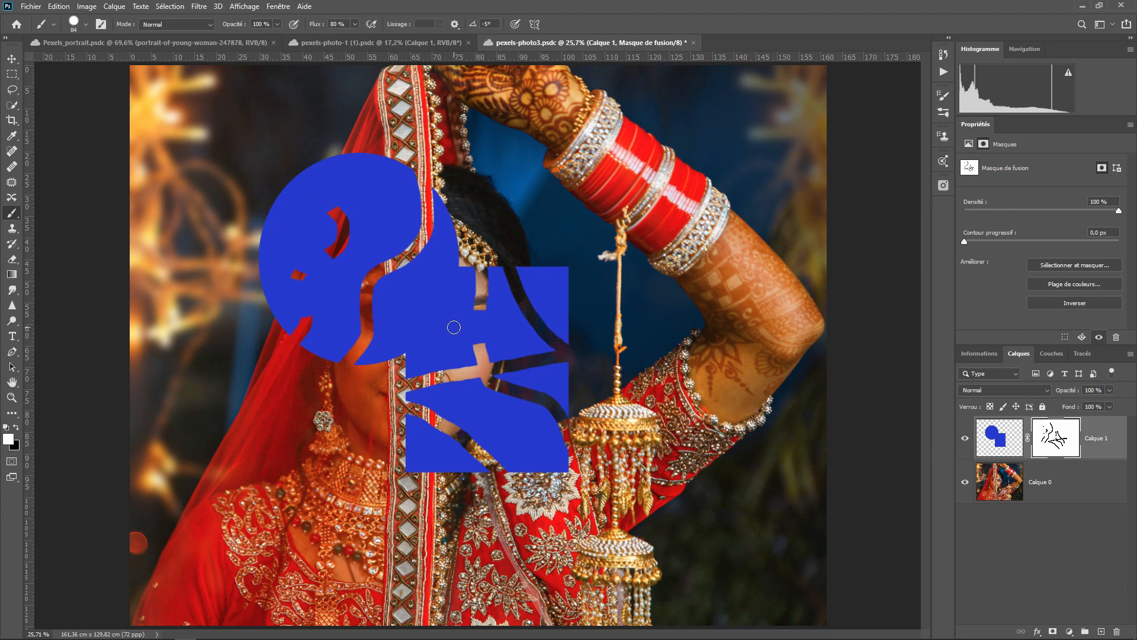
Reveal the eye by painting black on the mask and restore the blue around its outline with white.
{"action": "key", "text": "x"}
{"action": "mouse_move", "coordinate": [456, 325]}
{"action": "left_mouse_down"}
{"action": "mouse_move", "coordinate": [484, 319]}
{"action": "mouse_move", "coordinate": [459, 315]}
{"action": "mouse_move", "coordinate": [490, 316]}
{"action": "mouse_move", "coordinate": [450, 323]}
{"action": "mouse_move", "coordinate": [495, 332]}
{"action": "mouse_move", "coordinate": [450, 329]}
{"action": "mouse_move", "coordinate": [489, 310]}
{"action": "mouse_move", "coordinate": [460, 334]}
{"action": "left_mouse_up"}
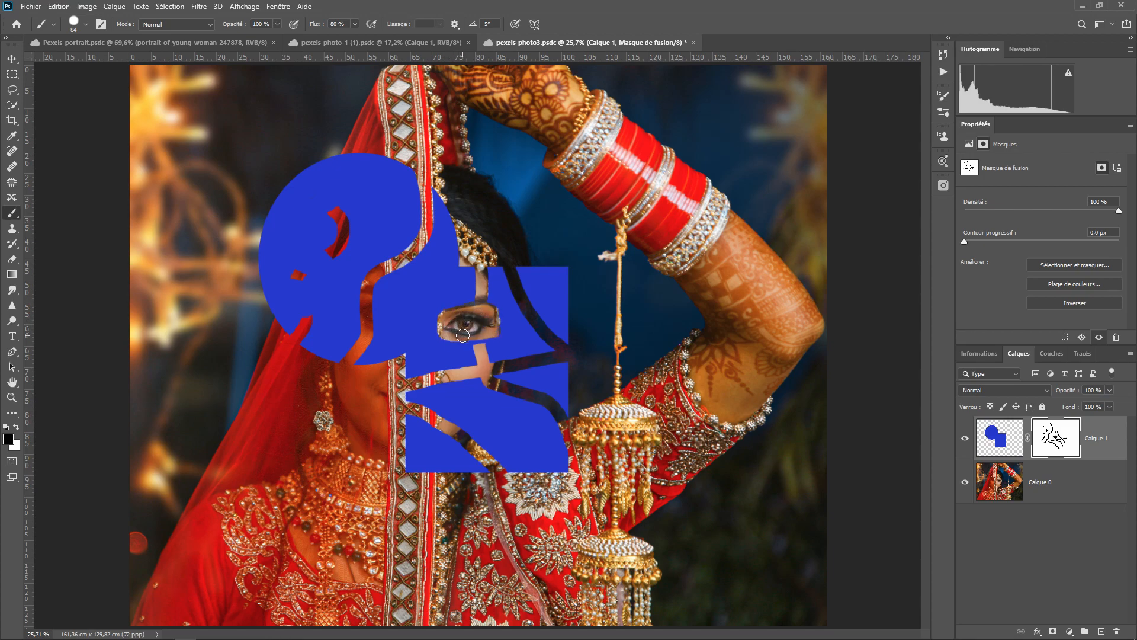
{"action": "key", "text": "x"}
{"action": "mouse_move", "coordinate": [447, 335]}
{"action": "left_mouse_down"}
{"action": "mouse_move", "coordinate": [493, 326]}
{"action": "mouse_move", "coordinate": [493, 336]}
{"action": "mouse_move", "coordinate": [495, 323]}
{"action": "mouse_move", "coordinate": [465, 302]}
{"action": "mouse_move", "coordinate": [482, 308]}
{"action": "mouse_move", "coordinate": [452, 305]}
{"action": "mouse_move", "coordinate": [433, 323]}
{"action": "mouse_move", "coordinate": [484, 314]}
{"action": "mouse_move", "coordinate": [477, 271]}
{"action": "left_mouse_up"}
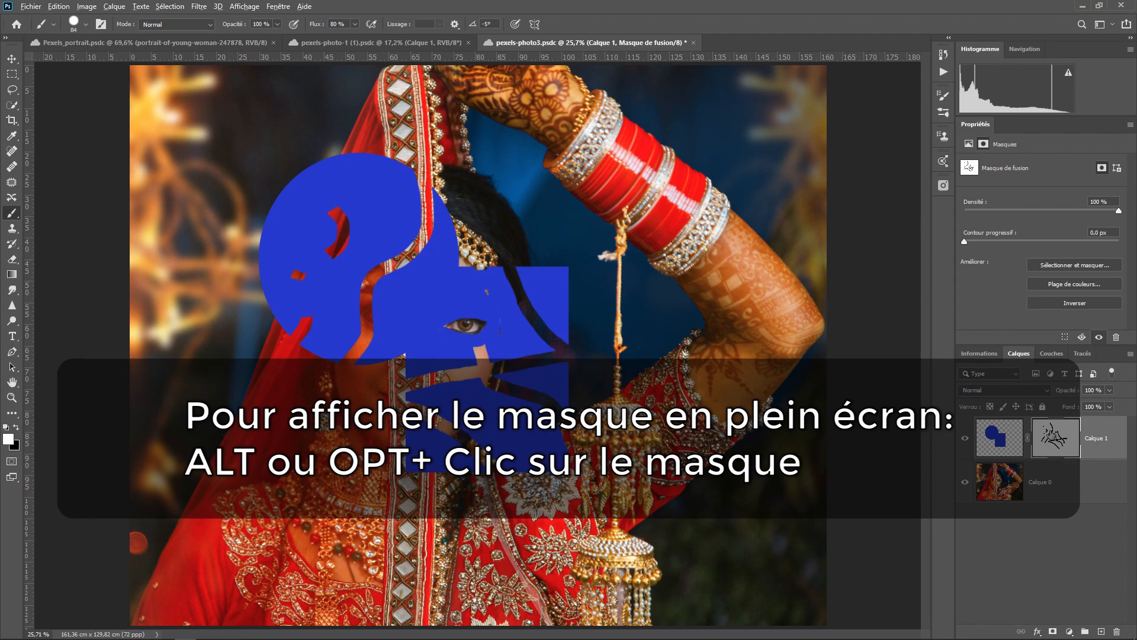
Display the layer mask alone on the canvas to examine its black and white areas, and return to the image.
{"action": "left_click", "coordinate": [1054, 439], "text": "alt"}
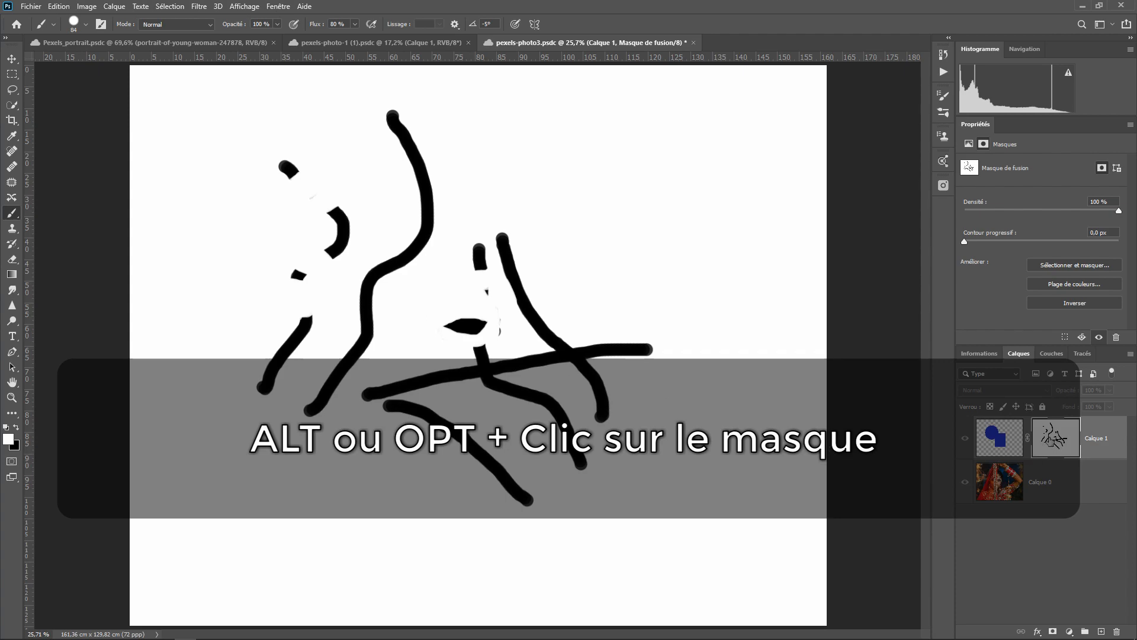
{"action": "left_click", "coordinate": [1057, 443], "text": "alt"}
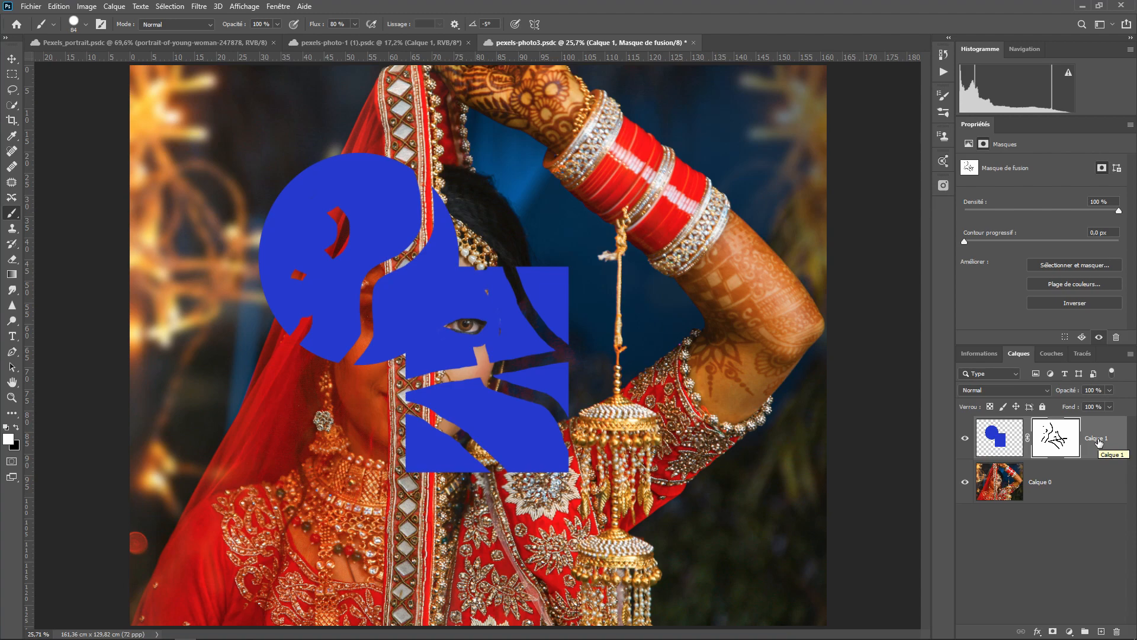
Delete the blue shapes layer Calque 1 and add a white layer mask to the portrait layer Calque 0.
{"action": "left_click_drag", "start_coordinate": [1099, 441], "coordinate": [1117, 631]}
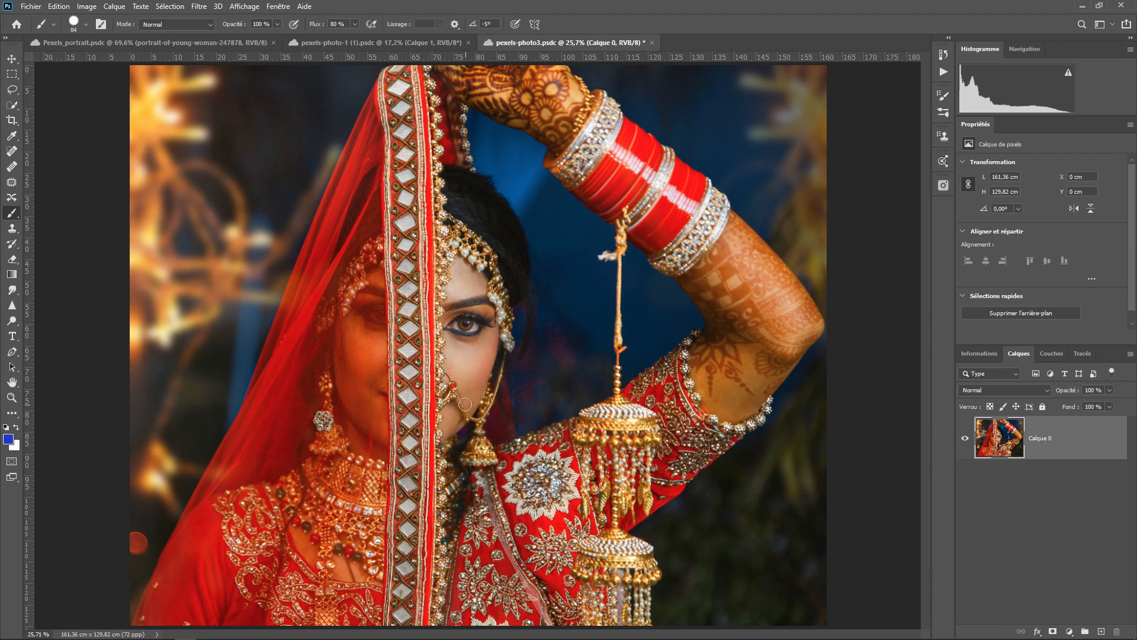
{"action": "left_click", "coordinate": [1054, 632]}
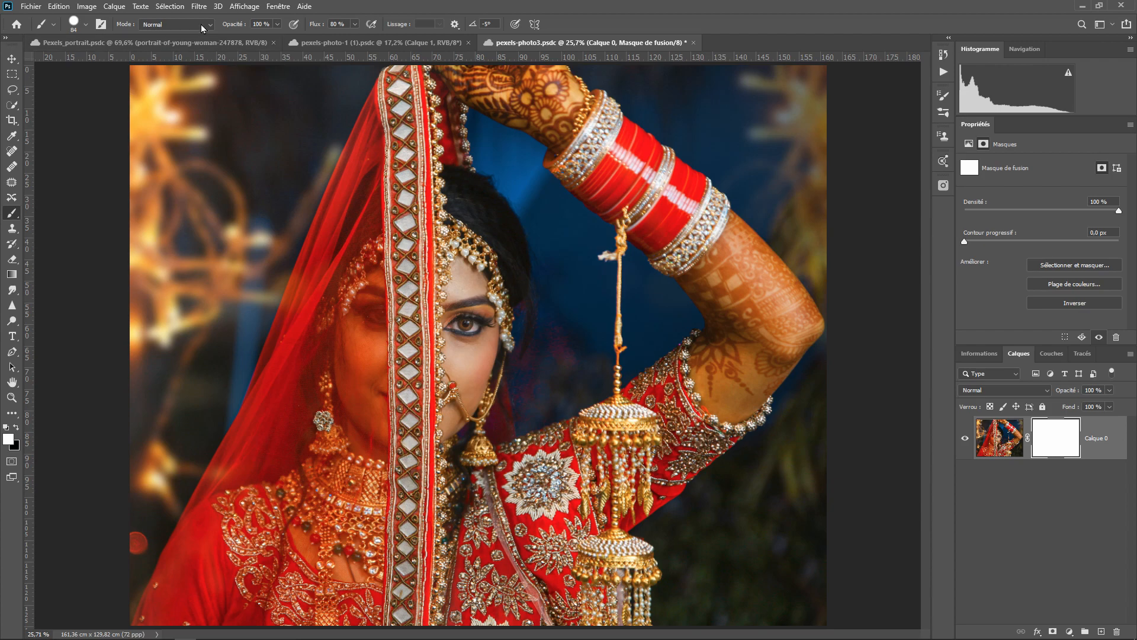
Load the saved Femme selection as a new selection and get the background around the woman selected.
{"action": "left_click", "coordinate": [171, 7]}
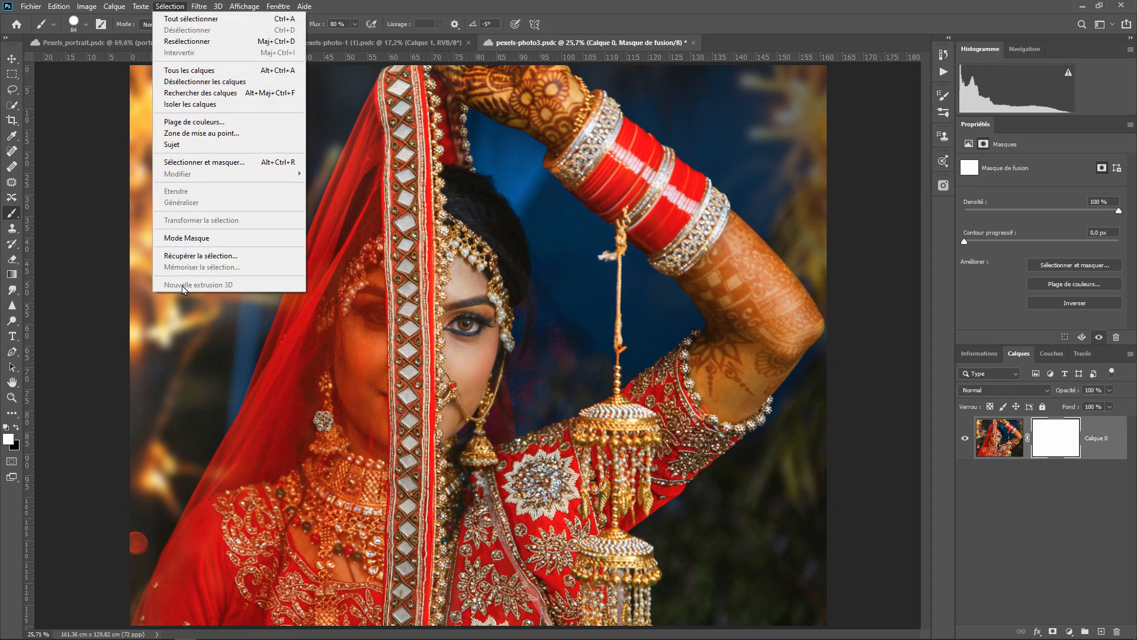
{"action": "left_click", "coordinate": [195, 256]}
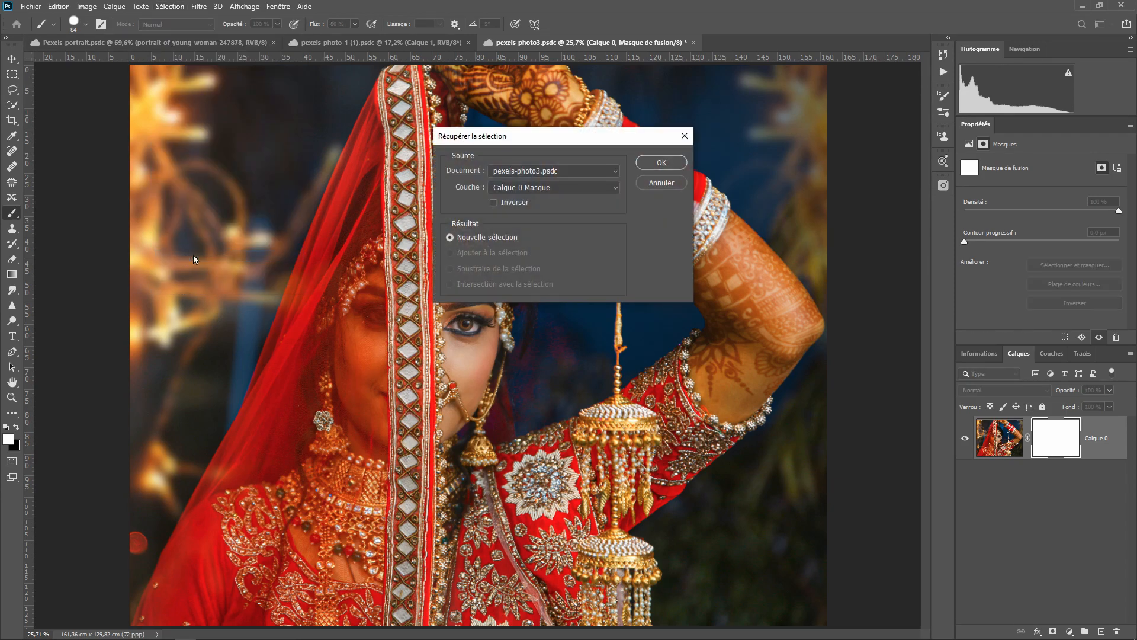
{"action": "left_click", "coordinate": [516, 188]}
{"action": "left_click", "coordinate": [507, 229]}
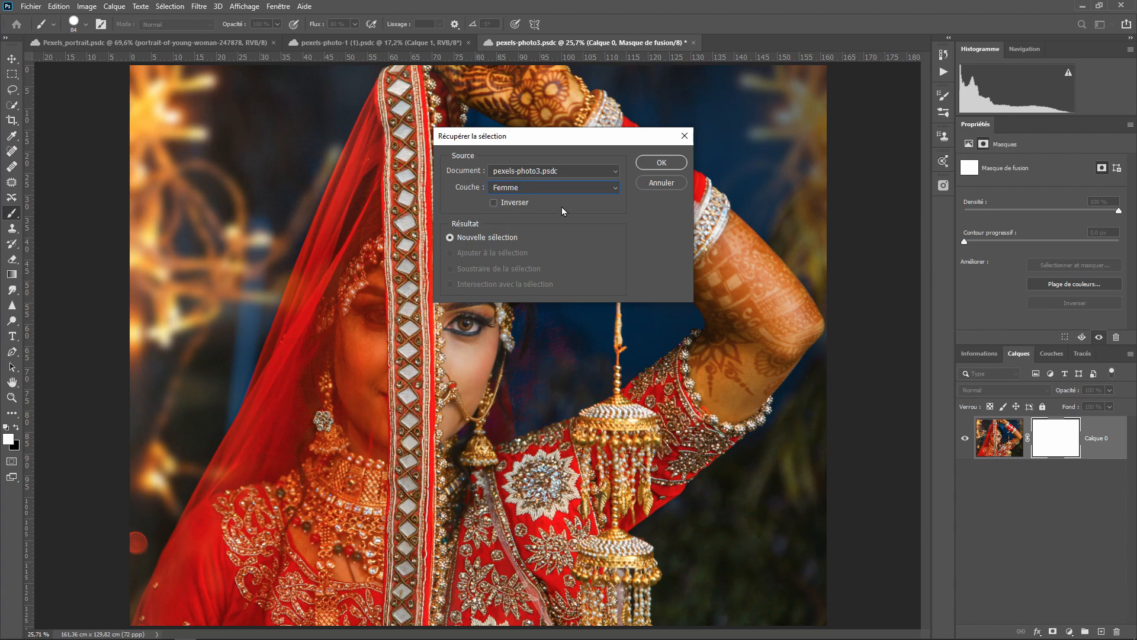
{"action": "left_click", "coordinate": [662, 163]}
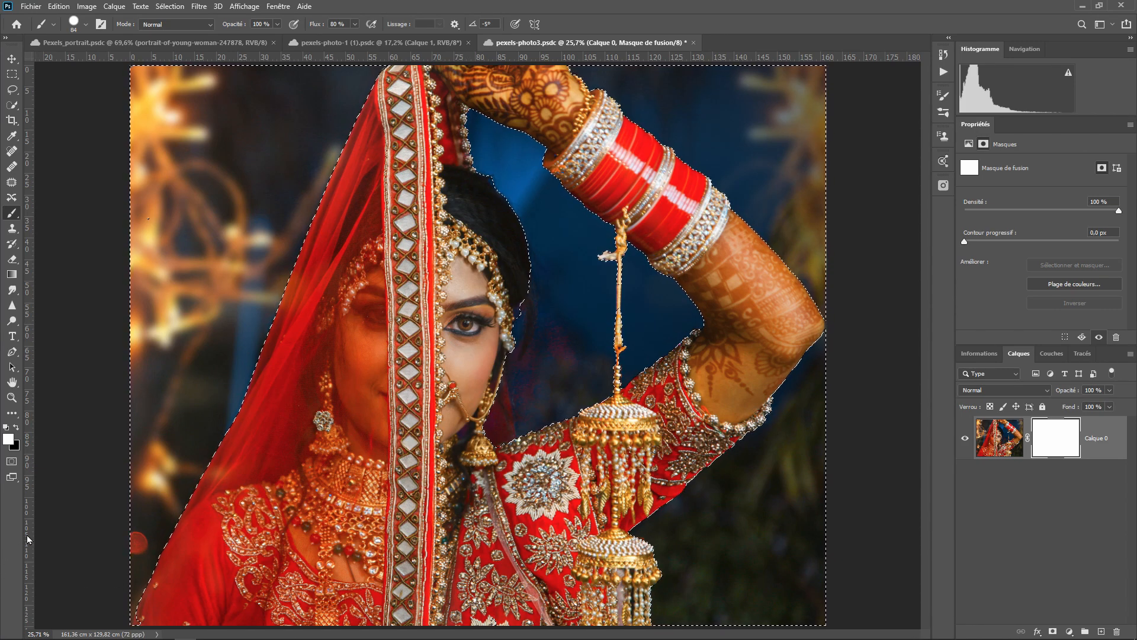
Fill the selected background area of the mask with black to hide it, and deselect.
{"action": "key", "text": "x"}
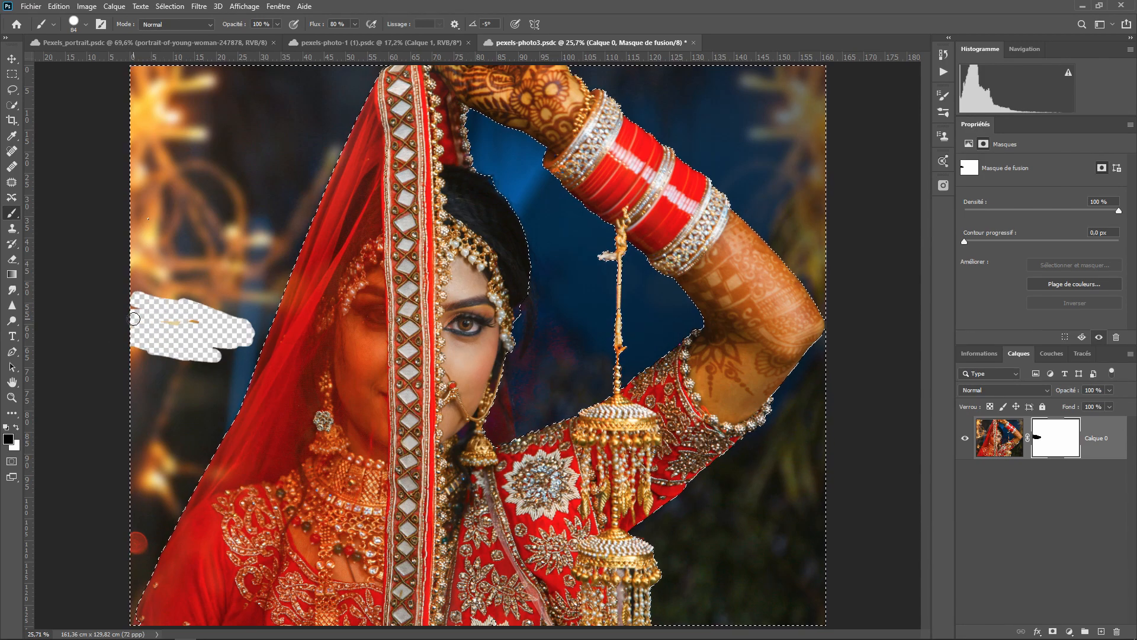
{"action": "key", "text": "alt+BackSpace"}
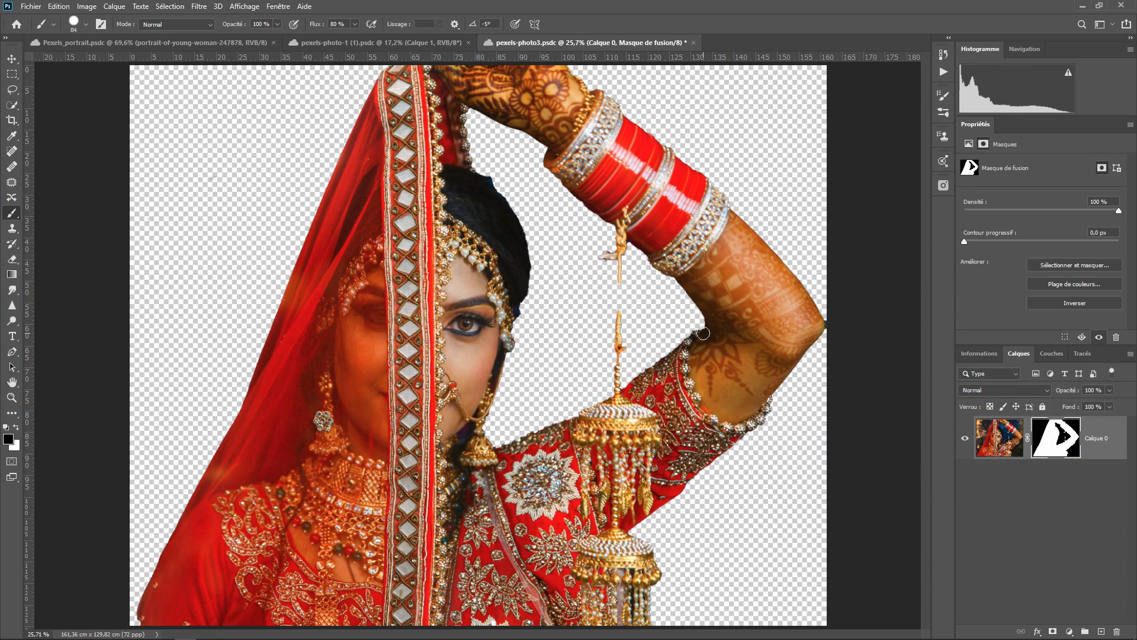
Display the mask alone, paint black over the stray light specks in its black background area, and return to the image.
{"action": "left_click", "coordinate": [1055, 436], "text": "alt"}
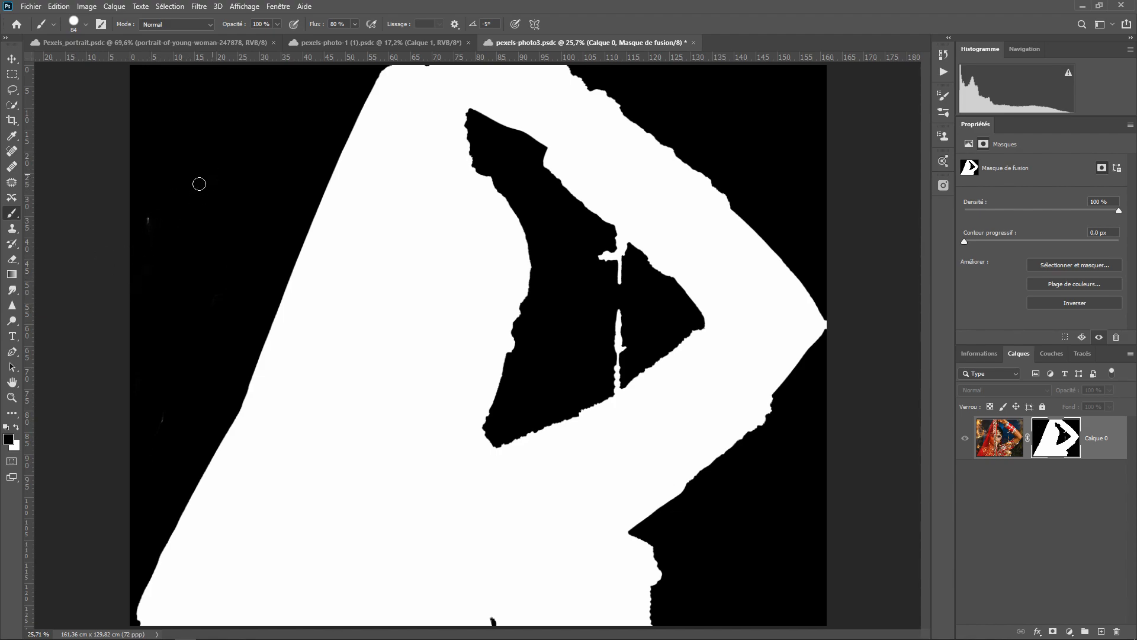
{"action": "left_click", "coordinate": [213, 179]}
{"action": "left_click", "coordinate": [146, 220]}
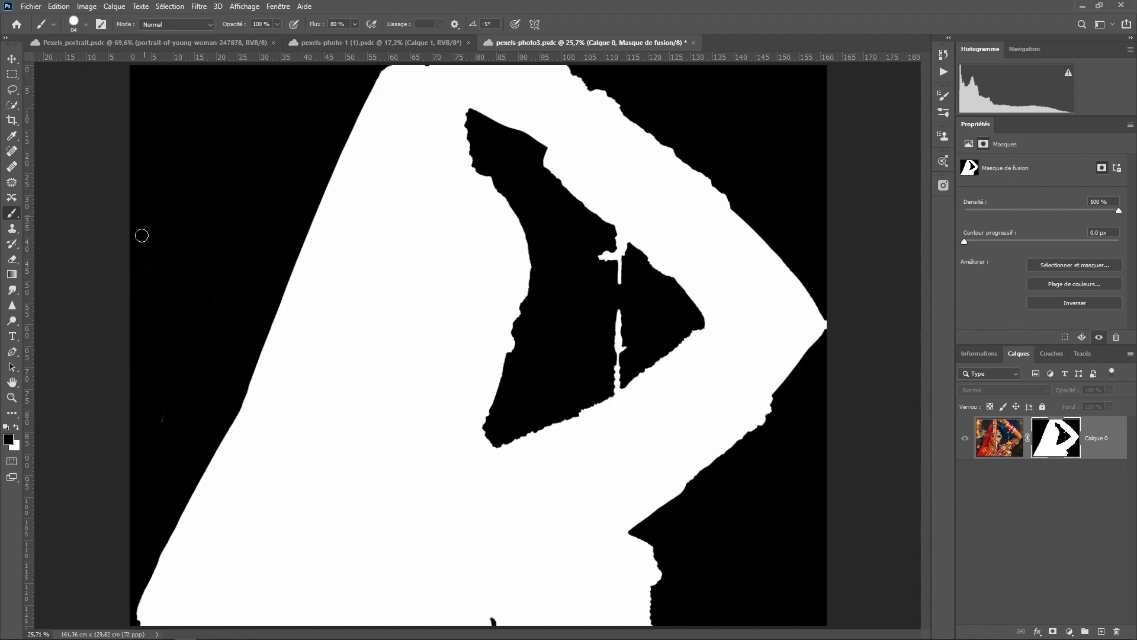
{"action": "left_click", "coordinate": [157, 424]}
{"action": "left_click", "coordinate": [1055, 437], "text": "alt"}
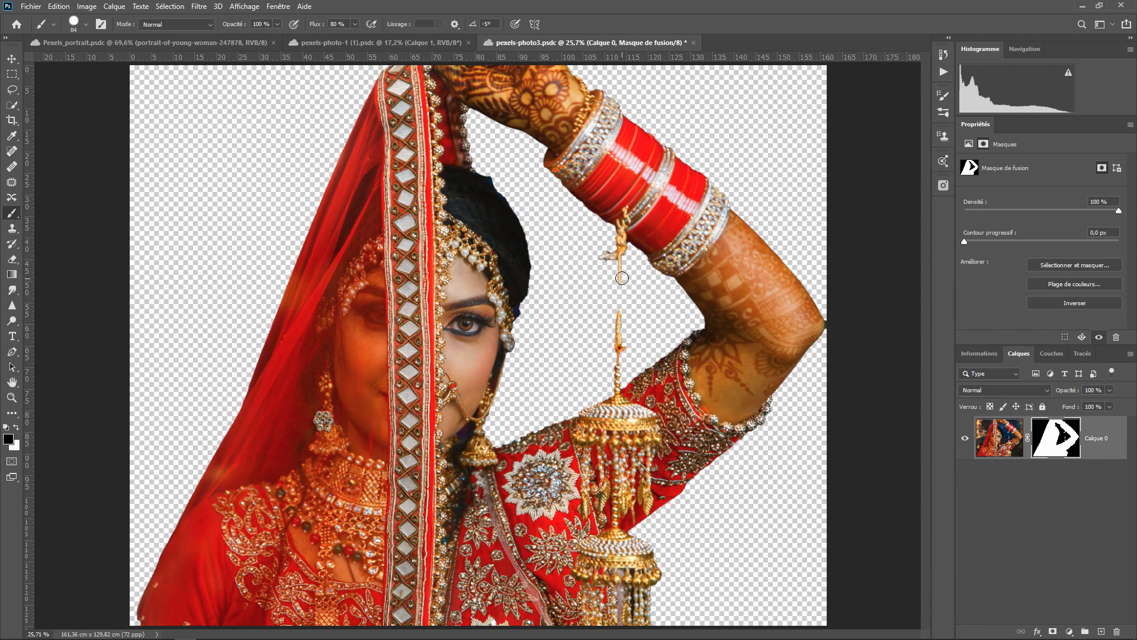
Paint white on the mask with a 29 px brush across the gap in the hanging cord to restore its missing section.
{"action": "mouse_move", "coordinate": [622, 278]}
{"action": "left_mouse_down"}
{"action": "mouse_move", "coordinate": [636, 319]}
{"action": "mouse_move", "coordinate": [624, 280]}
{"action": "mouse_move", "coordinate": [616, 315]}
{"action": "mouse_move", "coordinate": [623, 280]}
{"action": "mouse_move", "coordinate": [617, 327]}
{"action": "left_mouse_up"}
{"action": "key", "text": "z"}
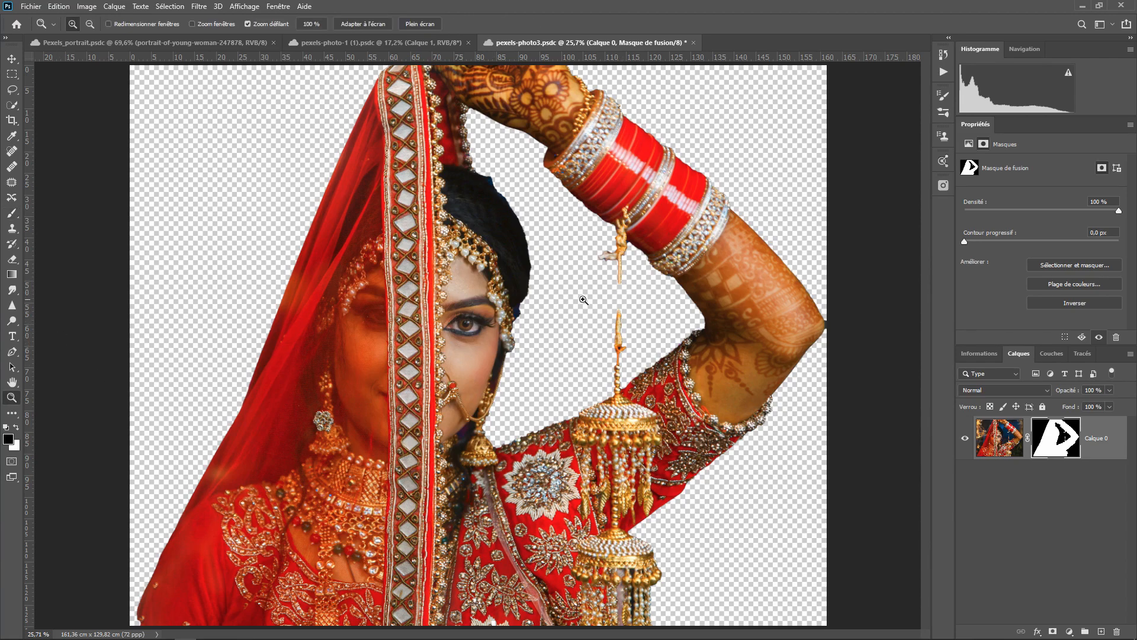
{"action": "left_click_drag", "start_coordinate": [627, 295], "coordinate": [680, 259]}
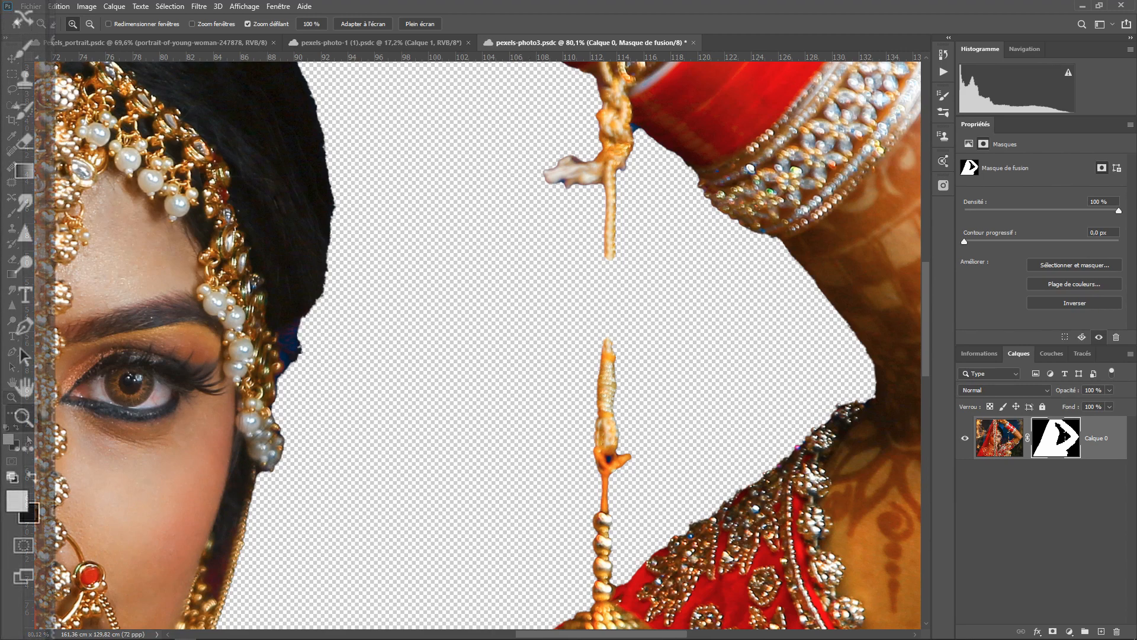
{"action": "key", "text": "x"}
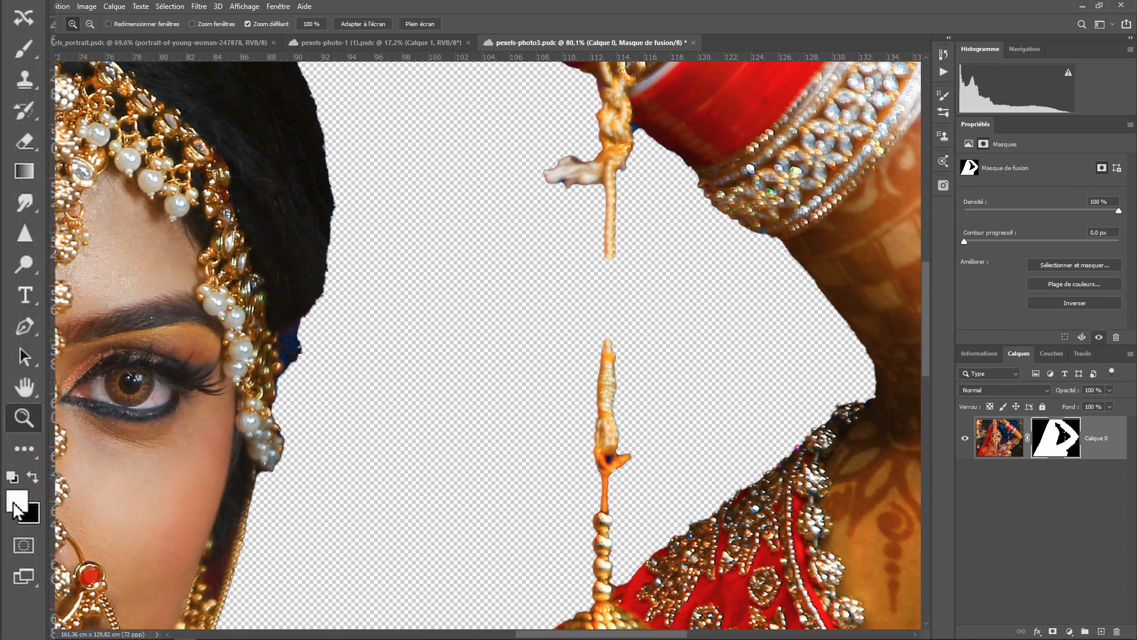
{"action": "left_click", "coordinate": [24, 51]}
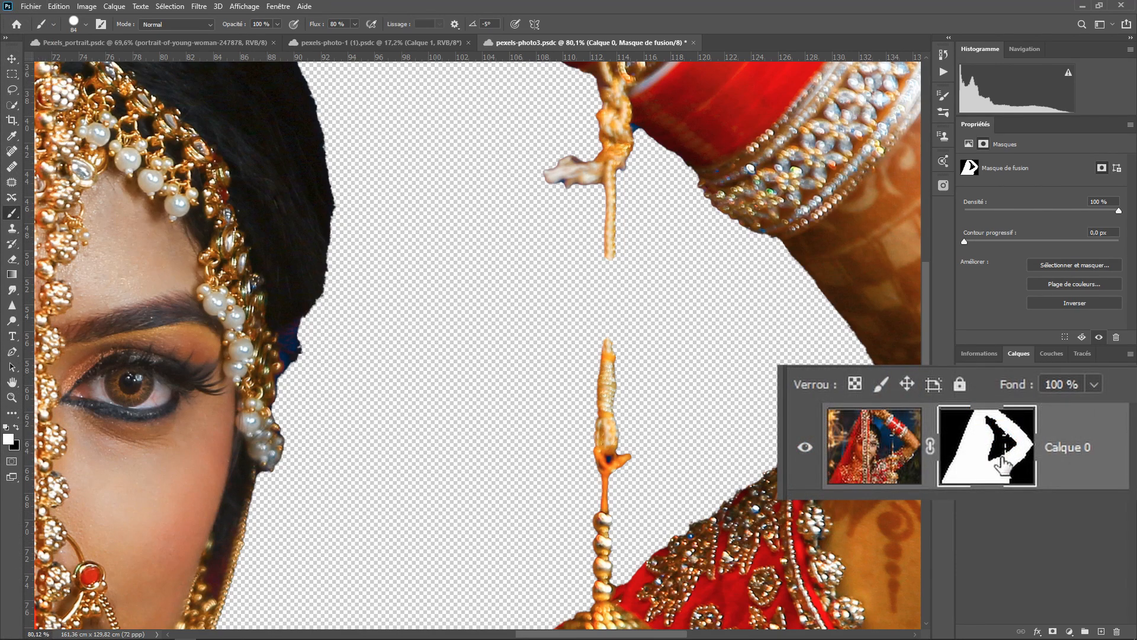
{"action": "right_click", "coordinate": [559, 243]}
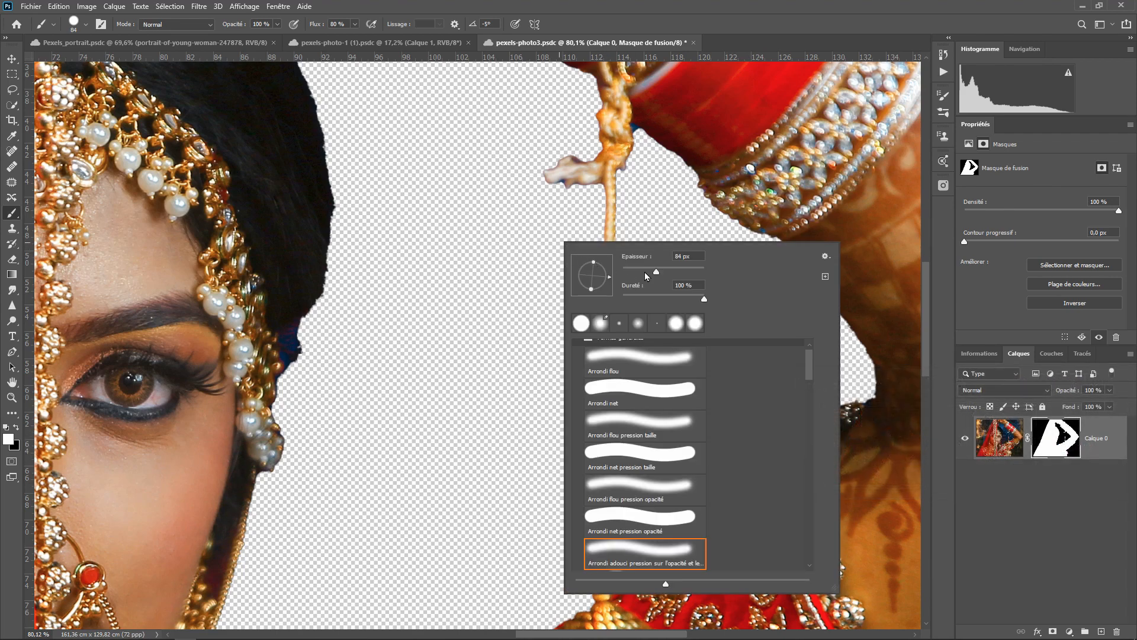
{"action": "left_click_drag", "start_coordinate": [637, 274], "coordinate": [634, 272]}
{"action": "left_click", "coordinate": [611, 233]}
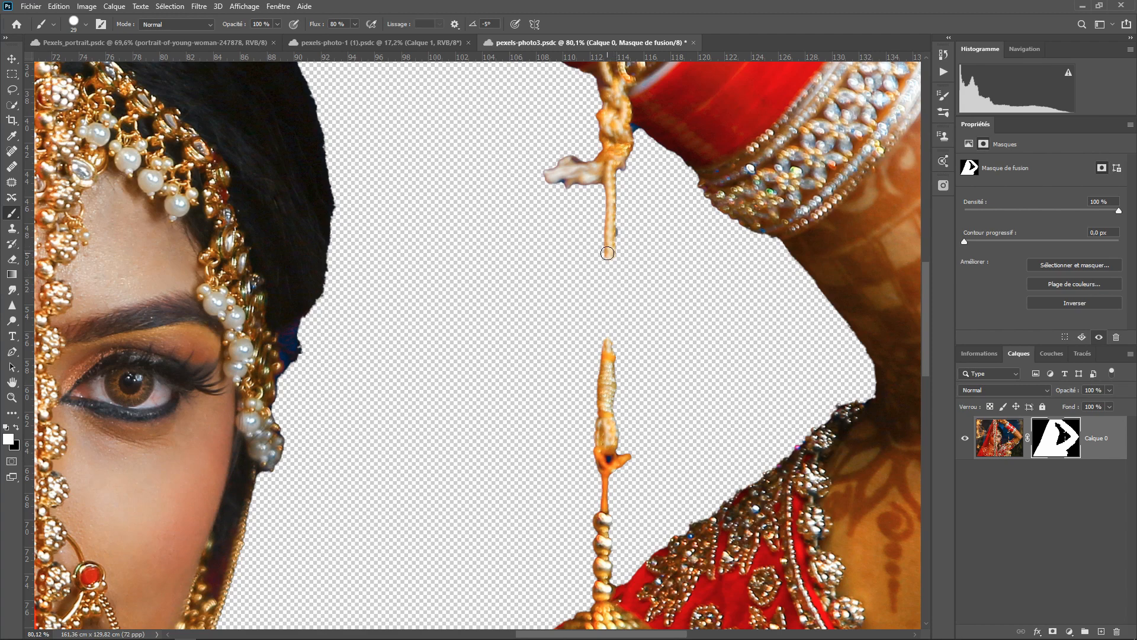
{"action": "mouse_move", "coordinate": [610, 257]}
{"action": "left_mouse_down"}
{"action": "mouse_move", "coordinate": [608, 351]}
{"action": "mouse_move", "coordinate": [611, 194]}
{"action": "mouse_move", "coordinate": [608, 250]}
{"action": "left_mouse_up"}
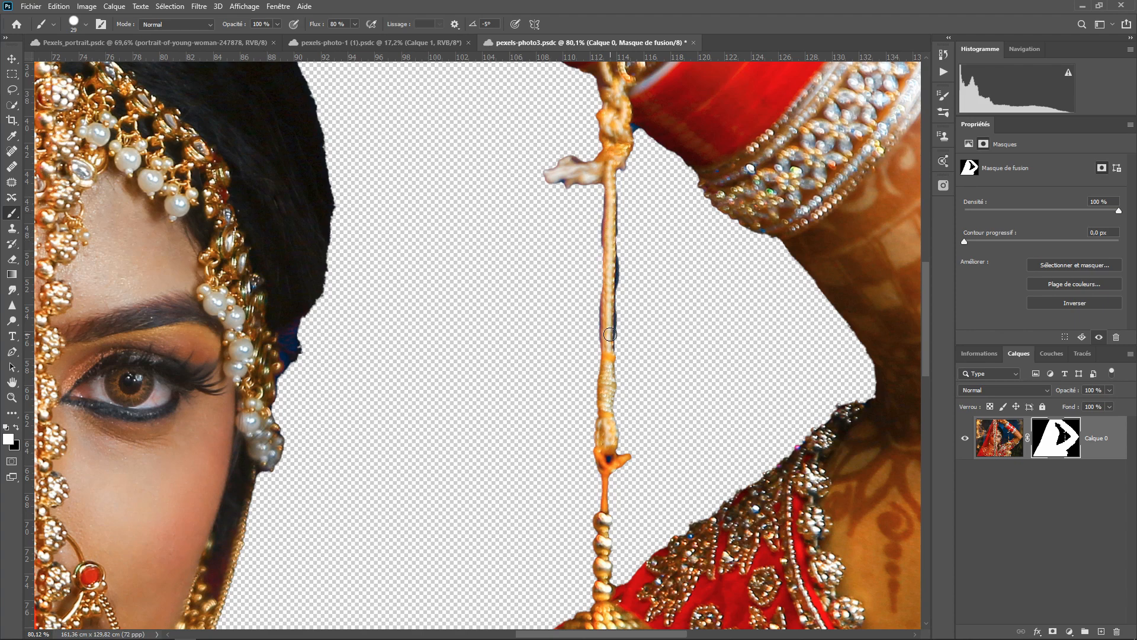
Paint black on the mask along the restored cord's edge to hide the leftover background, and fit the whole image in view.
{"action": "key", "text": "x"}
{"action": "mouse_move", "coordinate": [623, 316]}
{"action": "left_mouse_down"}
{"action": "mouse_move", "coordinate": [621, 337]}
{"action": "mouse_move", "coordinate": [625, 231]}
{"action": "left_mouse_up"}
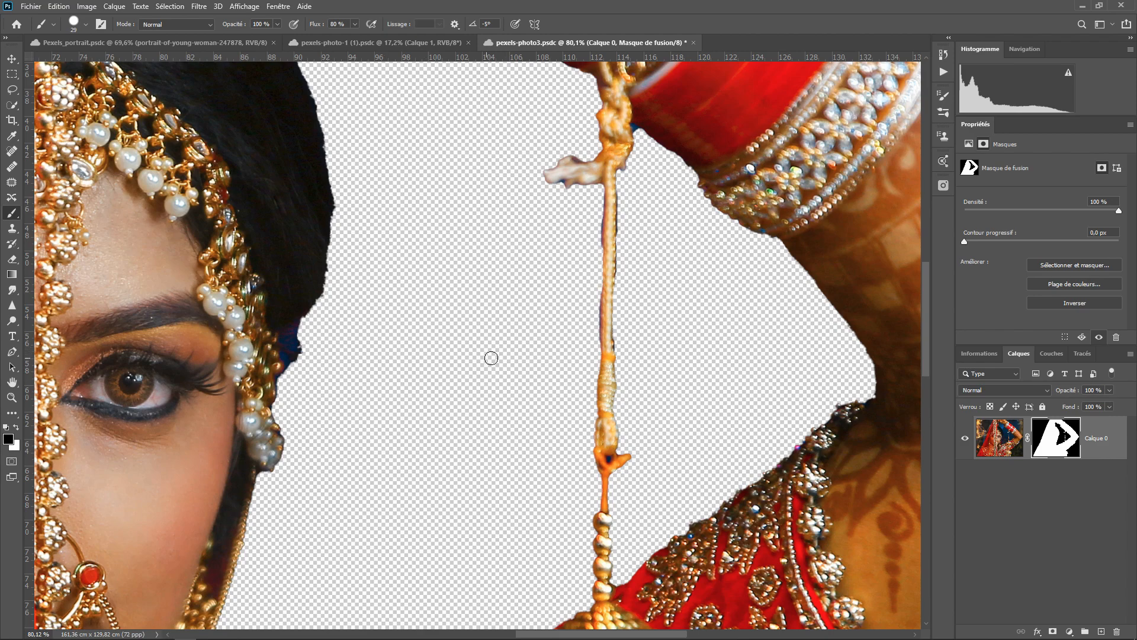
{"action": "left_click_drag", "start_coordinate": [323, 516], "coordinate": [454, 445]}
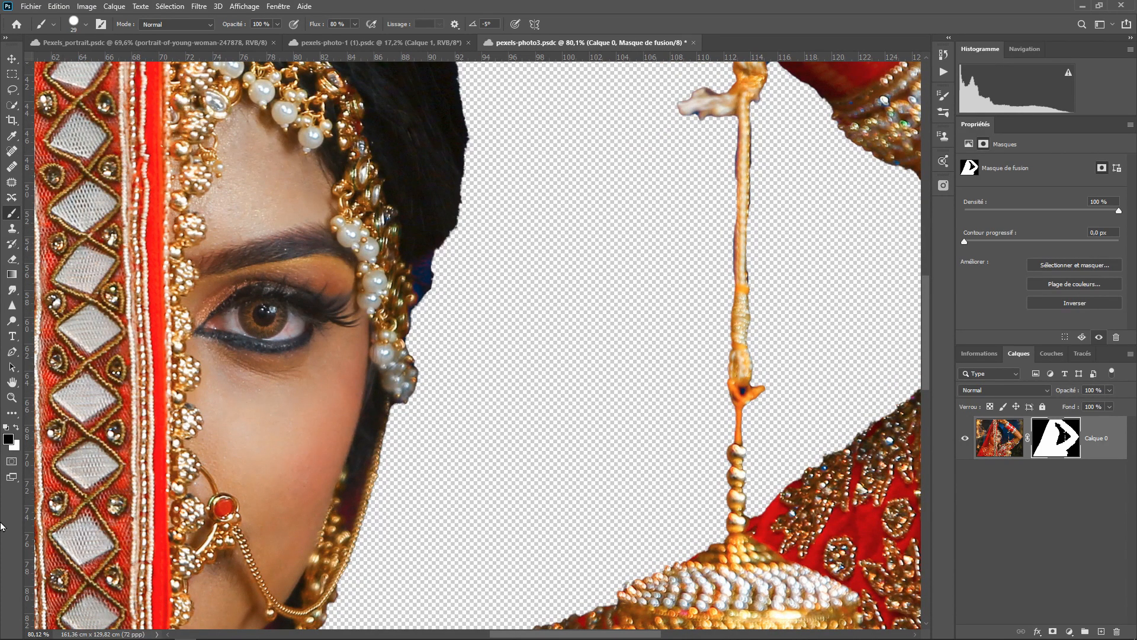
{"action": "double_click", "coordinate": [12, 382]}
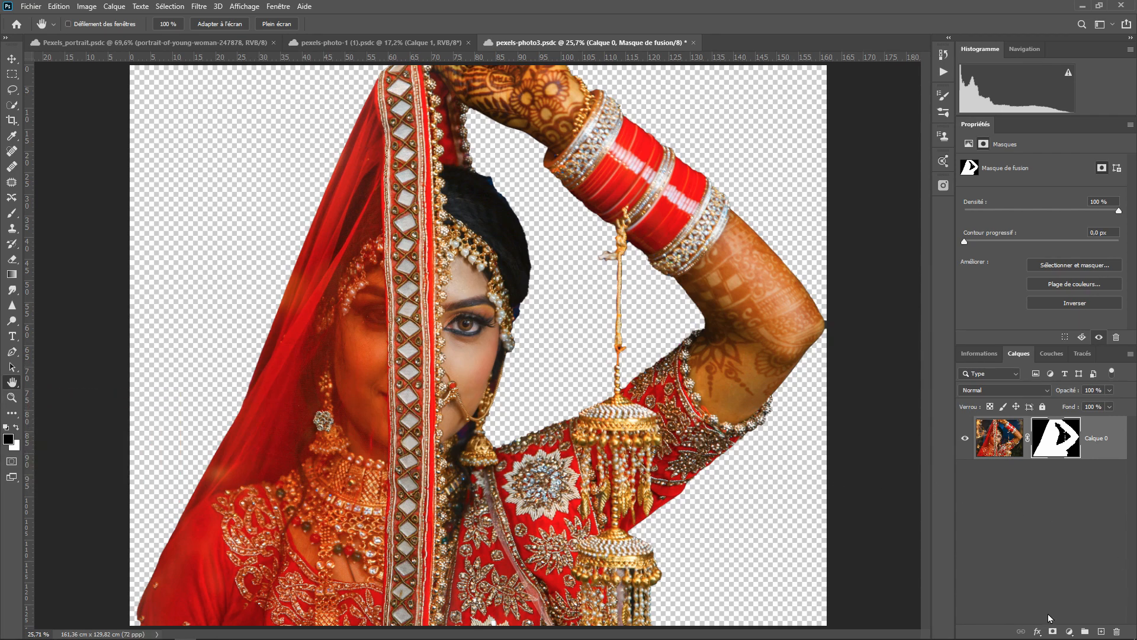
Add a solid blue #272fea fill layer, place it below the portrait layer to show the cutout, and delete it.
{"action": "left_click", "coordinate": [1053, 632]}
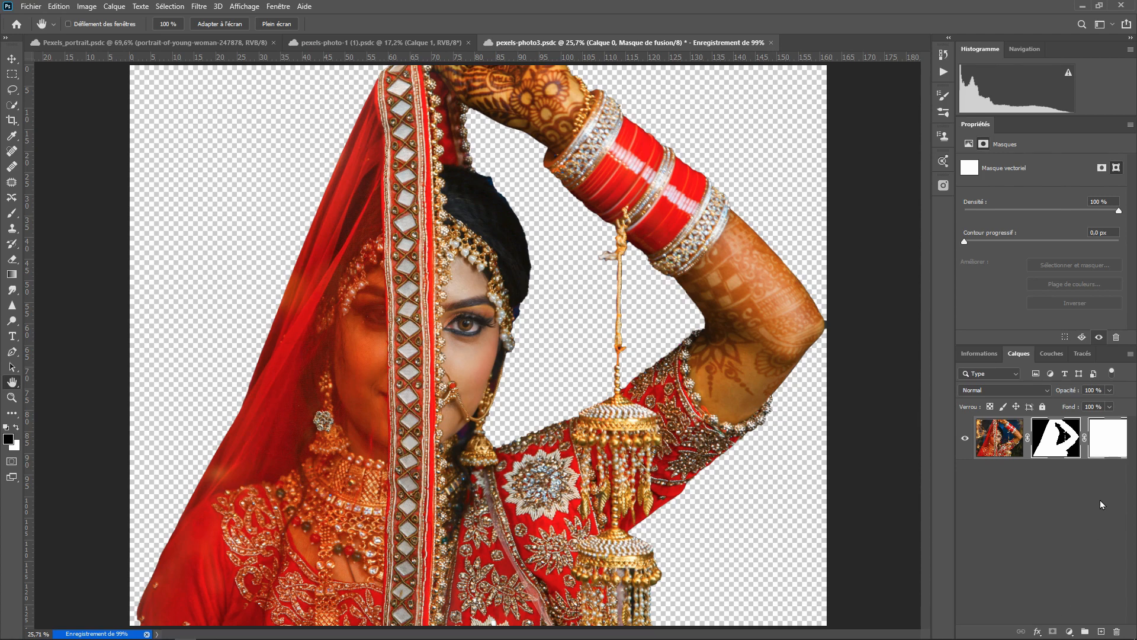
{"action": "key", "text": "ctrl+z"}
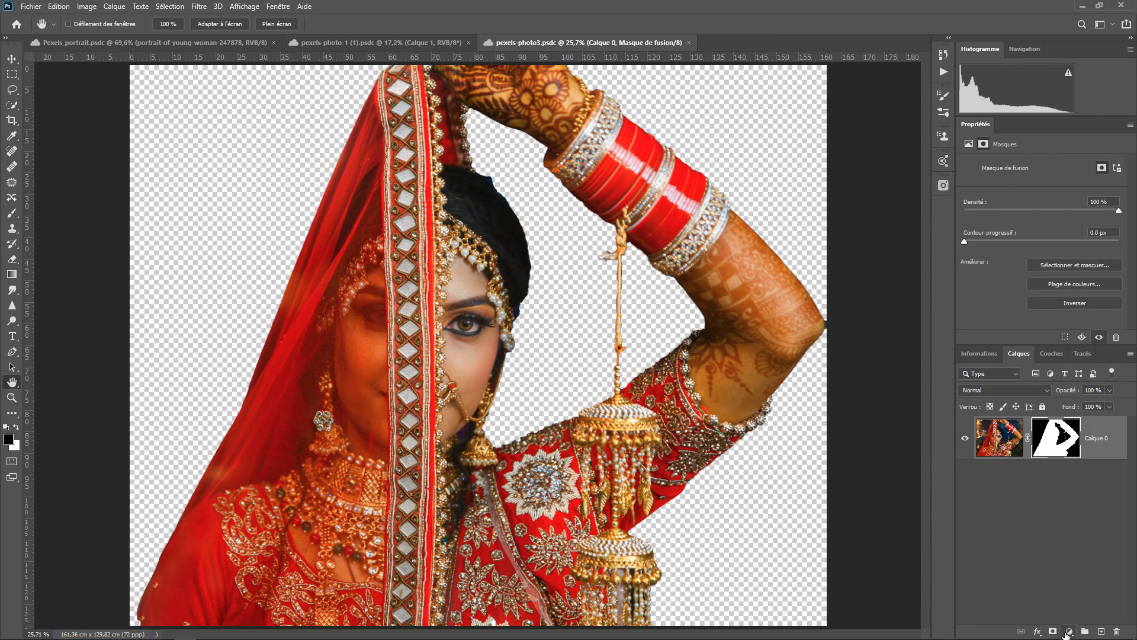
{"action": "left_click", "coordinate": [1069, 632]}
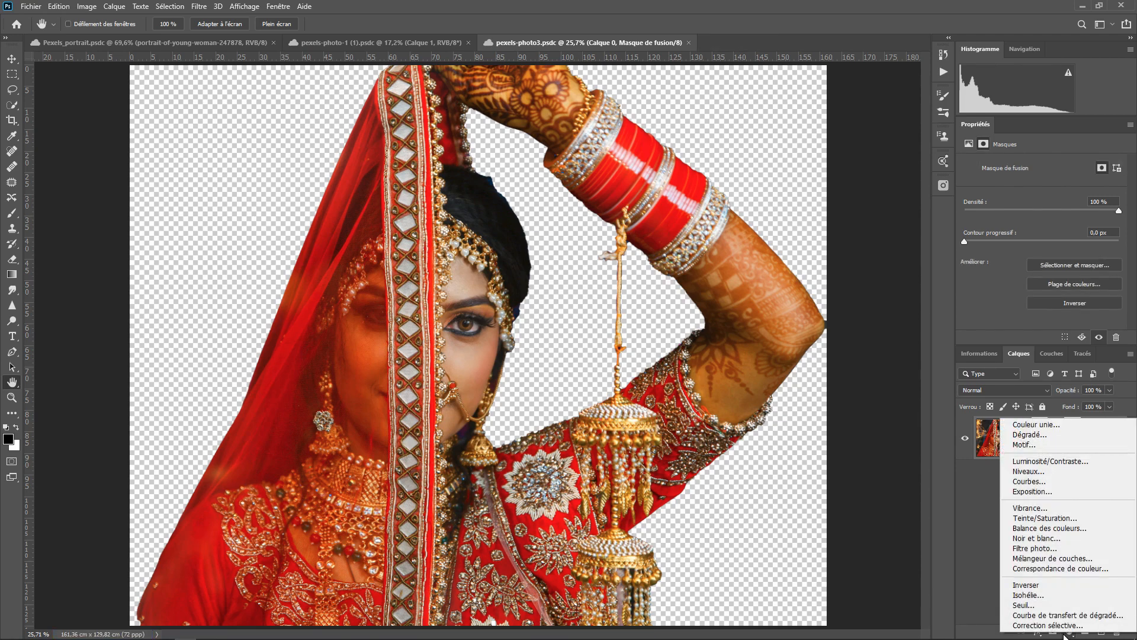
{"action": "left_click", "coordinate": [1016, 424]}
{"action": "left_click_drag", "start_coordinate": [870, 429], "coordinate": [920, 486]}
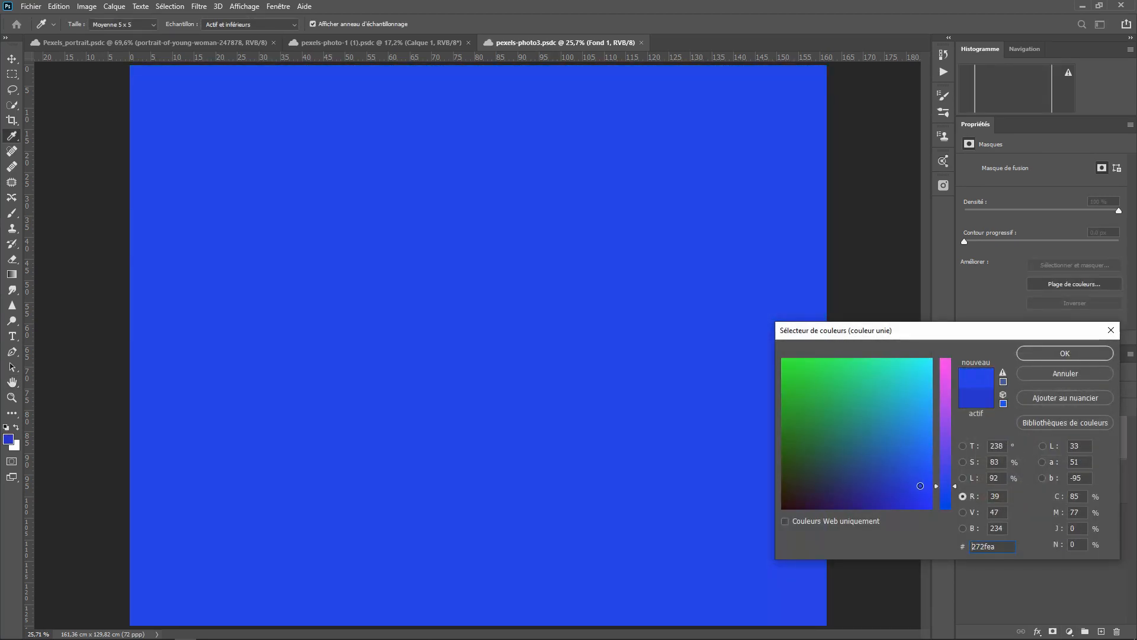
{"action": "left_click", "coordinate": [1061, 353]}
{"action": "left_click_drag", "start_coordinate": [1104, 439], "coordinate": [1096, 511]}
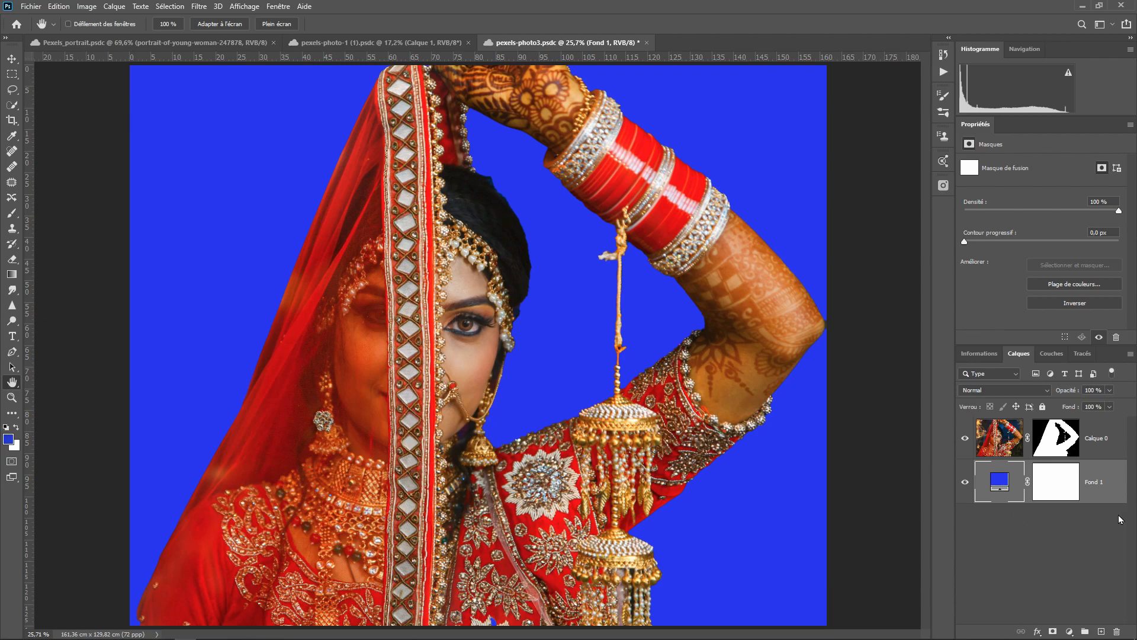
{"action": "left_click_drag", "start_coordinate": [1111, 495], "coordinate": [1117, 631]}
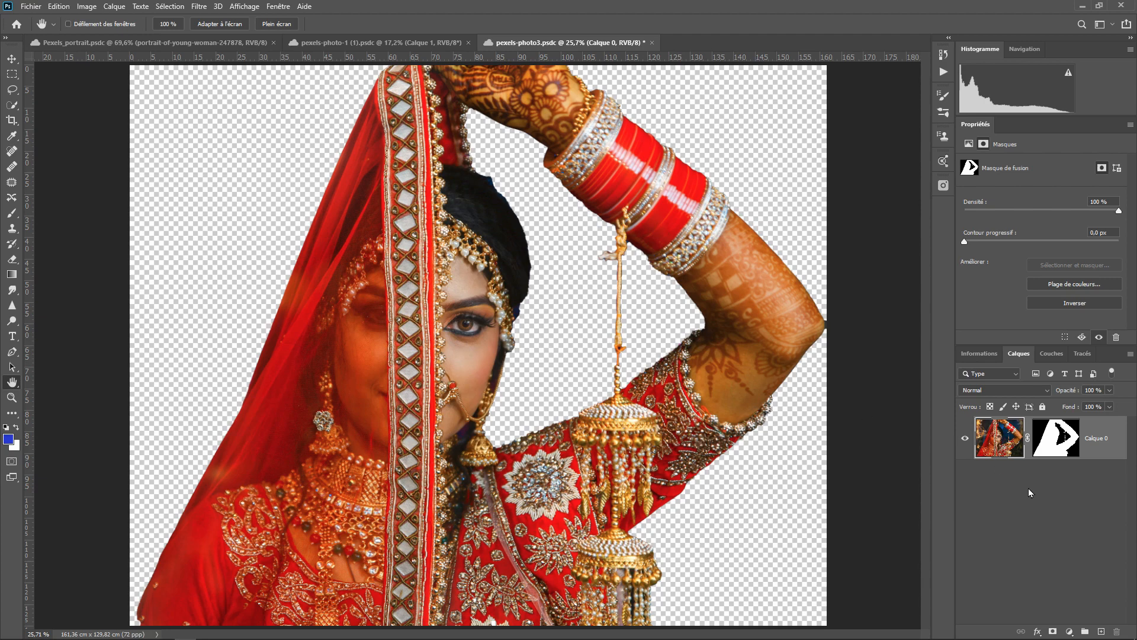
Select the portrait layer's mask and set its feather to 46.4 px.
{"action": "left_click", "coordinate": [1057, 440]}
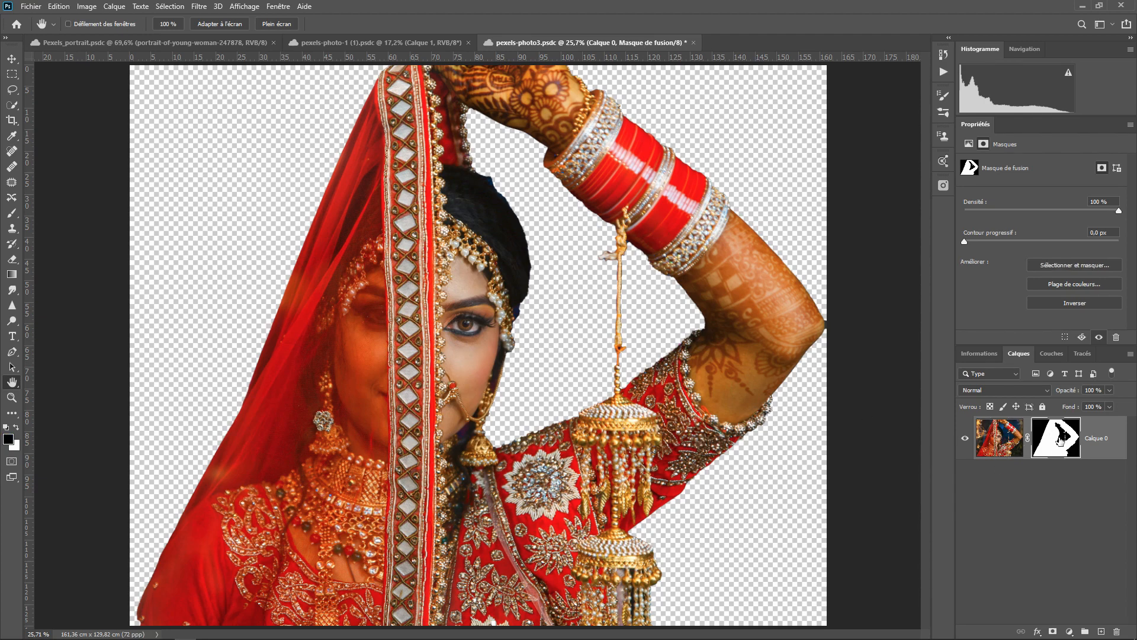
{"action": "left_click", "coordinate": [276, 7]}
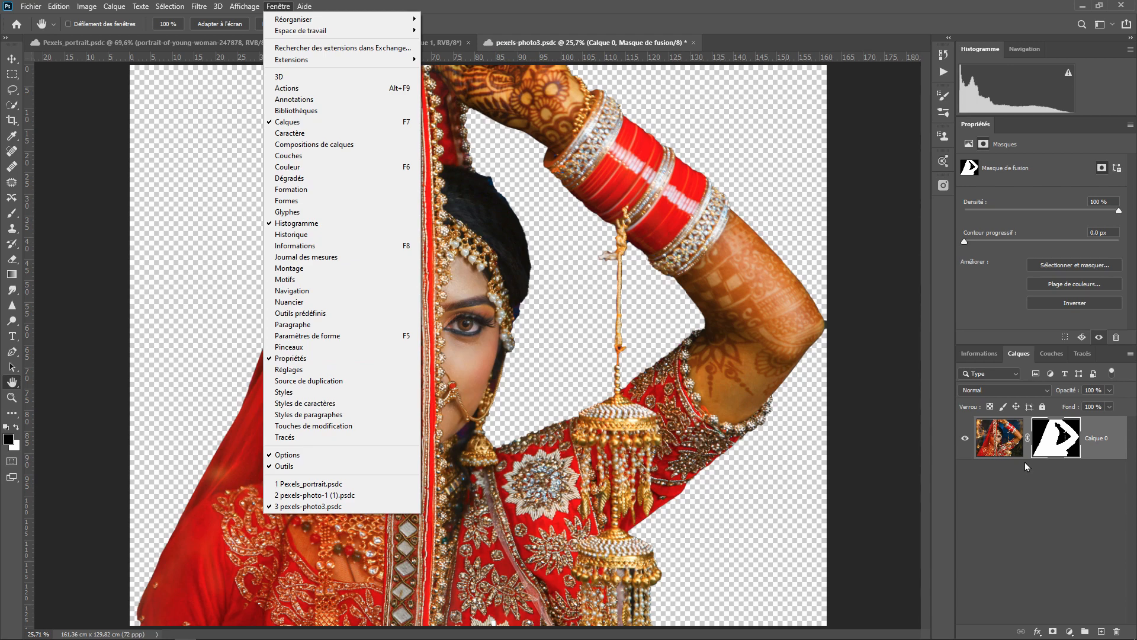
{"action": "left_click", "coordinate": [1120, 450]}
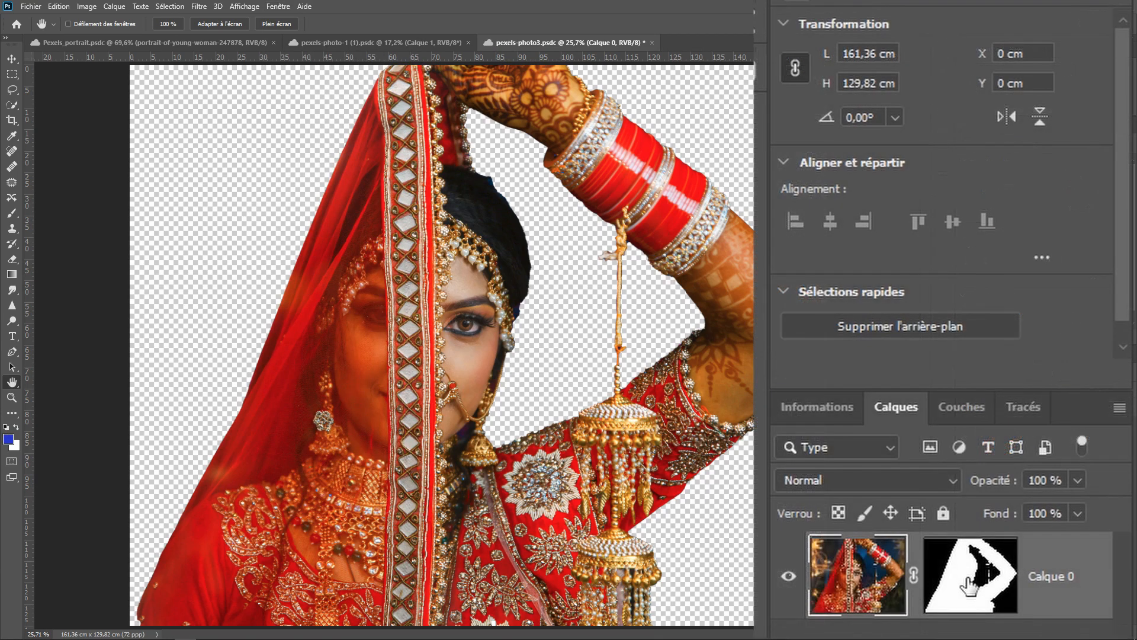
{"action": "left_click", "coordinate": [969, 578]}
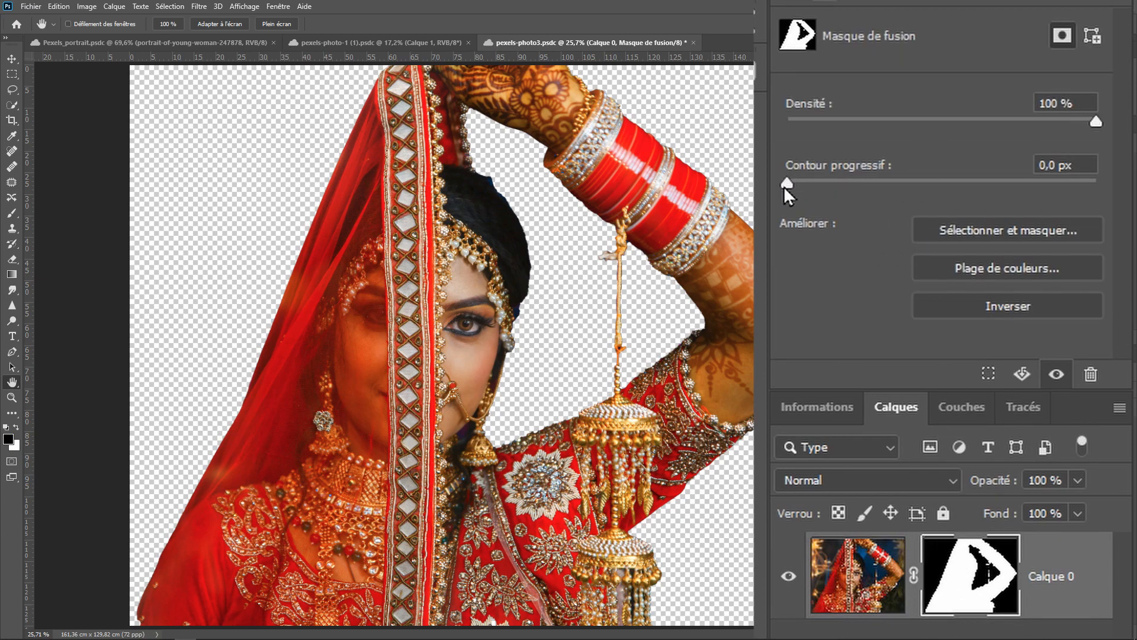
{"action": "left_click_drag", "start_coordinate": [859, 185], "coordinate": [937, 190]}
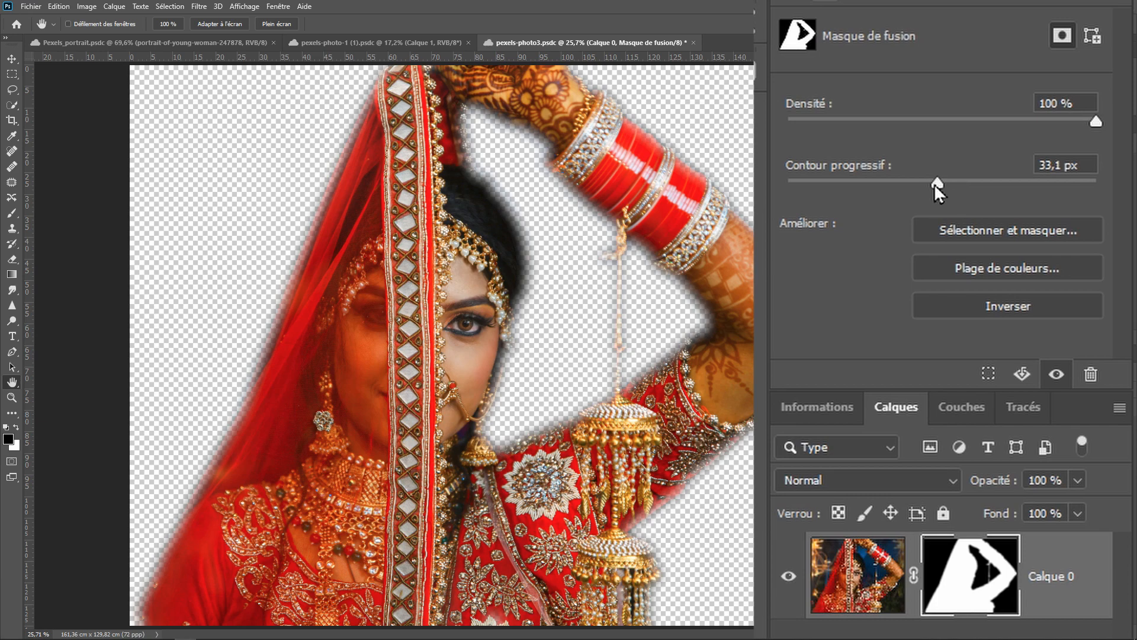
{"action": "left_click_drag", "start_coordinate": [935, 184], "coordinate": [954, 185]}
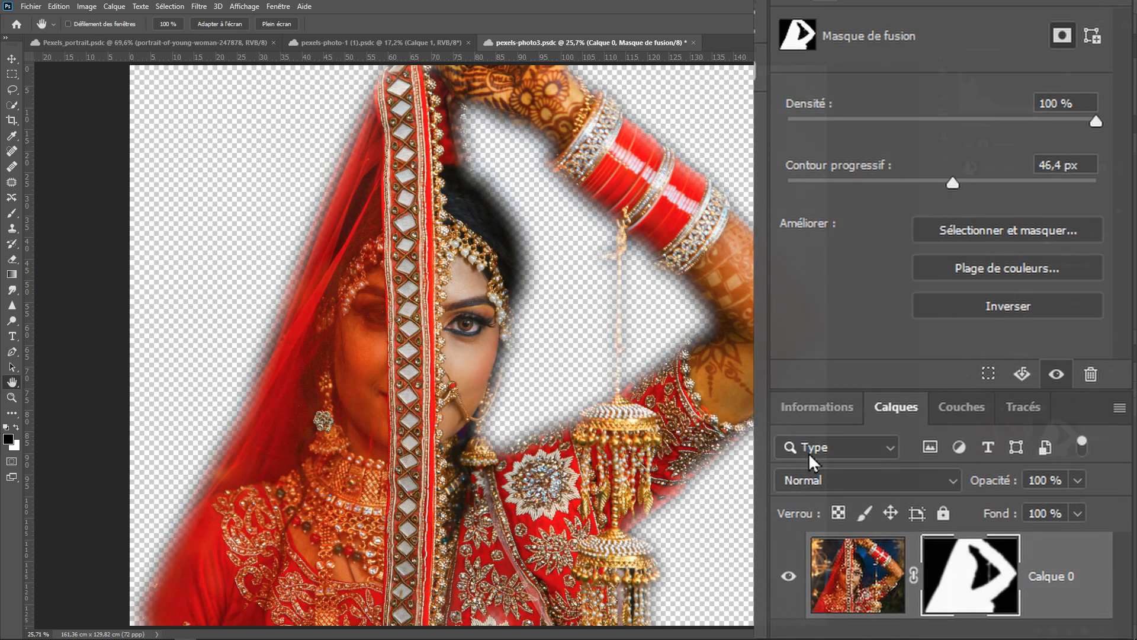
Display the portrait layer's mask alone and set its feather to 14.7 px.
{"action": "left_click", "coordinate": [1049, 440], "text": "alt"}
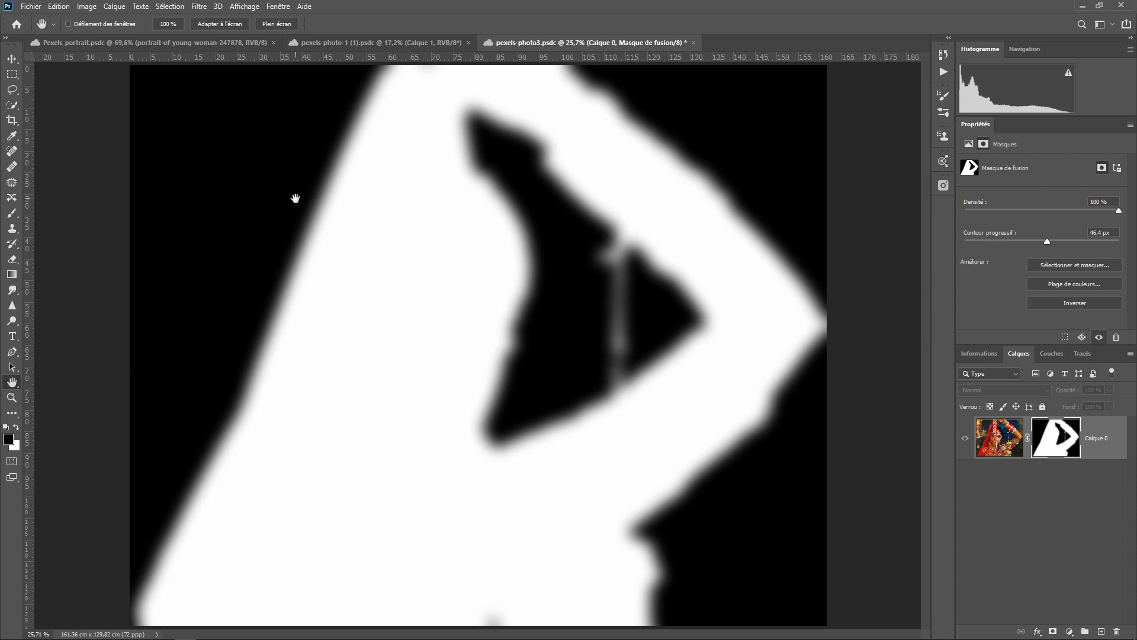
{"action": "mouse_move", "coordinate": [1047, 242]}
{"action": "left_mouse_down"}
{"action": "mouse_move", "coordinate": [1078, 247]}
{"action": "mouse_move", "coordinate": [985, 243]}
{"action": "mouse_move", "coordinate": [1029, 243]}
{"action": "left_mouse_up"}
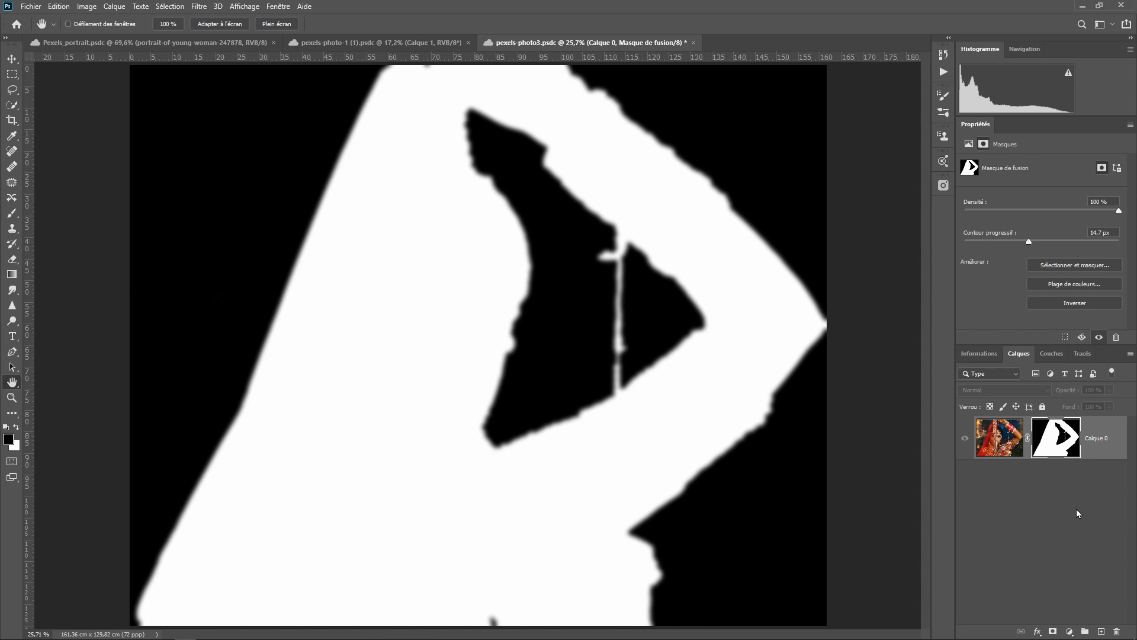
Leave the mask-only view, then disable and re-enable the portrait layer's mask twice to compare the original image with the cutout.
{"action": "left_click", "coordinate": [1057, 438], "text": "alt"}
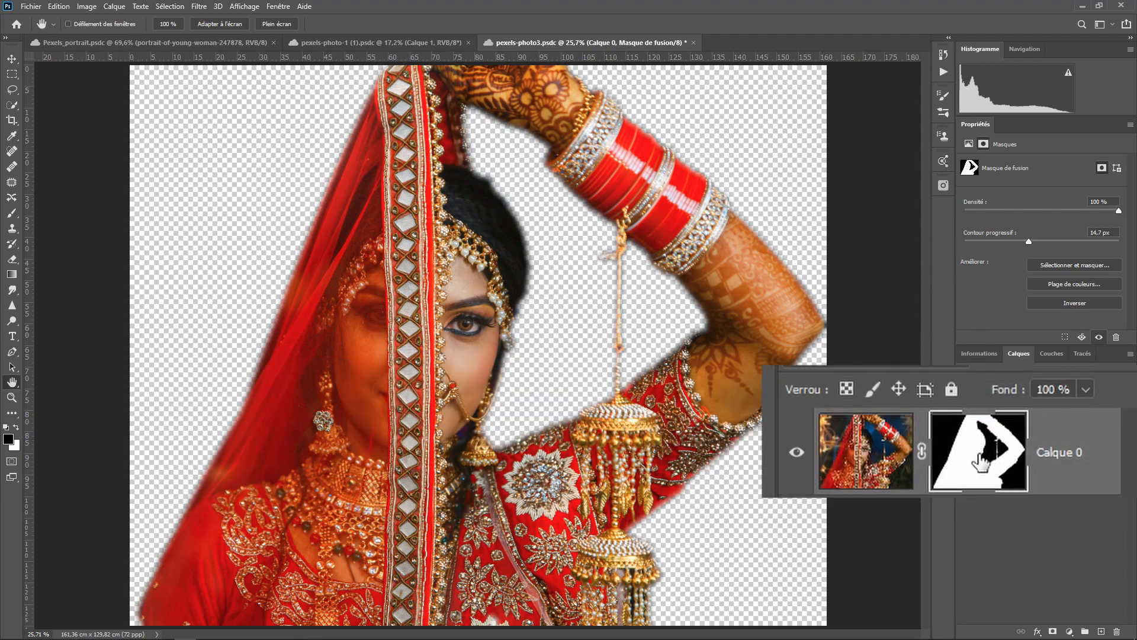
{"action": "left_click", "coordinate": [984, 458], "text": "shift"}
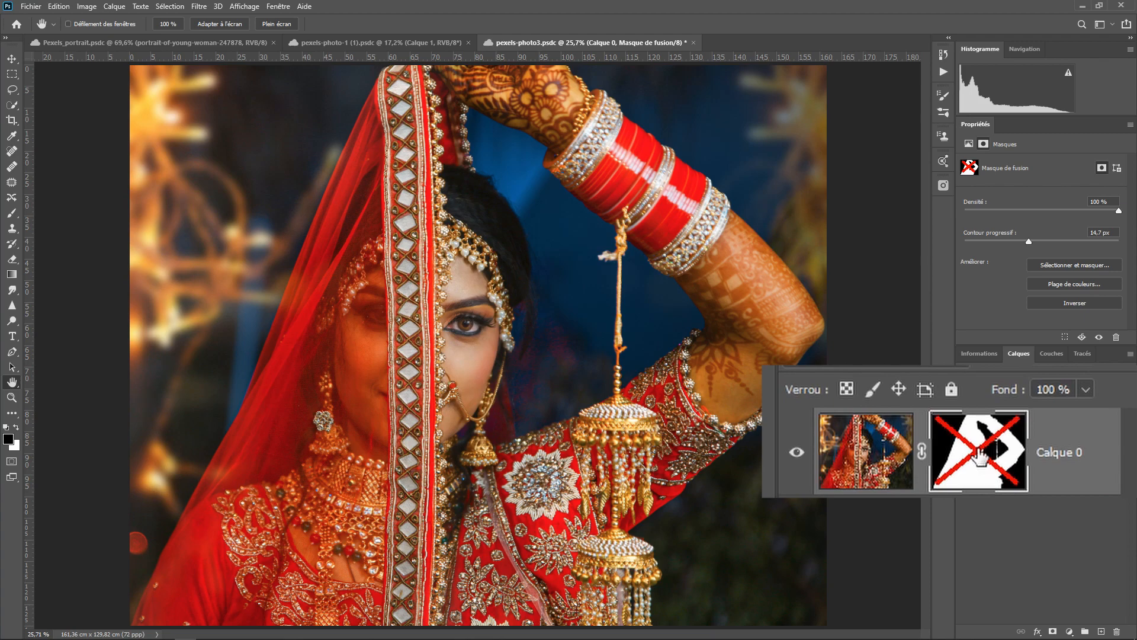
{"action": "left_click", "coordinate": [980, 456], "text": "shift"}
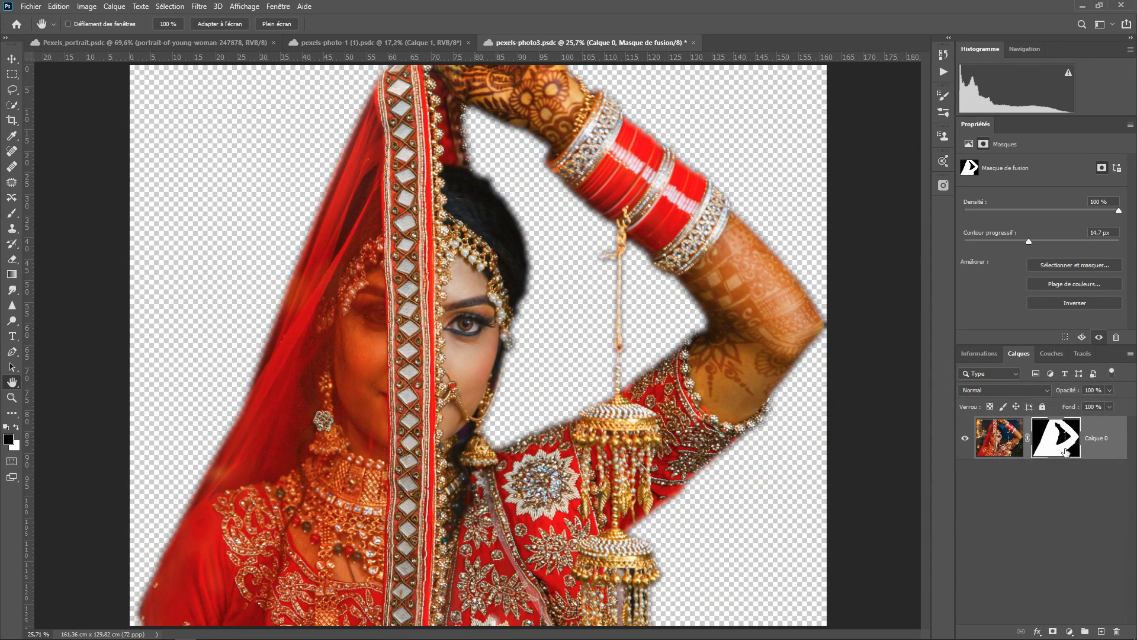
{"action": "right_click", "coordinate": [1055, 439]}
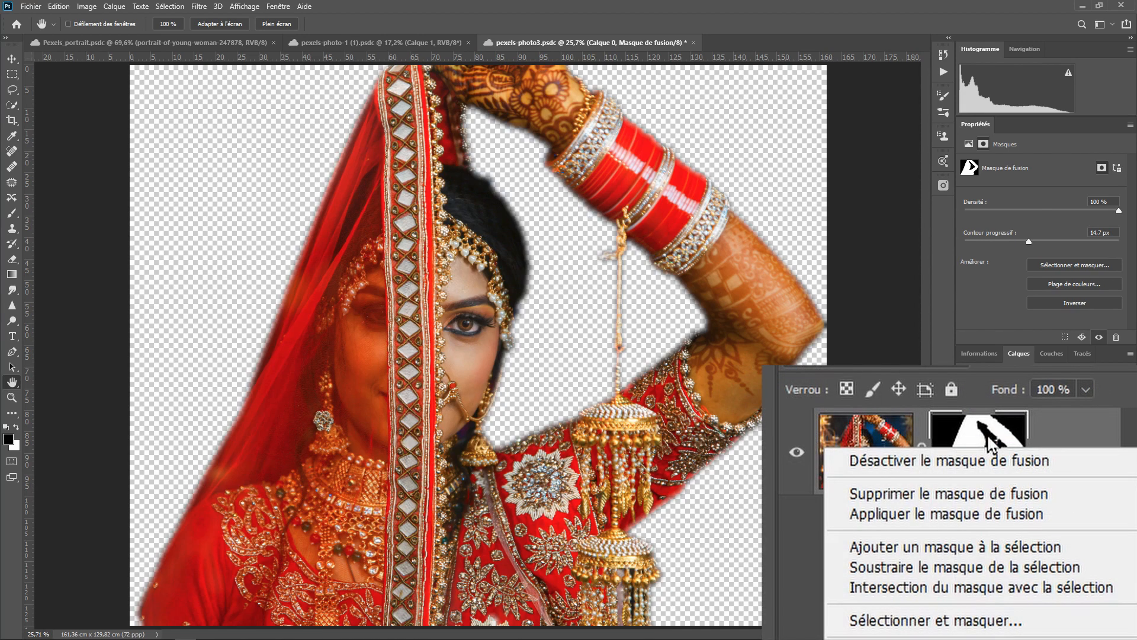
{"action": "left_click", "coordinate": [946, 465]}
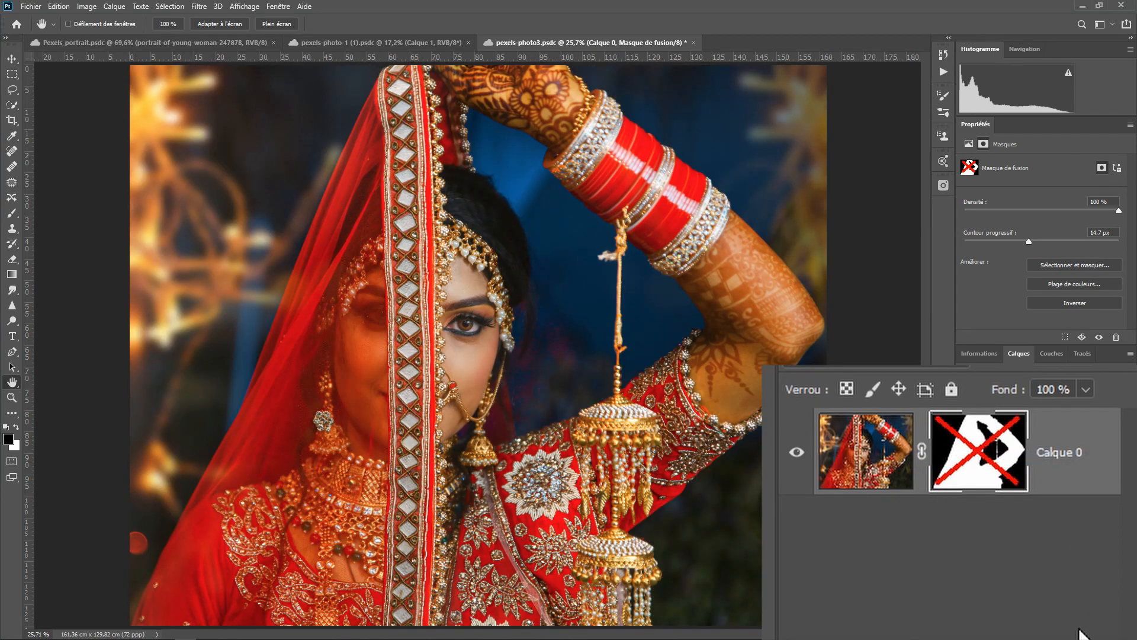
{"action": "right_click", "coordinate": [969, 450]}
{"action": "left_click", "coordinate": [898, 472]}
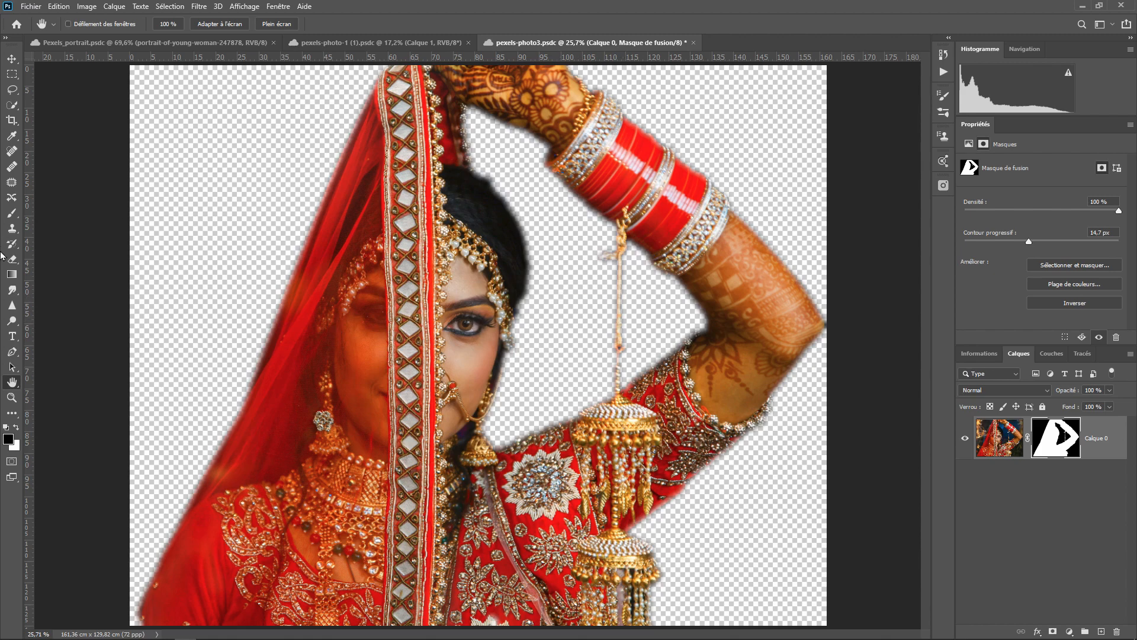
Paint black on the mask with a 112 px brush to hide the dark hair beside the woman's face.
{"action": "left_click", "coordinate": [12, 212]}
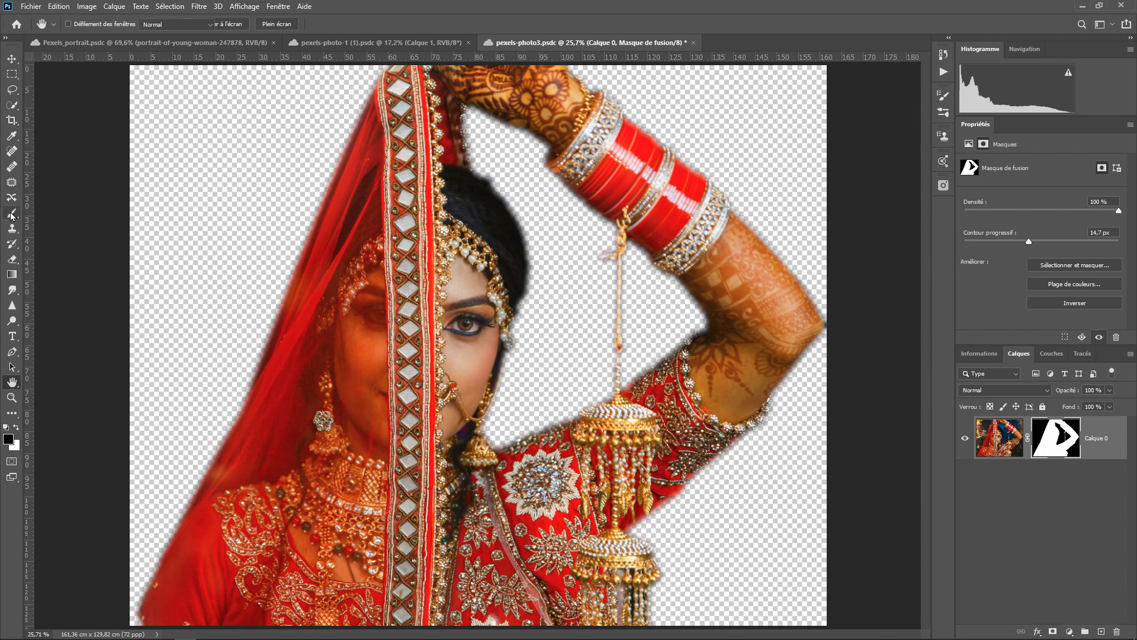
{"action": "right_click", "coordinate": [577, 273]}
{"action": "left_click", "coordinate": [668, 303]}
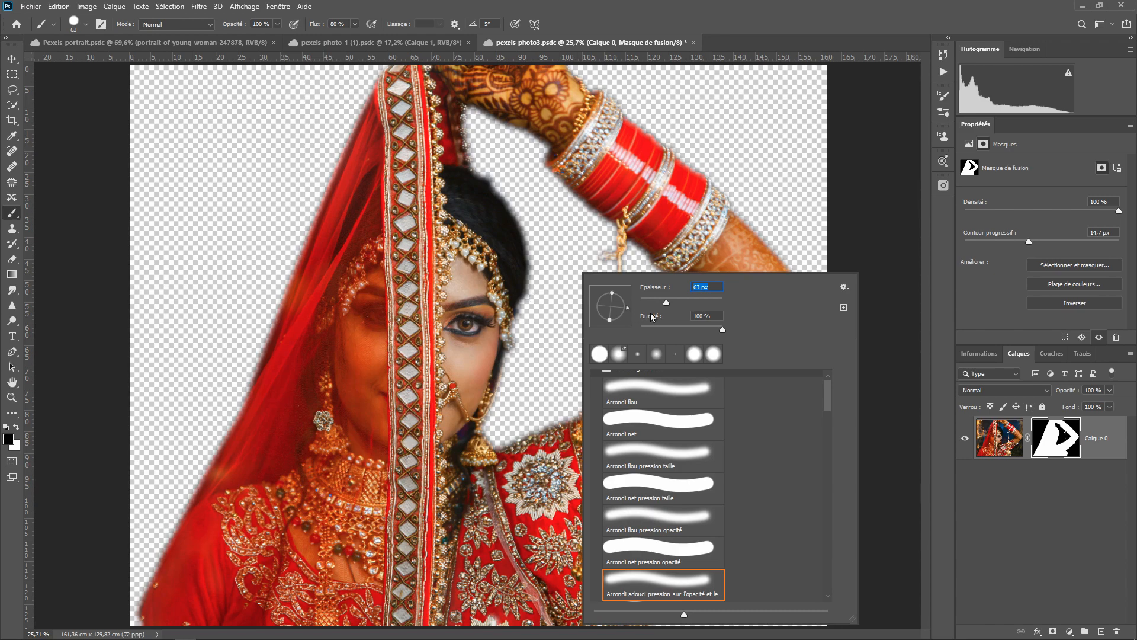
{"action": "left_click", "coordinate": [675, 302]}
{"action": "left_click", "coordinate": [549, 303]}
{"action": "mouse_move", "coordinate": [456, 169]}
{"action": "left_mouse_down"}
{"action": "mouse_move", "coordinate": [457, 111]}
{"action": "mouse_move", "coordinate": [468, 189]}
{"action": "mouse_move", "coordinate": [462, 169]}
{"action": "mouse_move", "coordinate": [480, 172]}
{"action": "mouse_move", "coordinate": [499, 207]}
{"action": "mouse_move", "coordinate": [454, 188]}
{"action": "mouse_move", "coordinate": [454, 205]}
{"action": "mouse_move", "coordinate": [488, 224]}
{"action": "mouse_move", "coordinate": [467, 197]}
{"action": "mouse_move", "coordinate": [489, 204]}
{"action": "mouse_move", "coordinate": [538, 243]}
{"action": "mouse_move", "coordinate": [459, 211]}
{"action": "mouse_move", "coordinate": [526, 274]}
{"action": "mouse_move", "coordinate": [520, 251]}
{"action": "mouse_move", "coordinate": [525, 262]}
{"action": "mouse_move", "coordinate": [503, 237]}
{"action": "mouse_move", "coordinate": [524, 303]}
{"action": "mouse_move", "coordinate": [505, 241]}
{"action": "mouse_move", "coordinate": [458, 215]}
{"action": "mouse_move", "coordinate": [500, 240]}
{"action": "mouse_move", "coordinate": [537, 299]}
{"action": "mouse_move", "coordinate": [520, 311]}
{"action": "mouse_move", "coordinate": [517, 379]}
{"action": "left_mouse_up"}
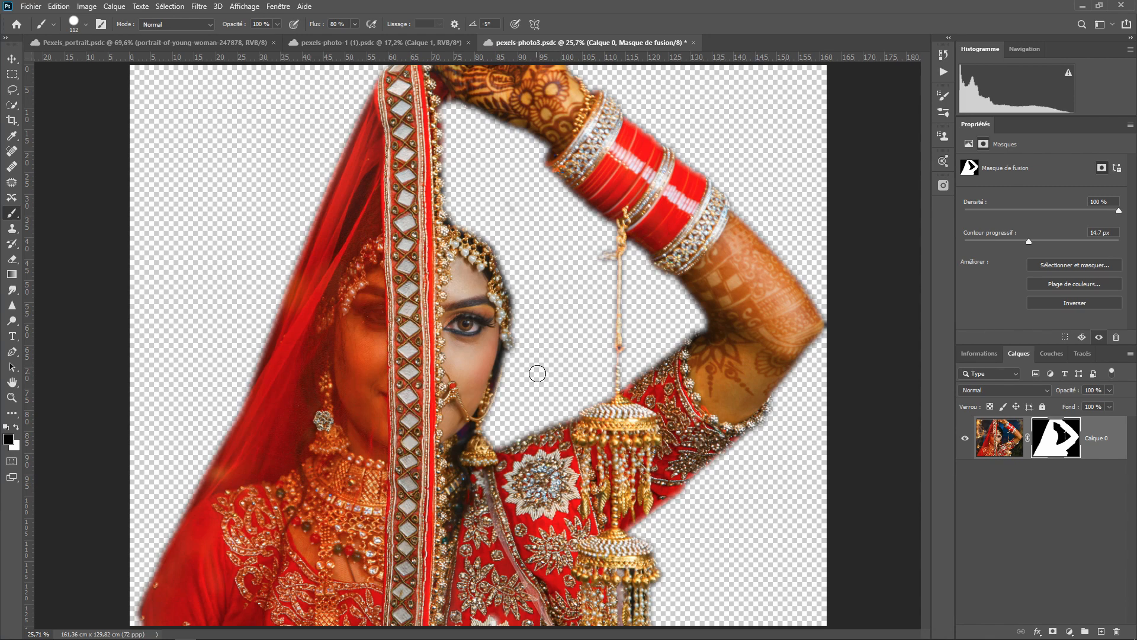
Switch to the Pexels_portrait.psdc document and add the white text BEAUTE in Lato Black beside the woman.
{"action": "left_click", "coordinate": [242, 44]}
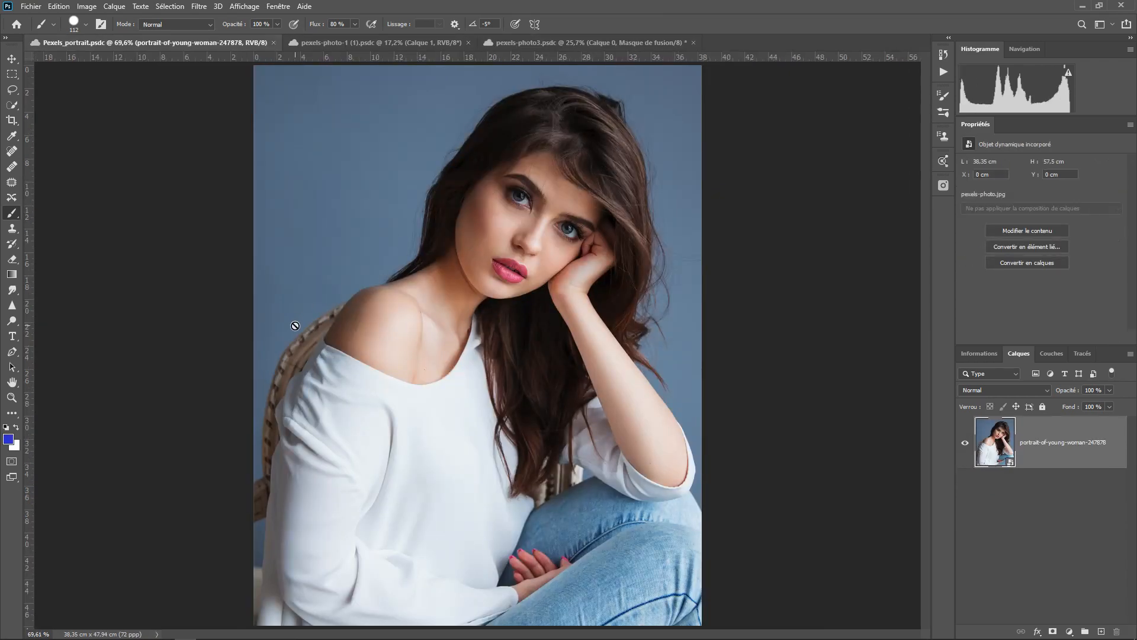
{"action": "left_click", "coordinate": [12, 336]}
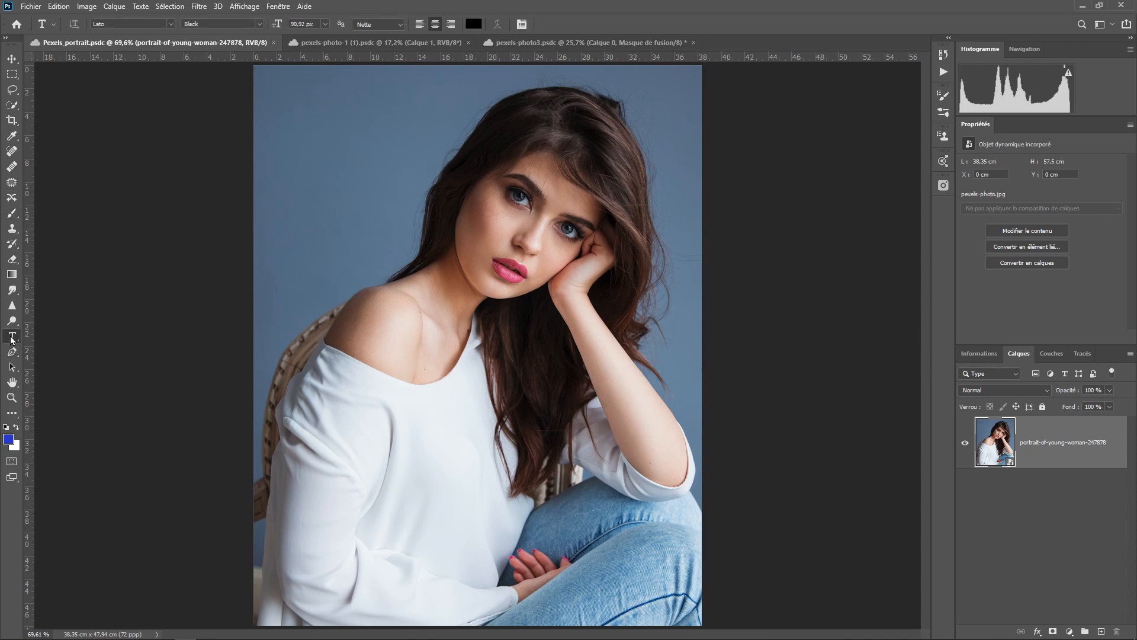
{"action": "left_click", "coordinate": [15, 428]}
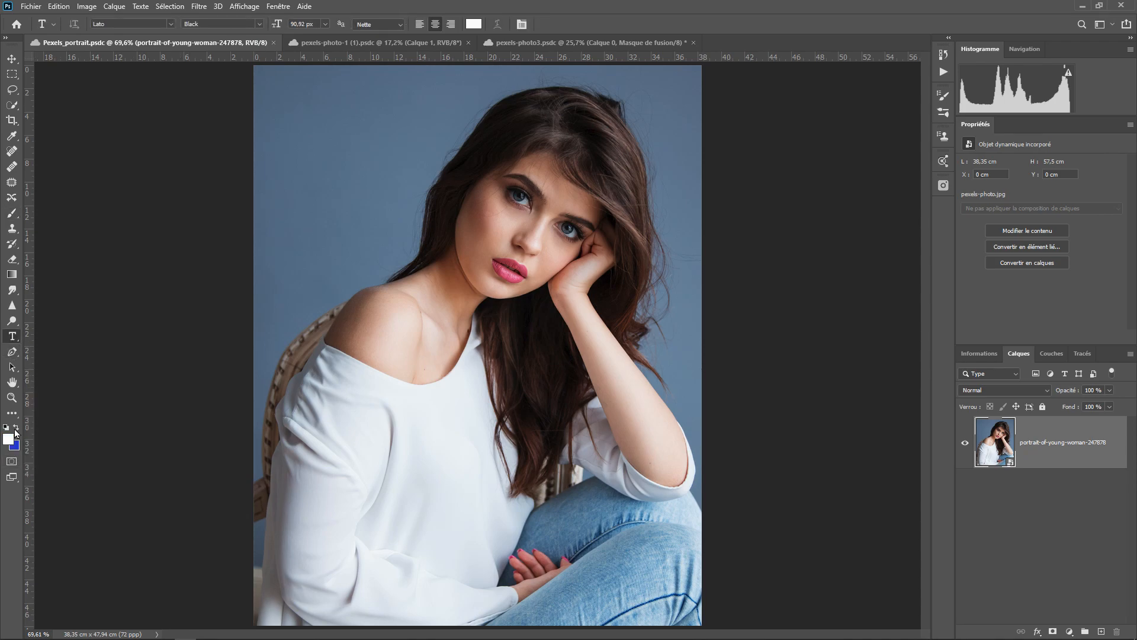
{"action": "left_click", "coordinate": [319, 231]}
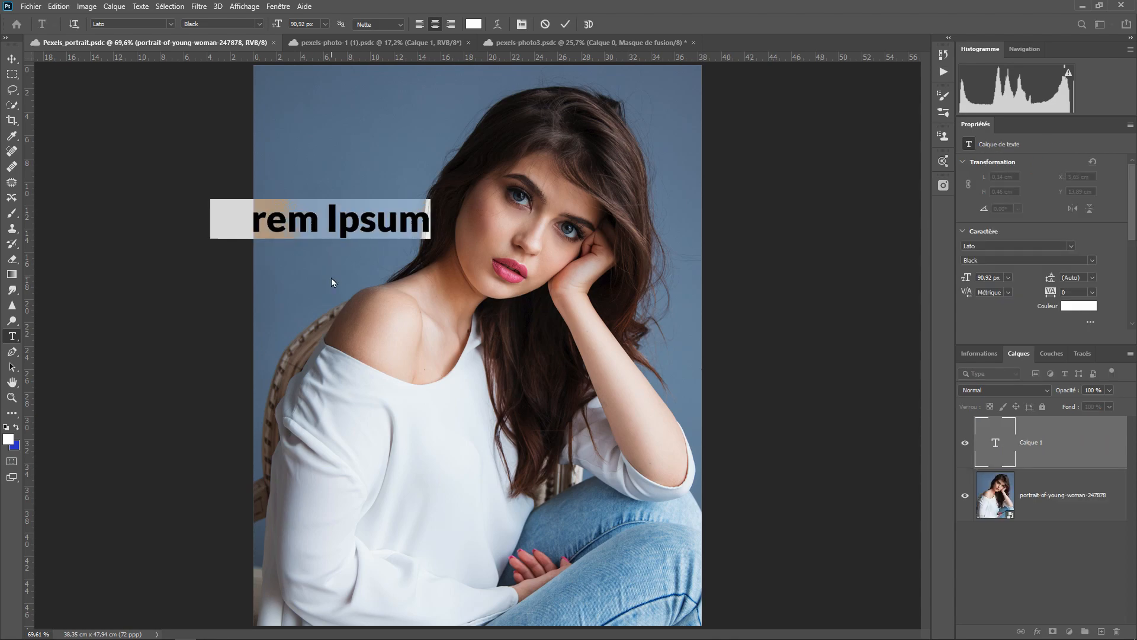
{"action": "type", "text": "BEAUTE"}
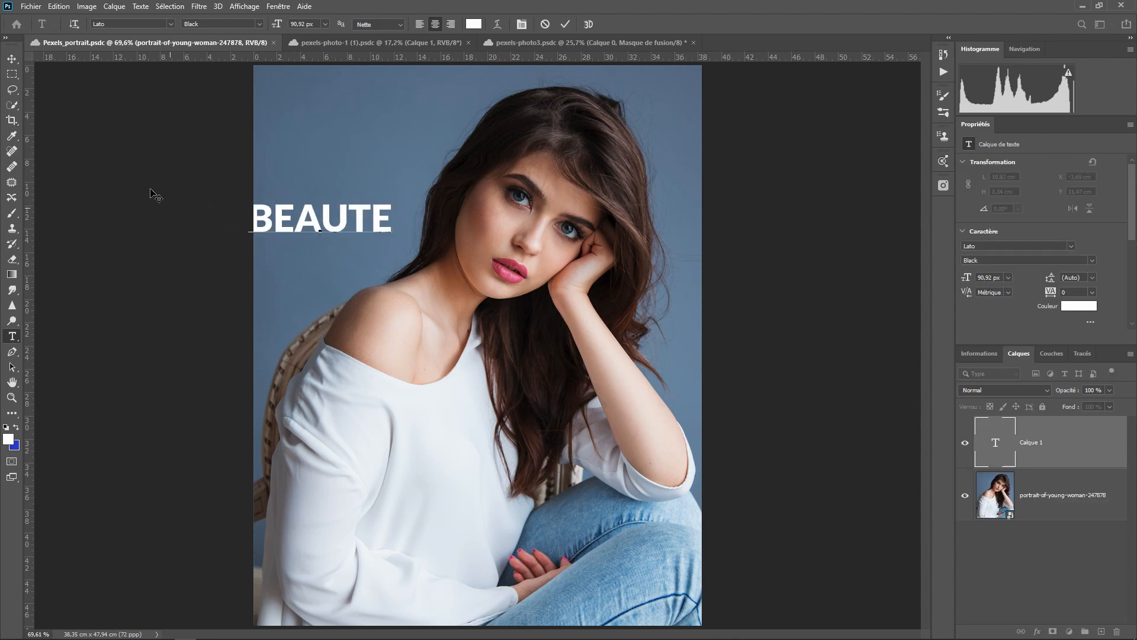
Scale the BEAUTE text to 311.29 % so it spans the image width, and place it across the woman's shoulder and forearm.
{"action": "left_click", "coordinate": [12, 59]}
{"action": "left_click_drag", "start_coordinate": [321, 231], "coordinate": [363, 274]}
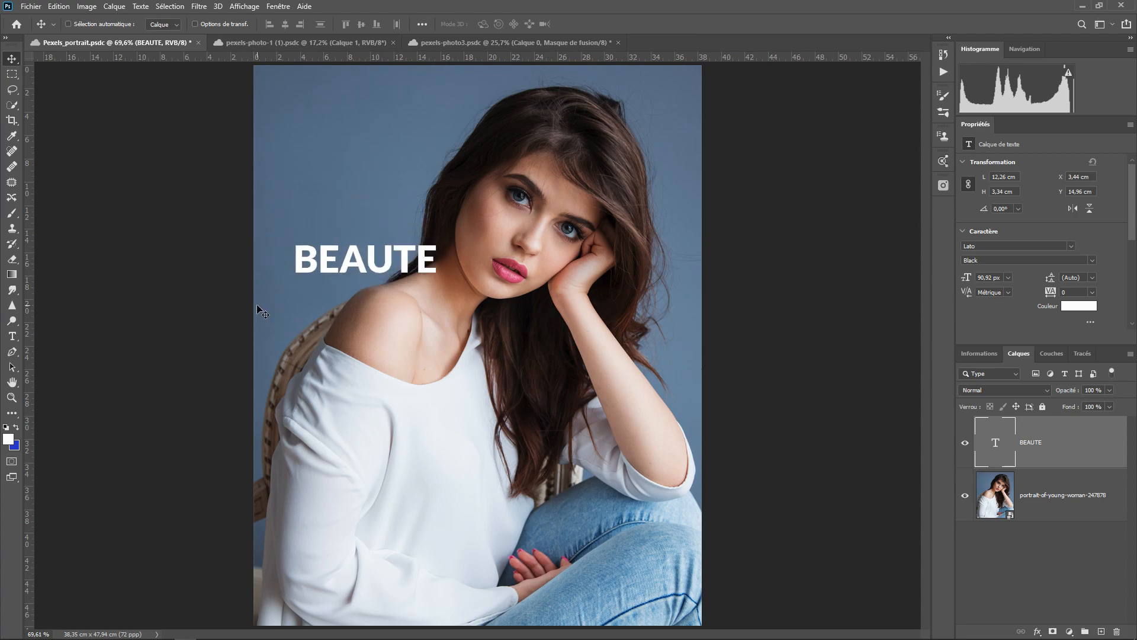
{"action": "key", "text": "ctrl+t"}
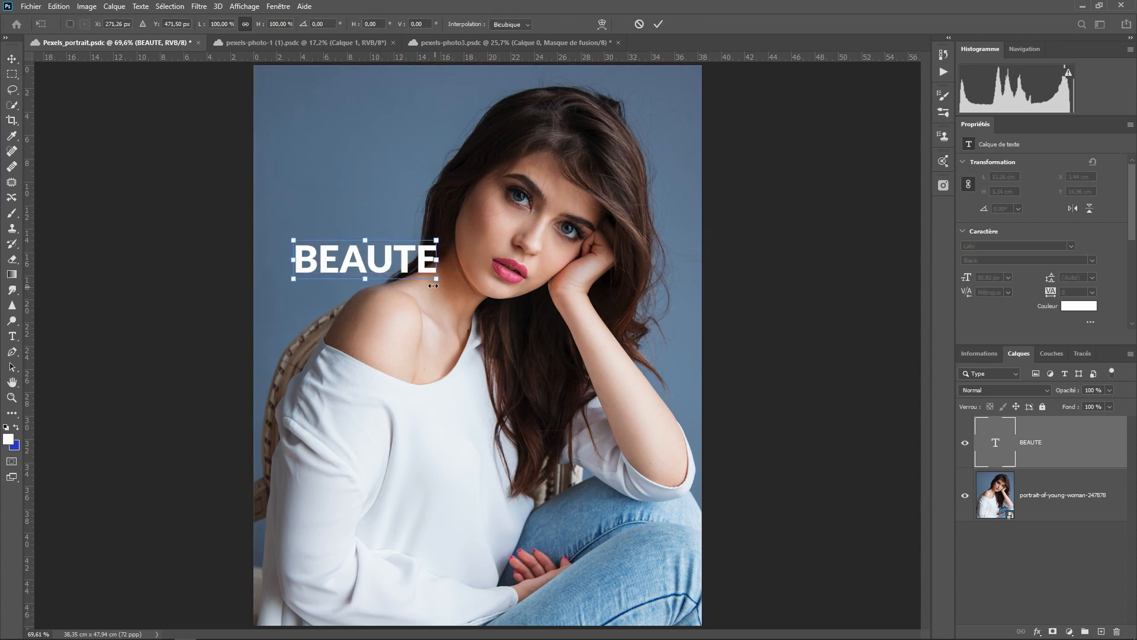
{"action": "left_click_drag", "start_coordinate": [435, 278], "coordinate": [692, 394]}
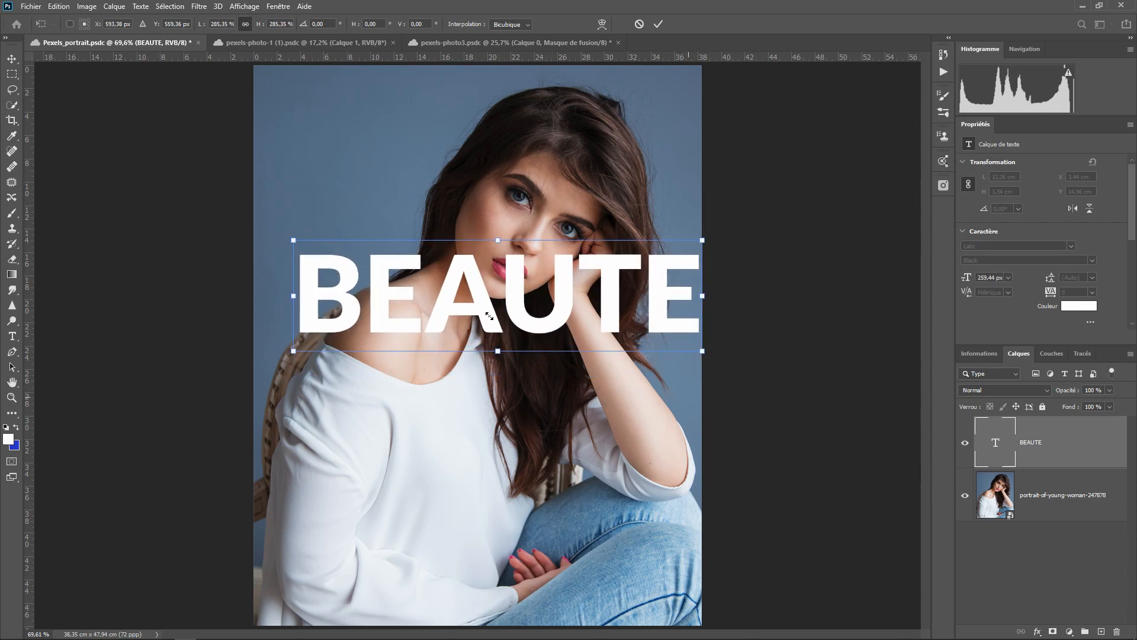
{"action": "left_click_drag", "start_coordinate": [485, 324], "coordinate": [484, 416]}
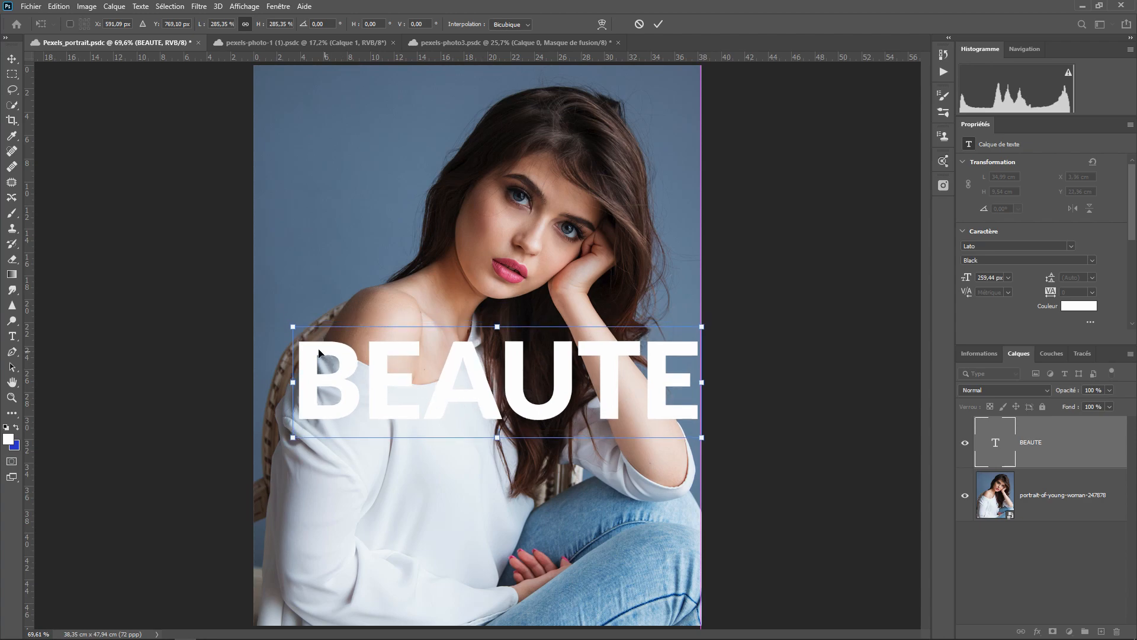
{"action": "left_click_drag", "start_coordinate": [291, 328], "coordinate": [254, 309]}
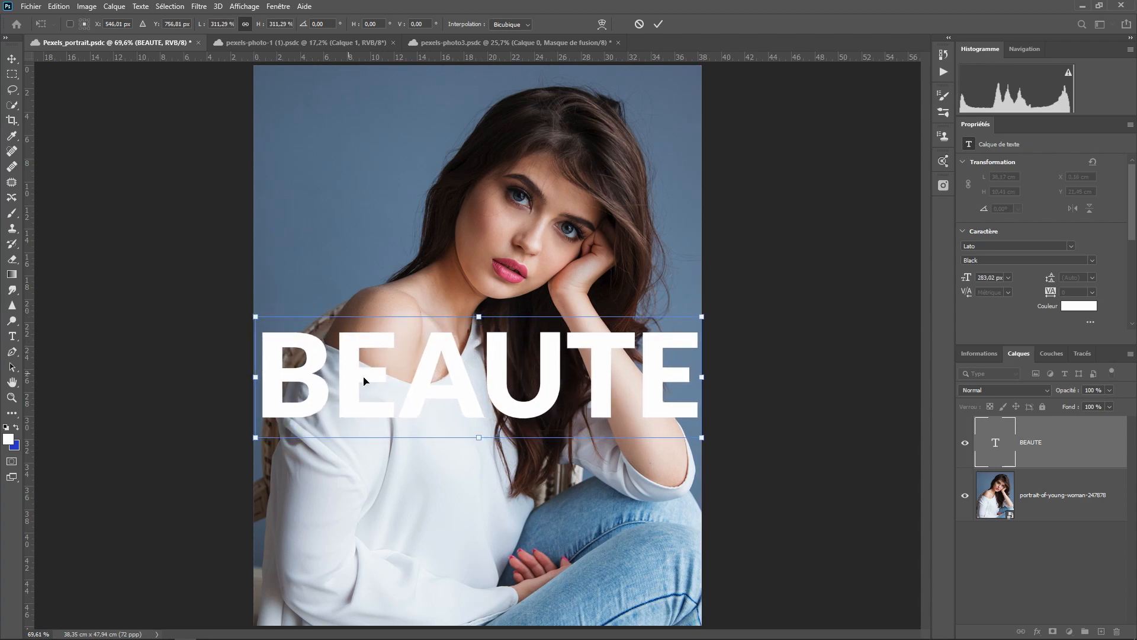
{"action": "left_click_drag", "start_coordinate": [379, 372], "coordinate": [378, 364]}
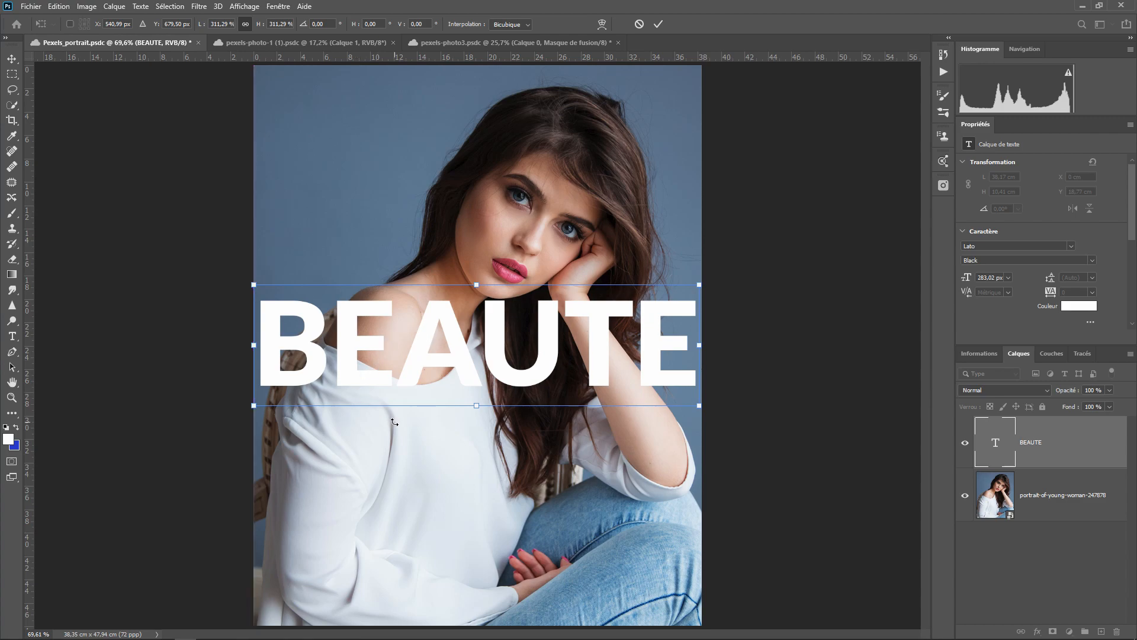
{"action": "left_click", "coordinate": [12, 59]}
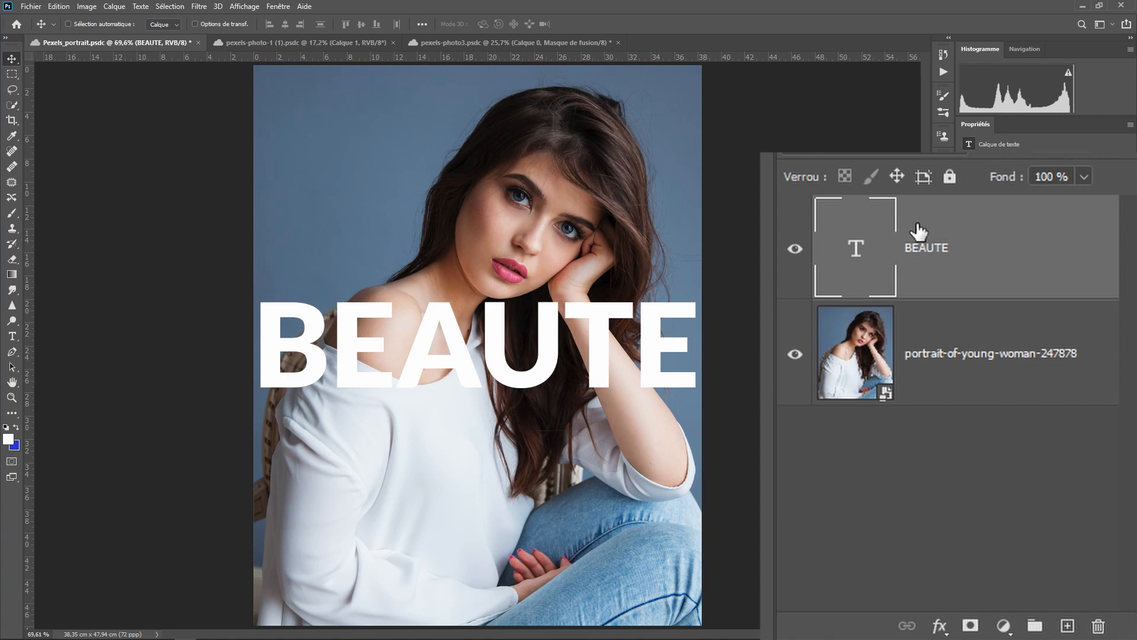
Add a layer mask to the BEAUTE text layer and hide the layer.
{"action": "left_click", "coordinate": [972, 627]}
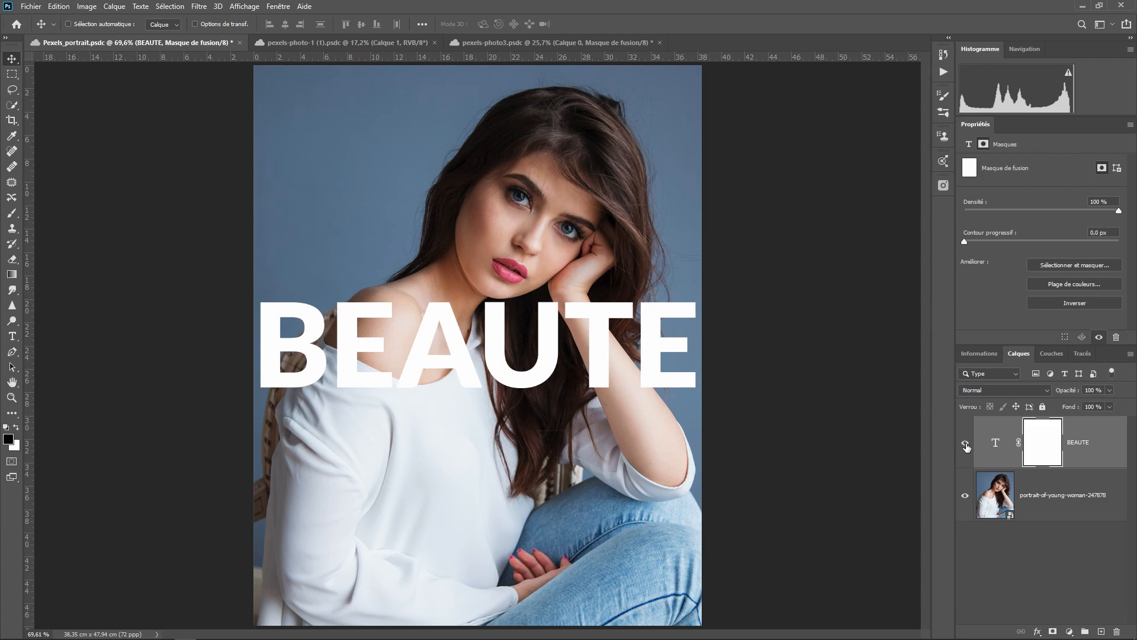
{"action": "left_click", "coordinate": [965, 444]}
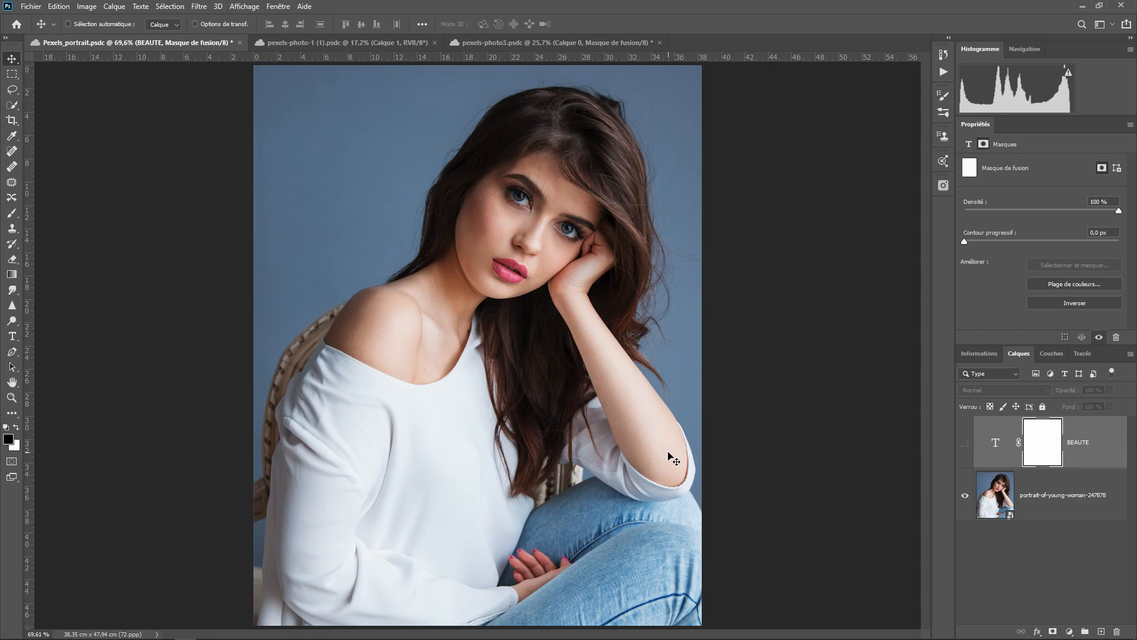
Select the woman's raised forearm and wrist on the portrait layer with the Quick Selection tool.
{"action": "left_click", "coordinate": [1055, 501]}
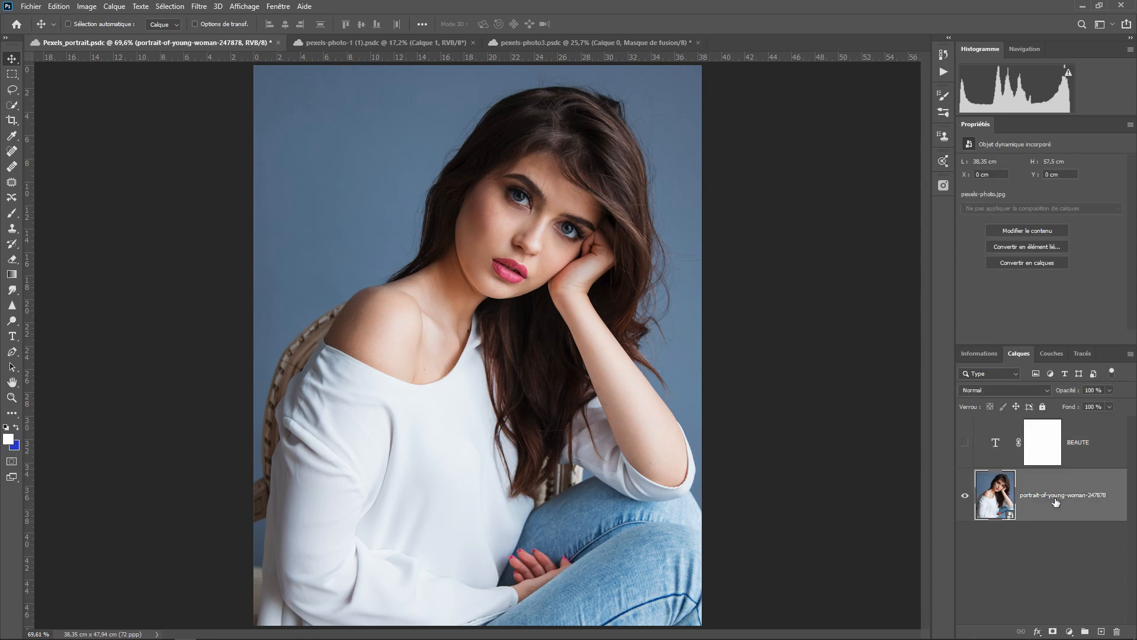
{"action": "left_click", "coordinate": [12, 105]}
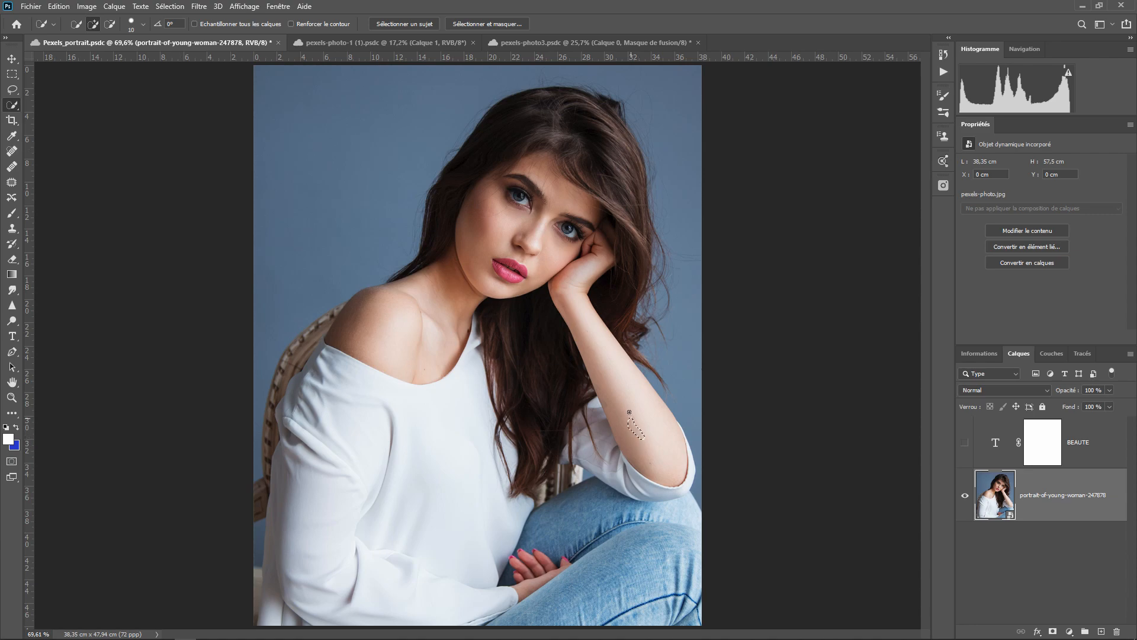
{"action": "left_click_drag", "start_coordinate": [629, 411], "coordinate": [654, 438]}
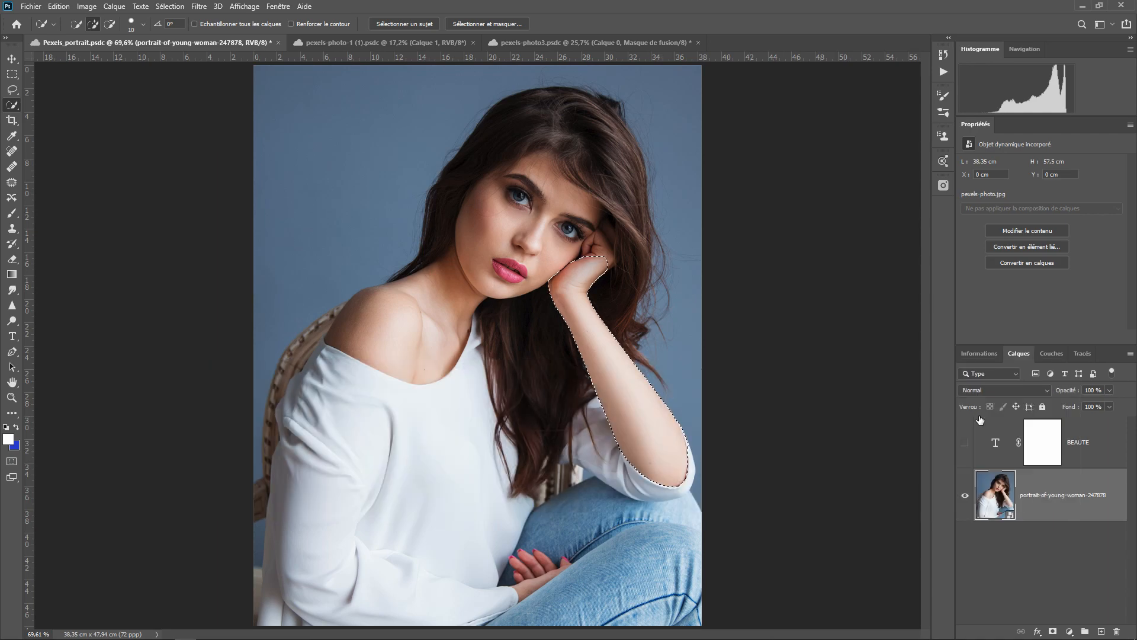
Show the BEAUTE layer, paint black on its mask inside the forearm selection so the arm overlaps the letters, and clear the selection.
{"action": "left_click", "coordinate": [978, 448]}
{"action": "left_click", "coordinate": [966, 443]}
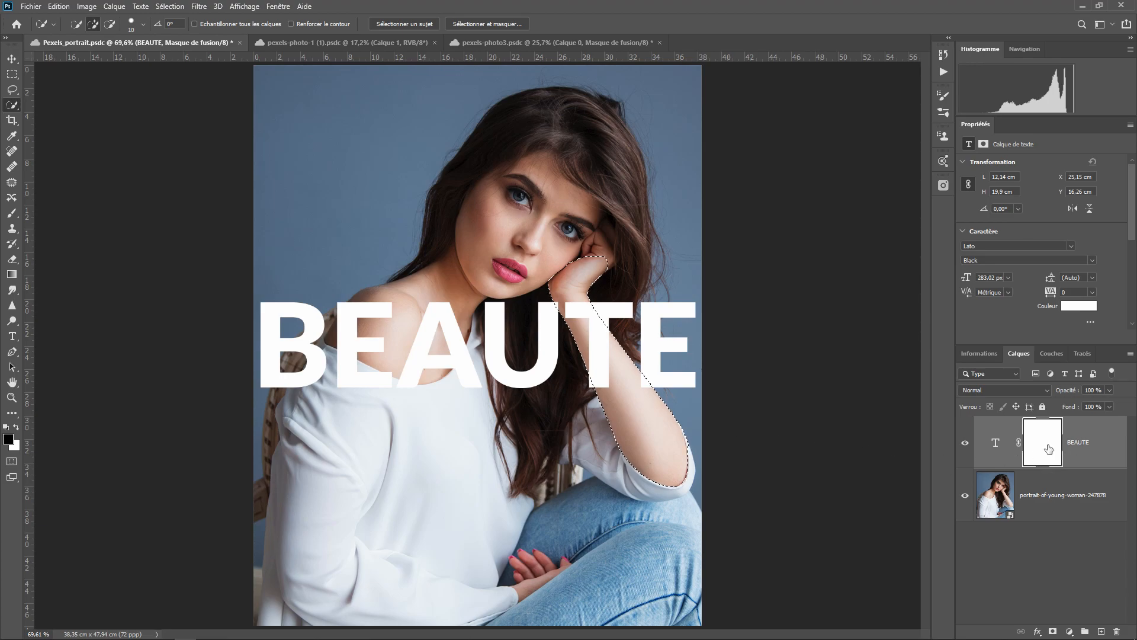
{"action": "left_click", "coordinate": [11, 398]}
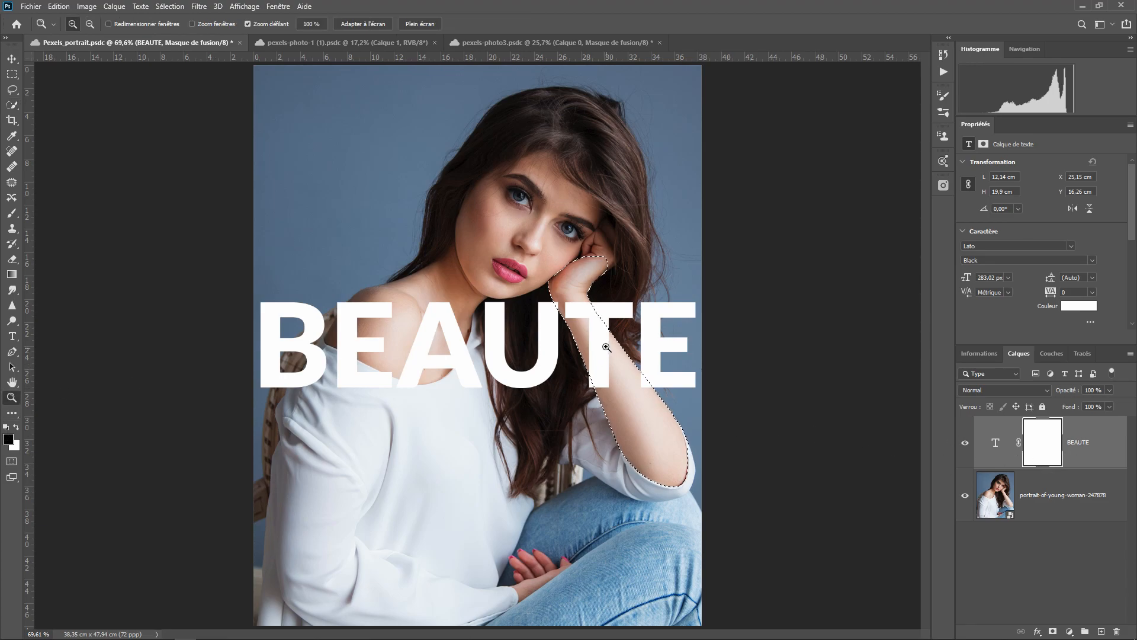
{"action": "left_click_drag", "start_coordinate": [606, 347], "coordinate": [656, 300]}
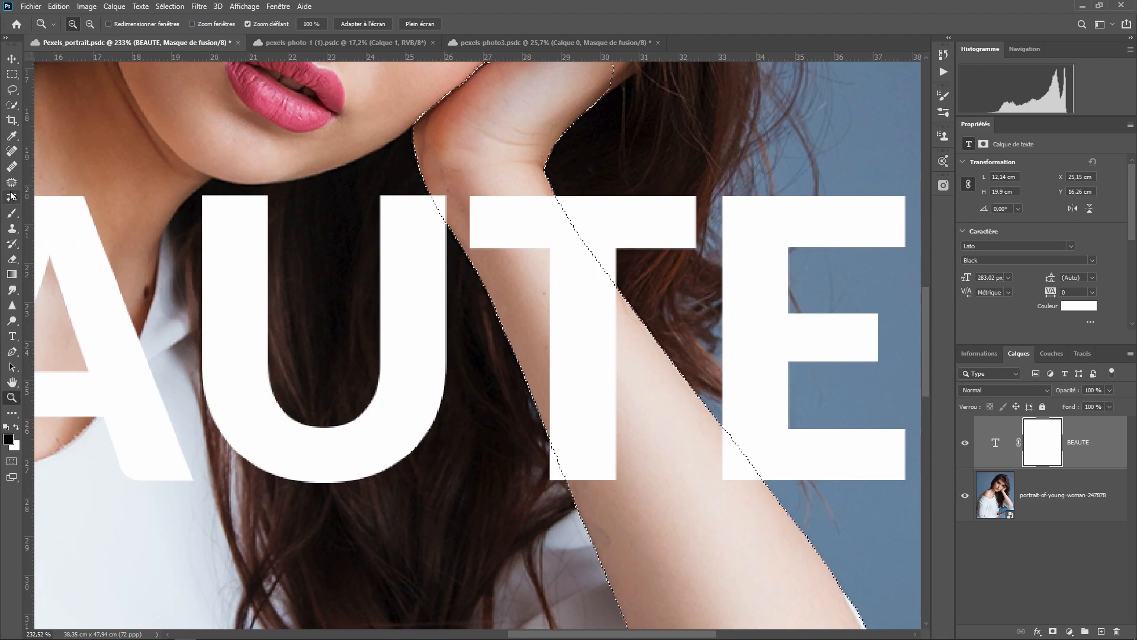
{"action": "left_click", "coordinate": [12, 213]}
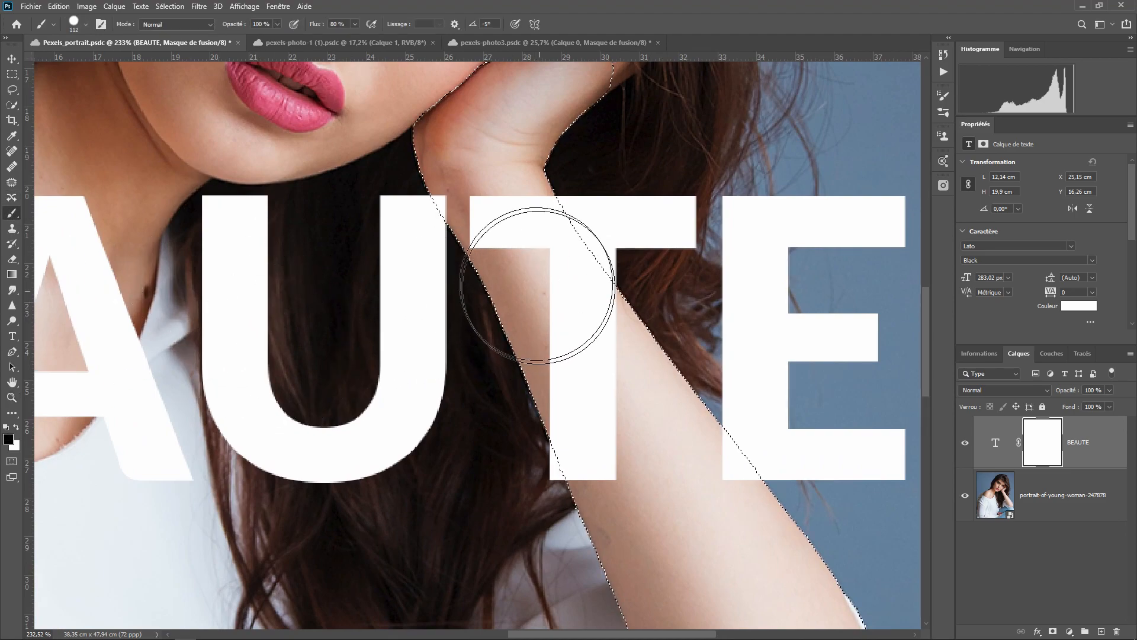
{"action": "mouse_move", "coordinate": [537, 285]}
{"action": "left_mouse_down"}
{"action": "mouse_move", "coordinate": [520, 274]}
{"action": "mouse_move", "coordinate": [533, 246]}
{"action": "mouse_move", "coordinate": [574, 336]}
{"action": "mouse_move", "coordinate": [556, 301]}
{"action": "mouse_move", "coordinate": [546, 436]}
{"action": "mouse_move", "coordinate": [584, 432]}
{"action": "mouse_move", "coordinate": [586, 330]}
{"action": "left_mouse_up"}
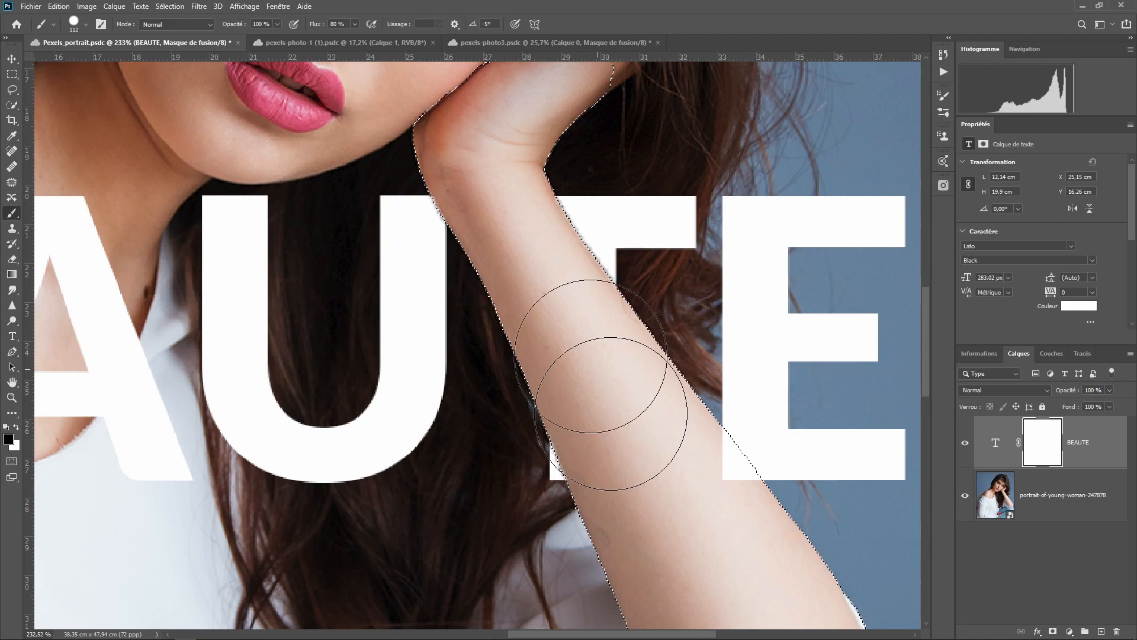
{"action": "left_click_drag", "start_coordinate": [613, 416], "coordinate": [526, 257]}
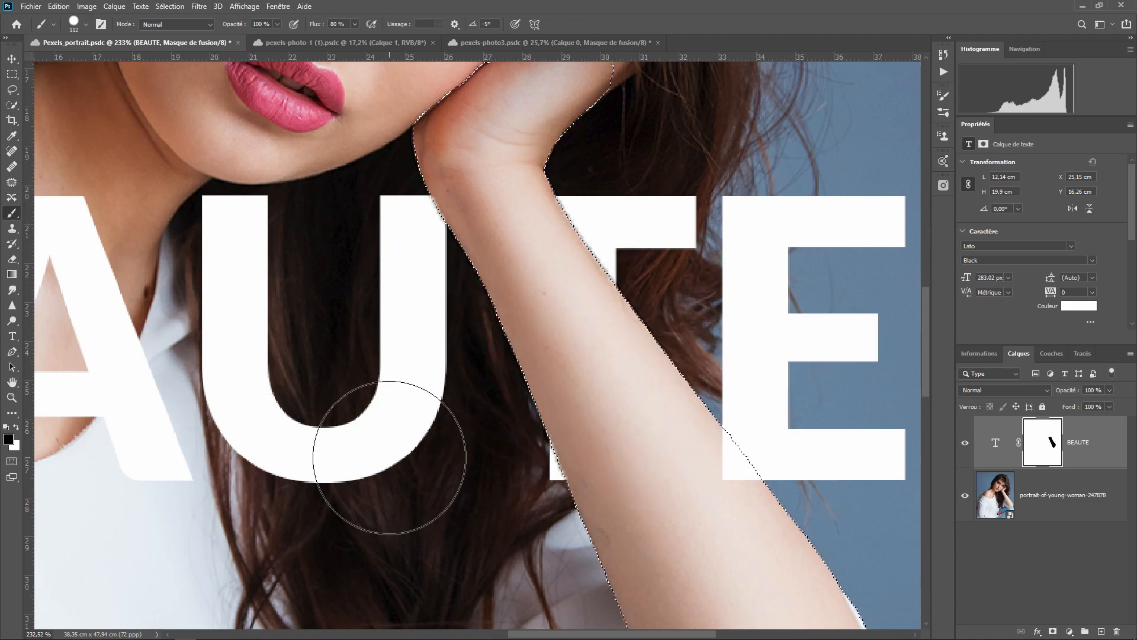
{"action": "left_click", "coordinate": [11, 397]}
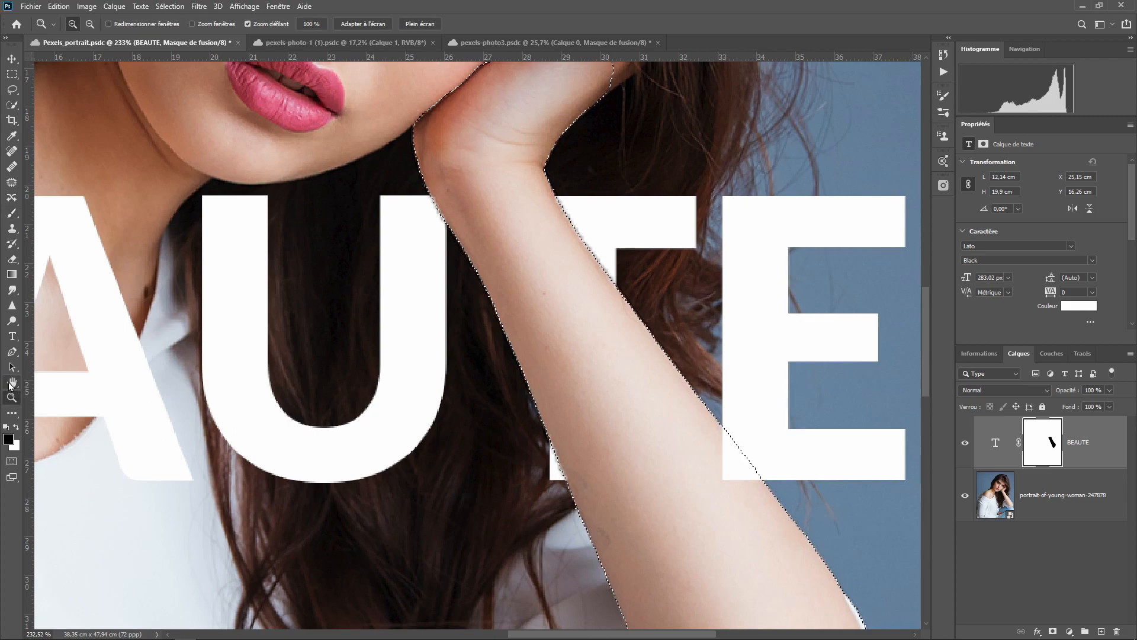
{"action": "double_click", "coordinate": [12, 382]}
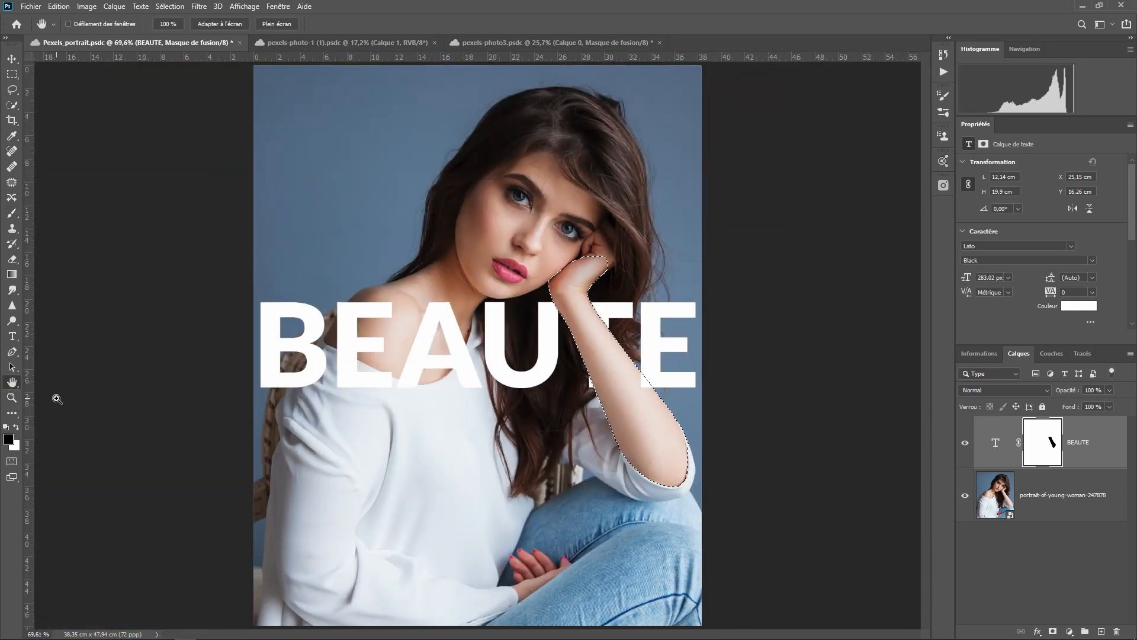
{"action": "key", "text": "ctrl+d"}
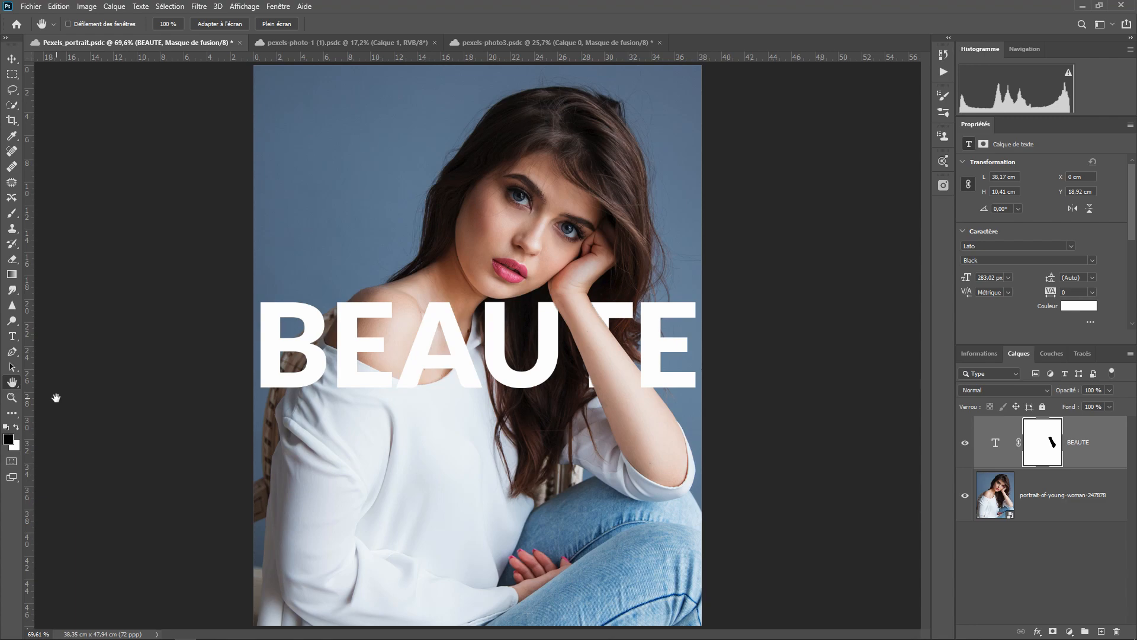
Reselect the raised forearm, paint black further along it on the BEAUTE layer's mask, and clear the selection.
{"action": "key", "text": "ctrl+shift+d"}
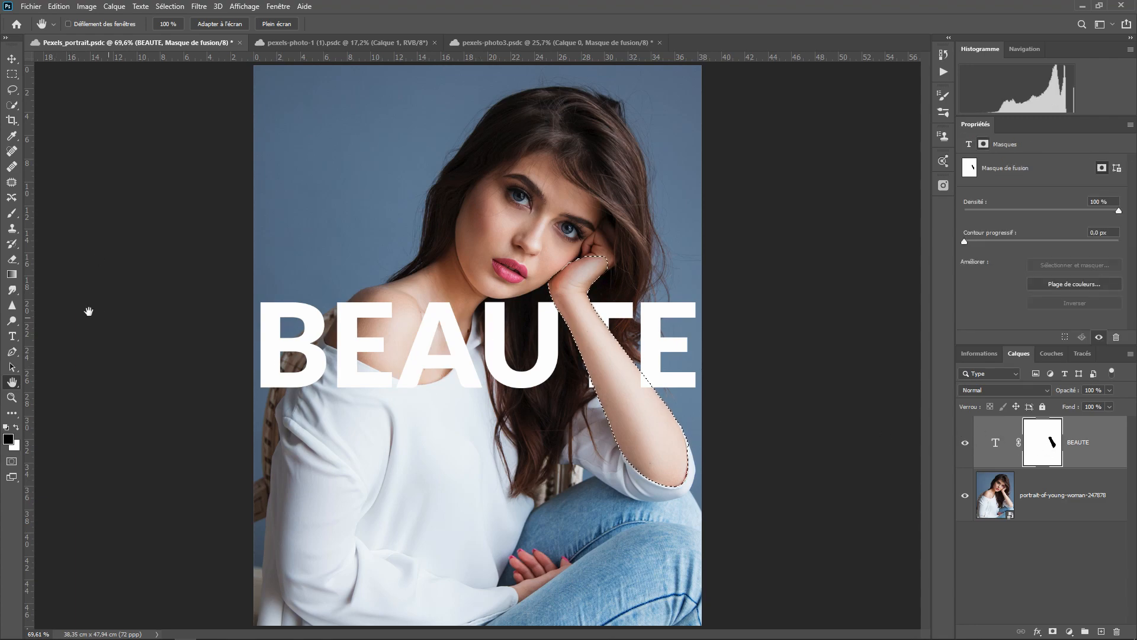
{"action": "left_click", "coordinate": [12, 214]}
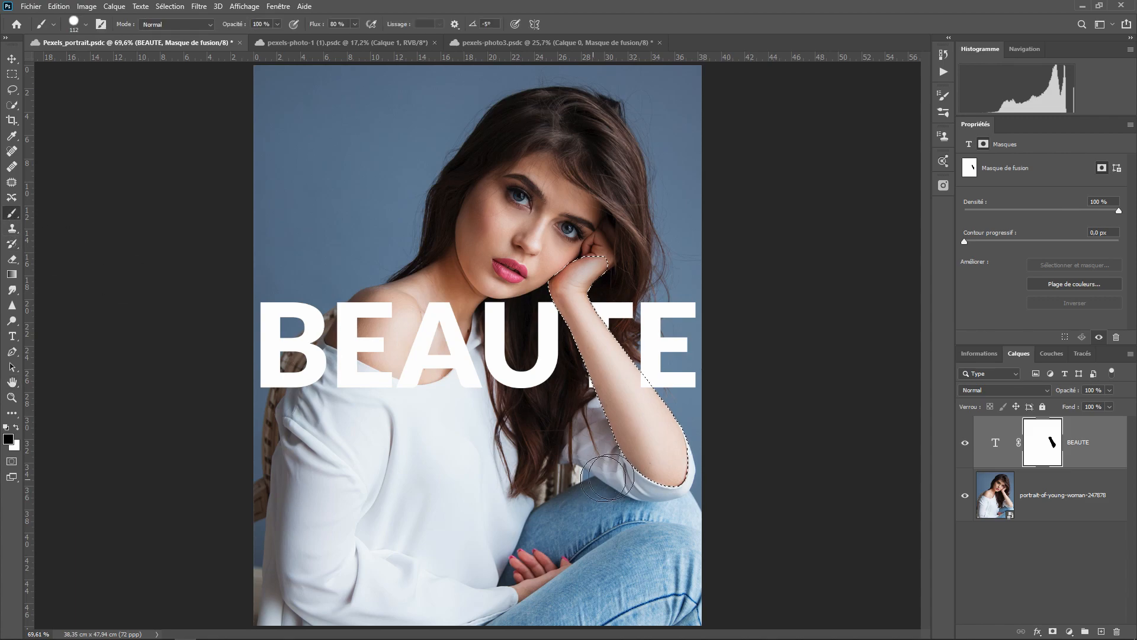
{"action": "mouse_move", "coordinate": [620, 380]}
{"action": "left_mouse_down"}
{"action": "mouse_move", "coordinate": [663, 415]}
{"action": "mouse_move", "coordinate": [628, 411]}
{"action": "left_mouse_up"}
{"action": "key", "text": "ctrl+d"}
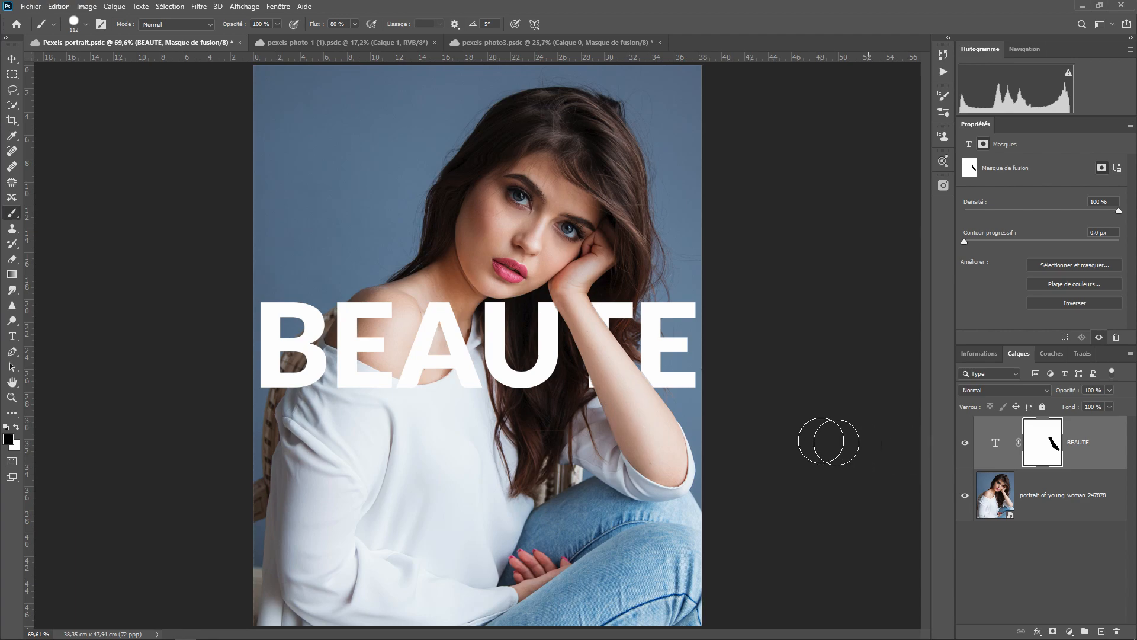
Move the BEAUTE text to the top of the image and paint white on its mask to restore the hidden letter parts.
{"action": "left_click", "coordinate": [12, 59]}
{"action": "left_click_drag", "start_coordinate": [345, 368], "coordinate": [340, 140]}
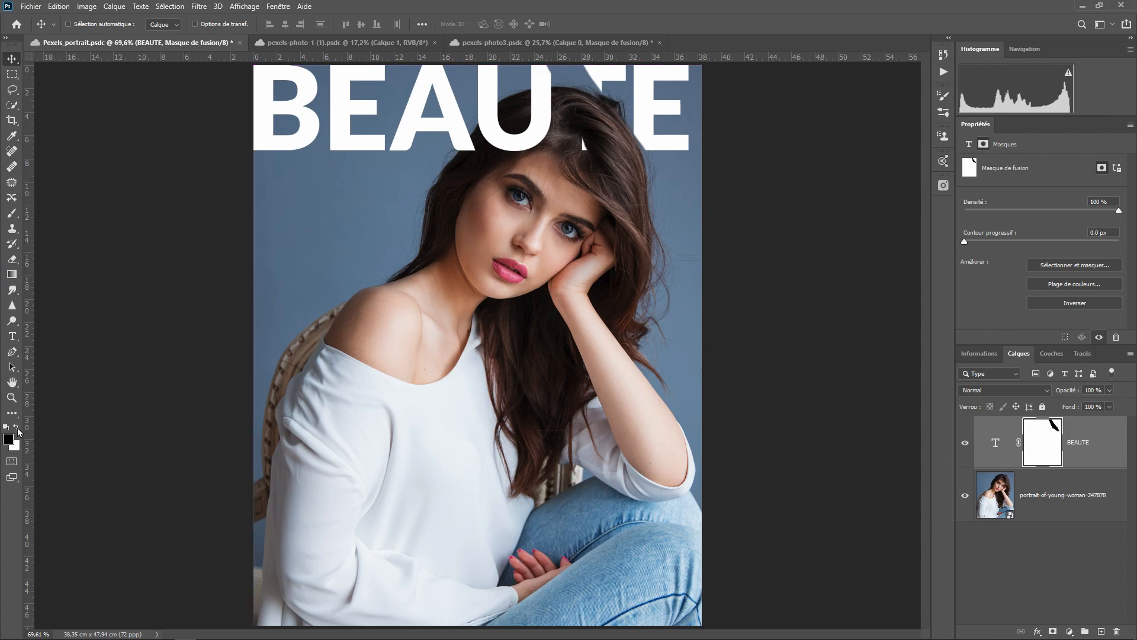
{"action": "left_click", "coordinate": [17, 427]}
{"action": "left_click", "coordinate": [12, 214]}
{"action": "mouse_move", "coordinate": [564, 96]}
{"action": "left_mouse_down"}
{"action": "mouse_move", "coordinate": [604, 89]}
{"action": "mouse_move", "coordinate": [601, 135]}
{"action": "mouse_move", "coordinate": [564, 148]}
{"action": "mouse_move", "coordinate": [573, 79]}
{"action": "mouse_move", "coordinate": [603, 100]}
{"action": "mouse_move", "coordinate": [567, 128]}
{"action": "left_mouse_up"}
{"action": "key", "text": "v"}
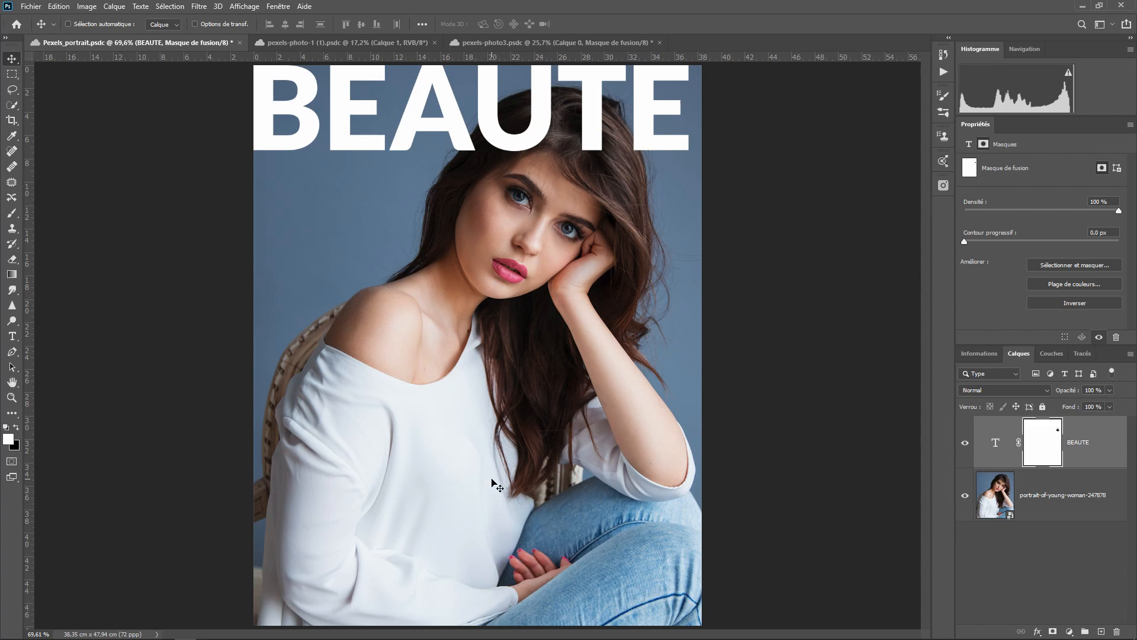
Save the document with the portrait layer active, and marquee-select the full-width lower area of the image from just below the shoulders.
{"action": "left_click", "coordinate": [1052, 513]}
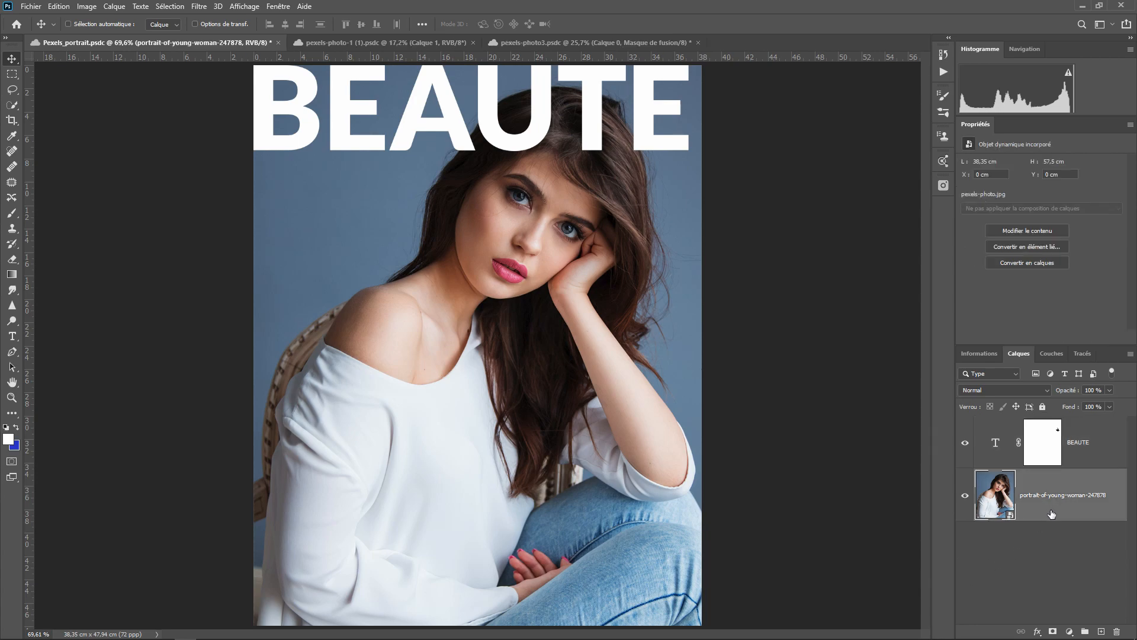
{"action": "key", "text": "ctrl+s"}
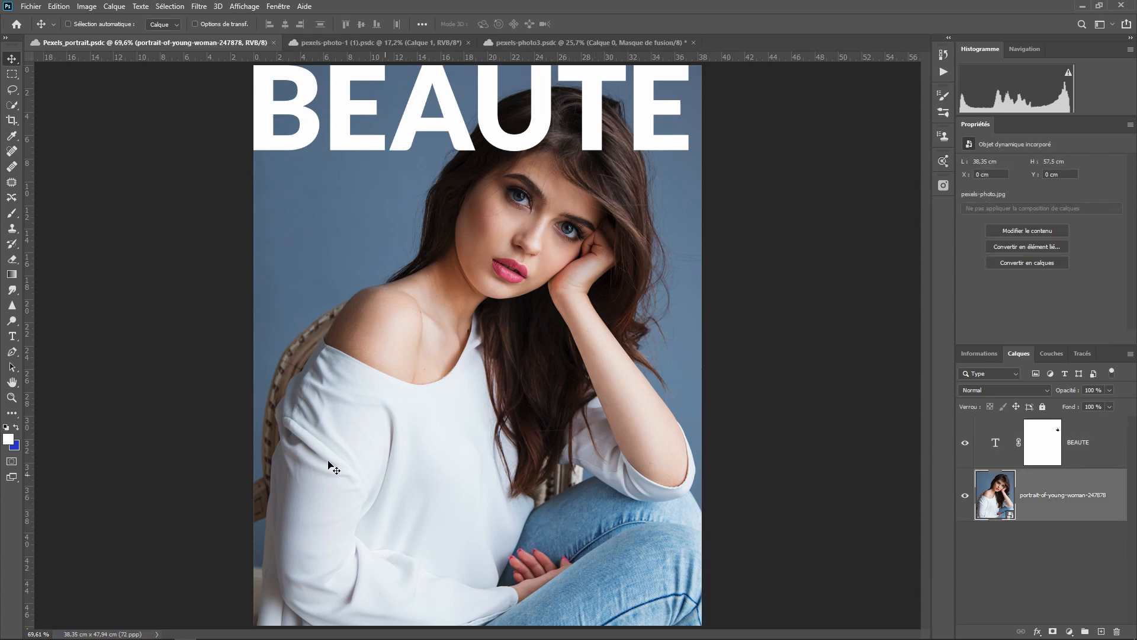
{"action": "left_click", "coordinate": [12, 75]}
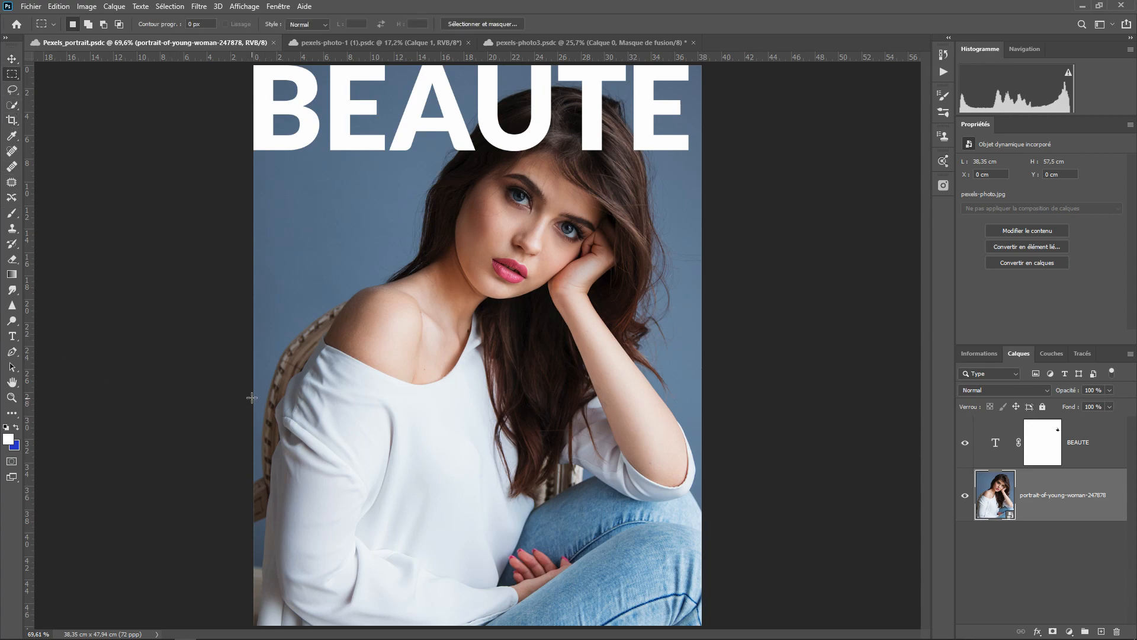
{"action": "left_click_drag", "start_coordinate": [260, 398], "coordinate": [769, 628]}
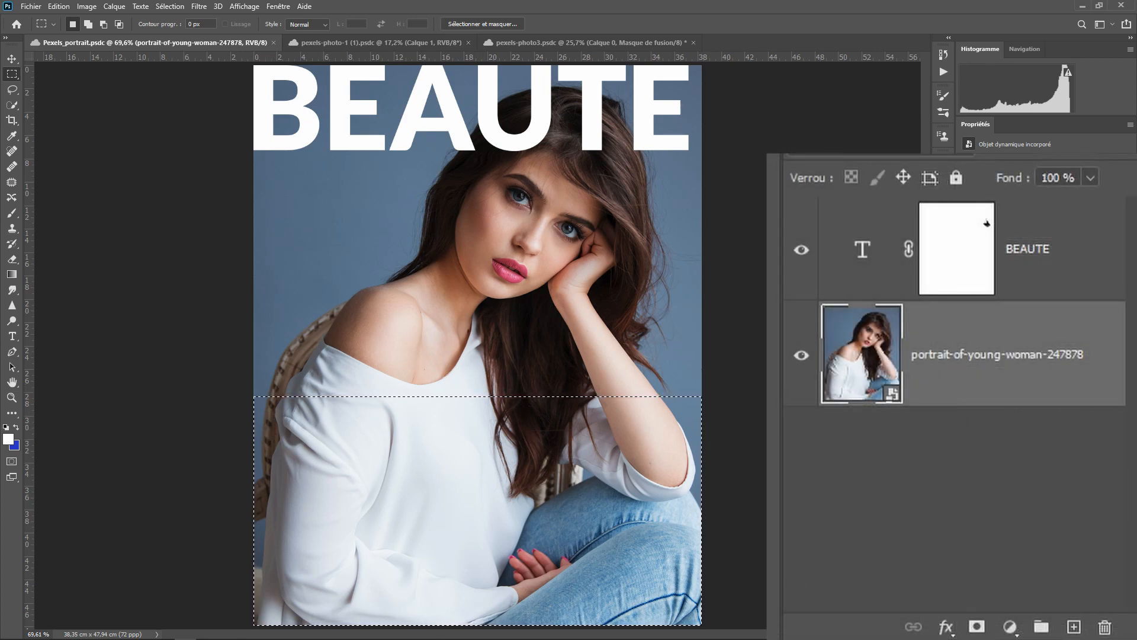
Add a mask that hides the selected lower area of the portrait, and paint white along its edge to reveal the sweater and elbow.
{"action": "left_click", "coordinate": [977, 626]}
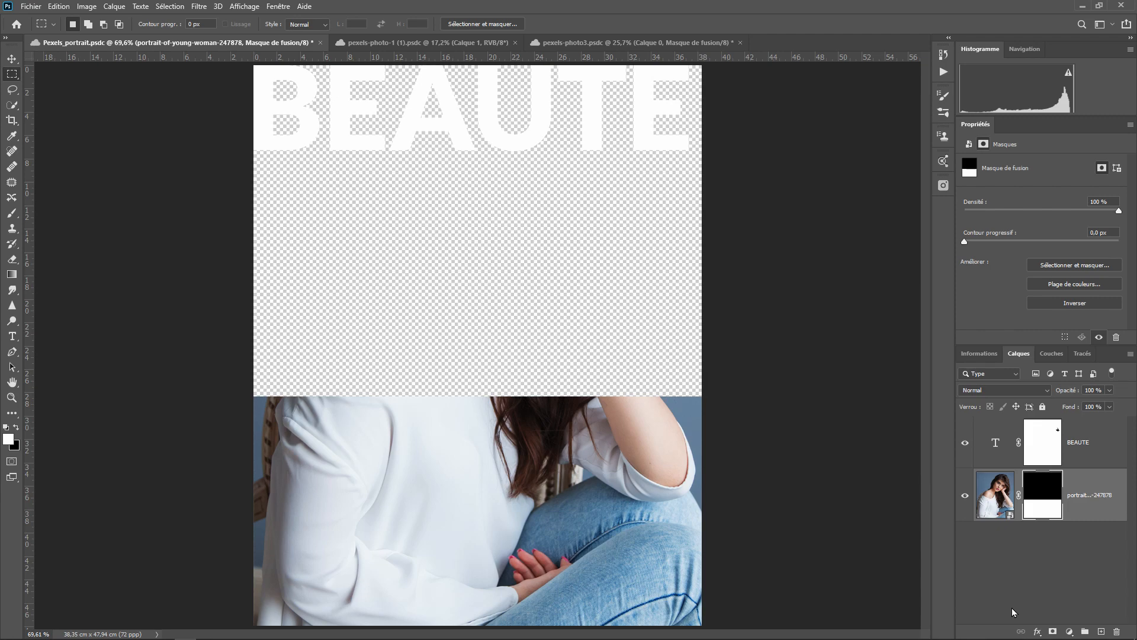
{"action": "key", "text": "ctrl+z"}
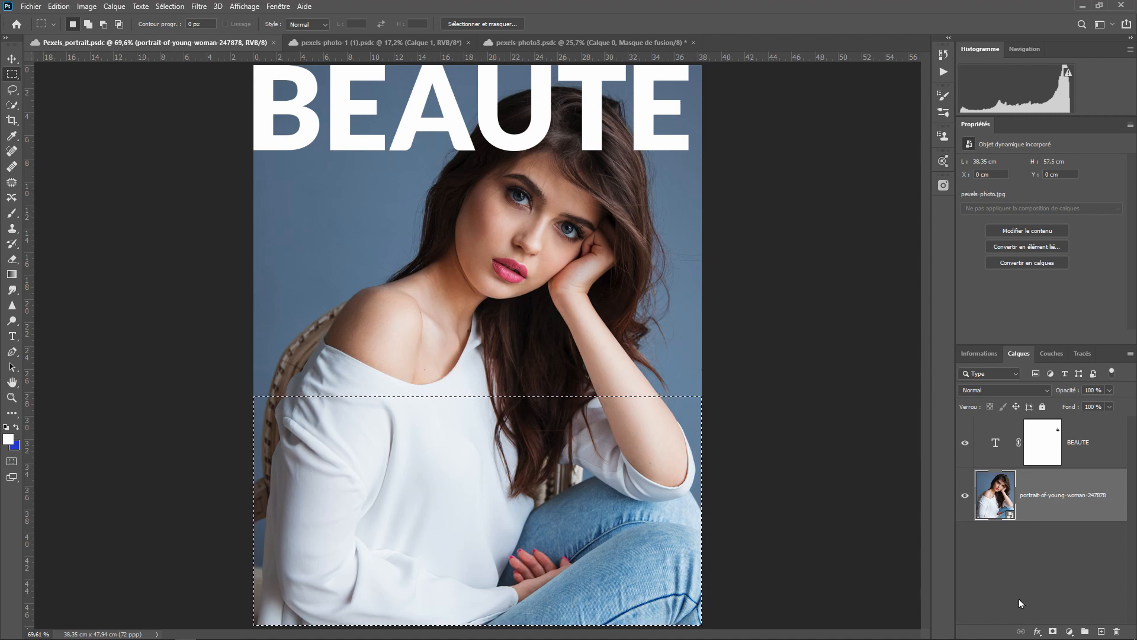
{"action": "left_click", "coordinate": [1052, 632], "text": "alt"}
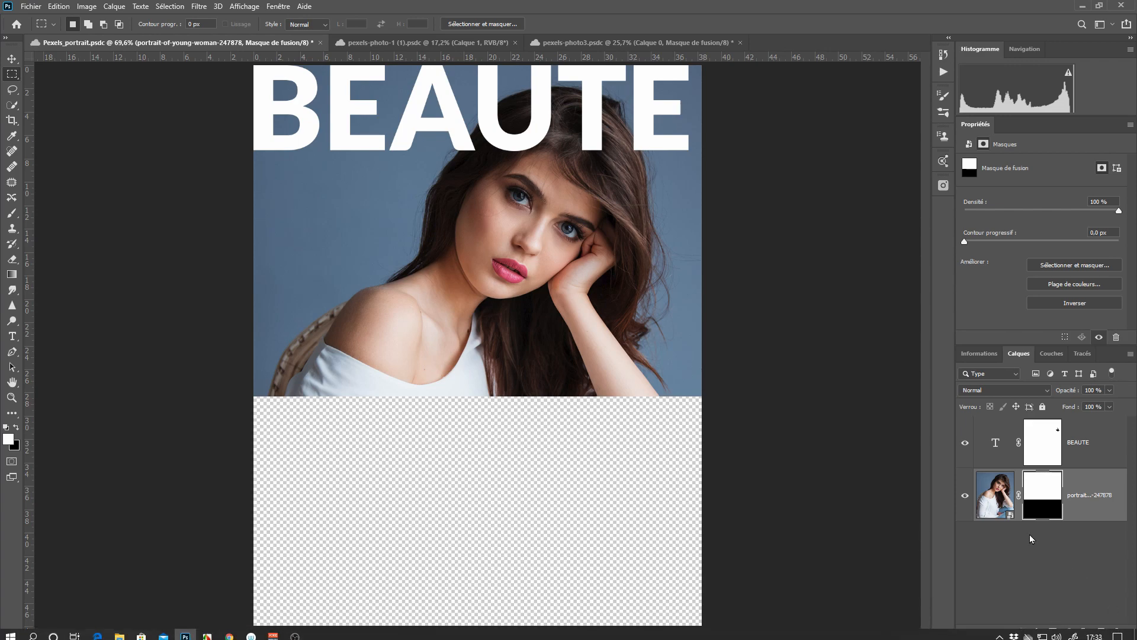
{"action": "left_click", "coordinate": [12, 213]}
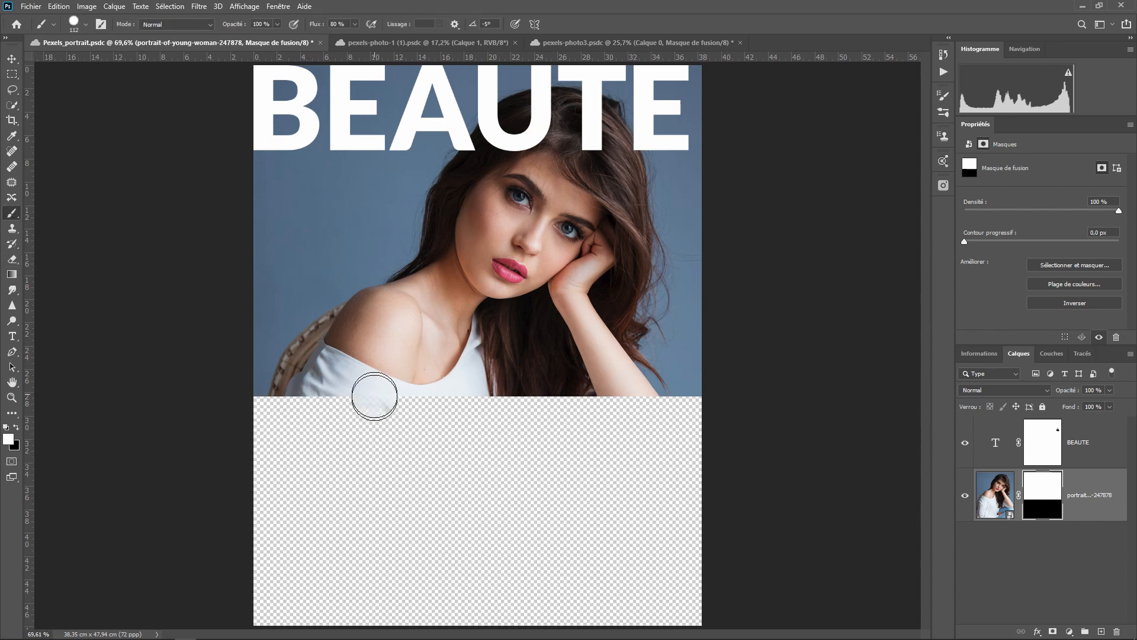
{"action": "mouse_move", "coordinate": [375, 397]}
{"action": "left_mouse_down"}
{"action": "mouse_move", "coordinate": [361, 416]}
{"action": "mouse_move", "coordinate": [329, 414]}
{"action": "mouse_move", "coordinate": [323, 400]}
{"action": "mouse_move", "coordinate": [305, 415]}
{"action": "mouse_move", "coordinate": [460, 411]}
{"action": "mouse_move", "coordinate": [516, 373]}
{"action": "mouse_move", "coordinate": [519, 419]}
{"action": "mouse_move", "coordinate": [533, 407]}
{"action": "mouse_move", "coordinate": [581, 414]}
{"action": "mouse_move", "coordinate": [616, 391]}
{"action": "mouse_move", "coordinate": [641, 409]}
{"action": "left_mouse_up"}
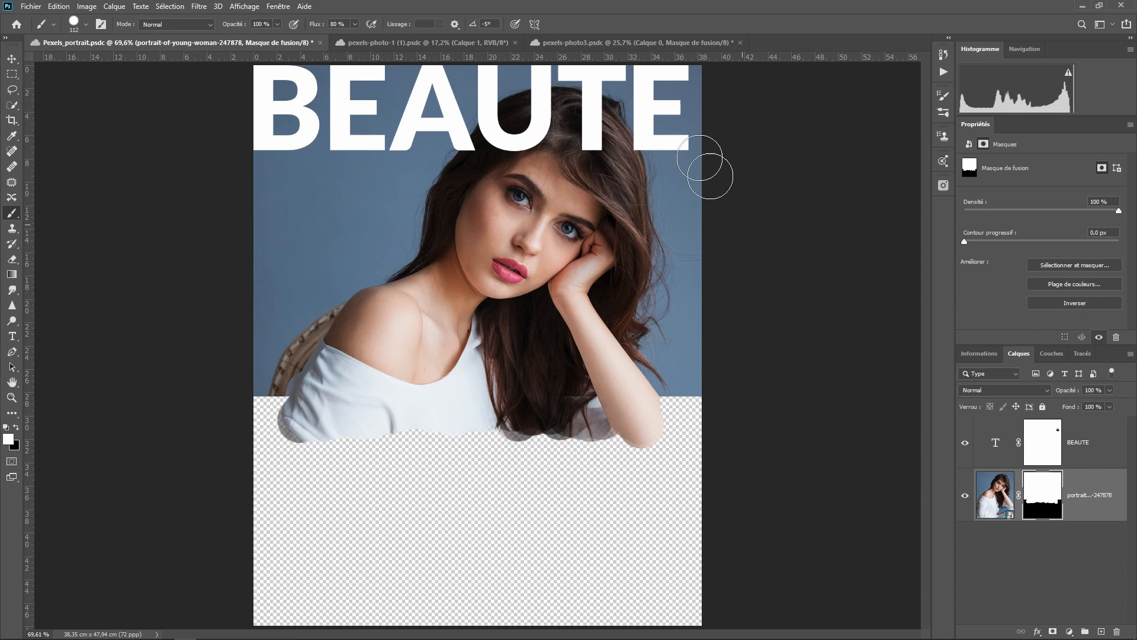
Switch to the pexels-photo-1 (1).psdc document, hide the woman's photo layer and copy the entire striped wood image of Calque 1.
{"action": "left_click", "coordinate": [412, 44]}
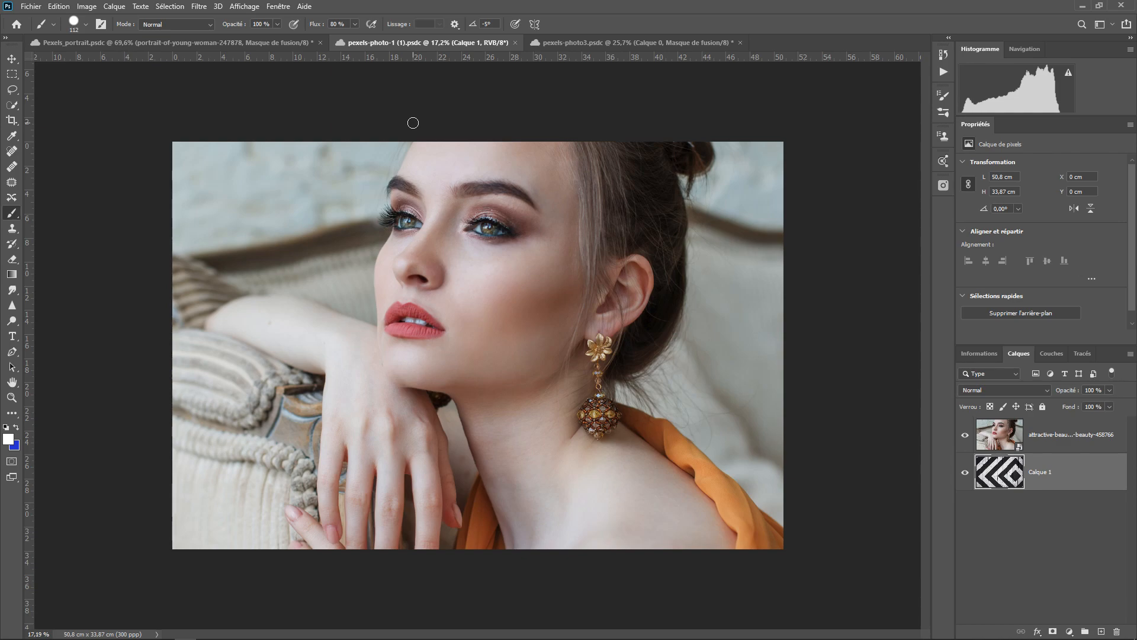
{"action": "left_click", "coordinate": [965, 435]}
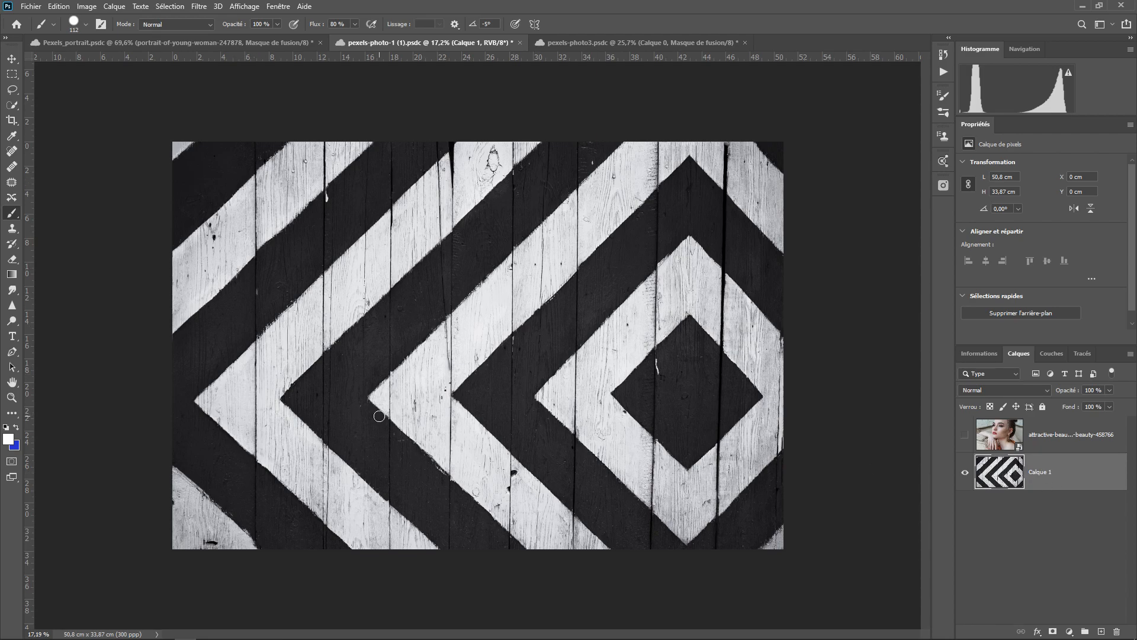
{"action": "key", "text": "ctrl+a"}
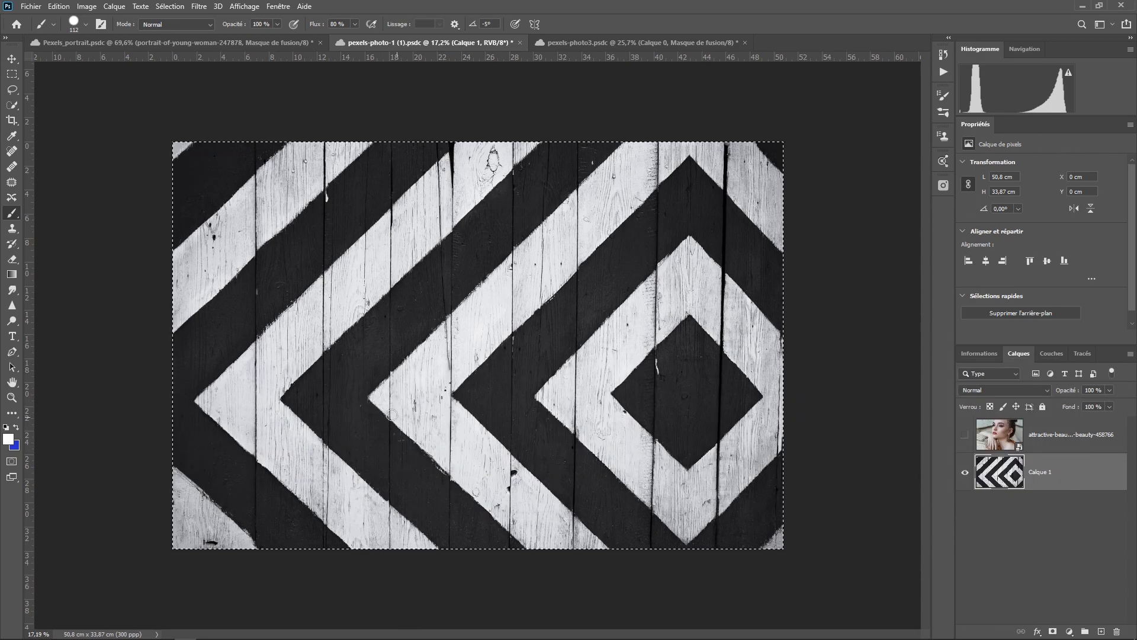
Select and show the woman's photo layer, hide Calque 1, and clear the selection.
{"action": "left_click", "coordinate": [1069, 441]}
{"action": "left_click", "coordinate": [965, 435]}
{"action": "left_click", "coordinate": [965, 472]}
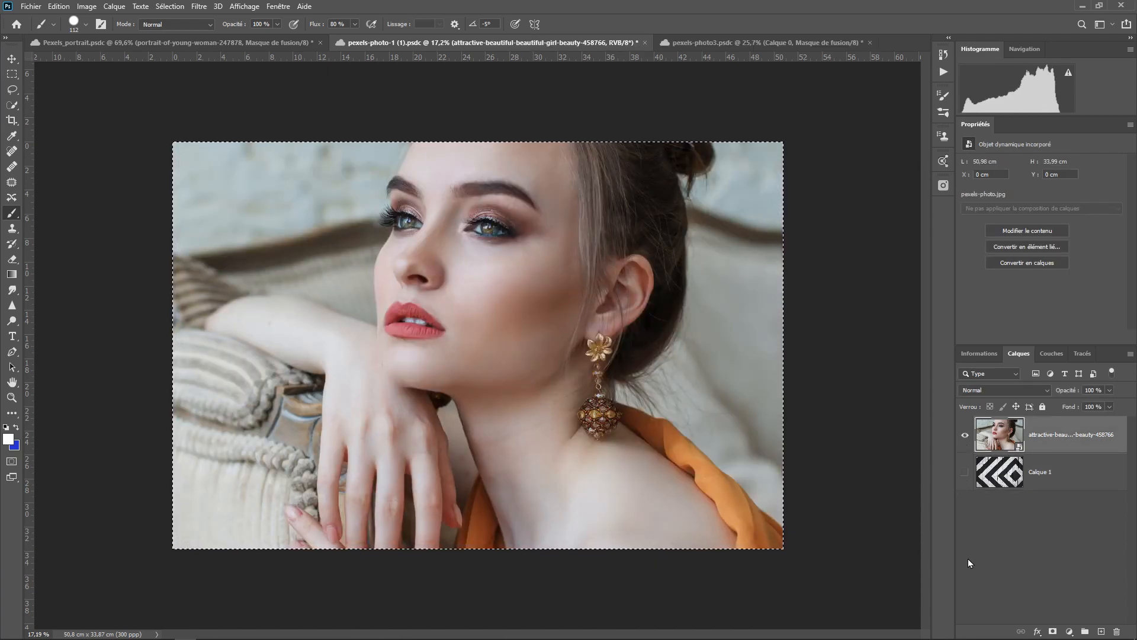
{"action": "key", "text": "ctrl+d"}
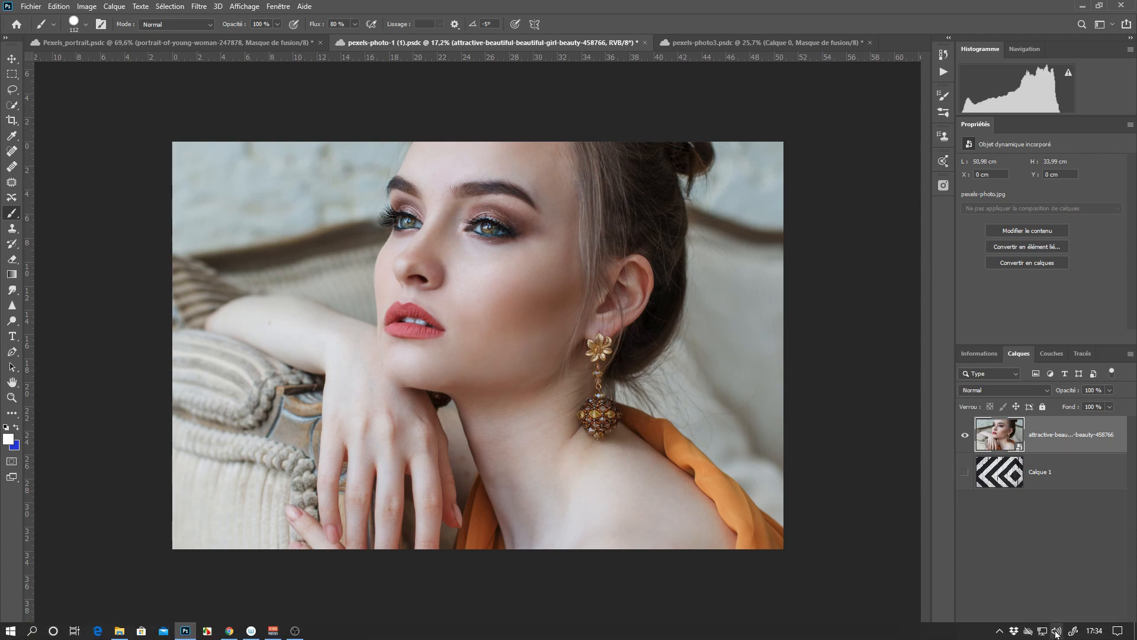
Add a layer mask to the woman's photo layer, paste the striped wood image into the mask, and clear the selection.
{"action": "left_click", "coordinate": [1052, 632]}
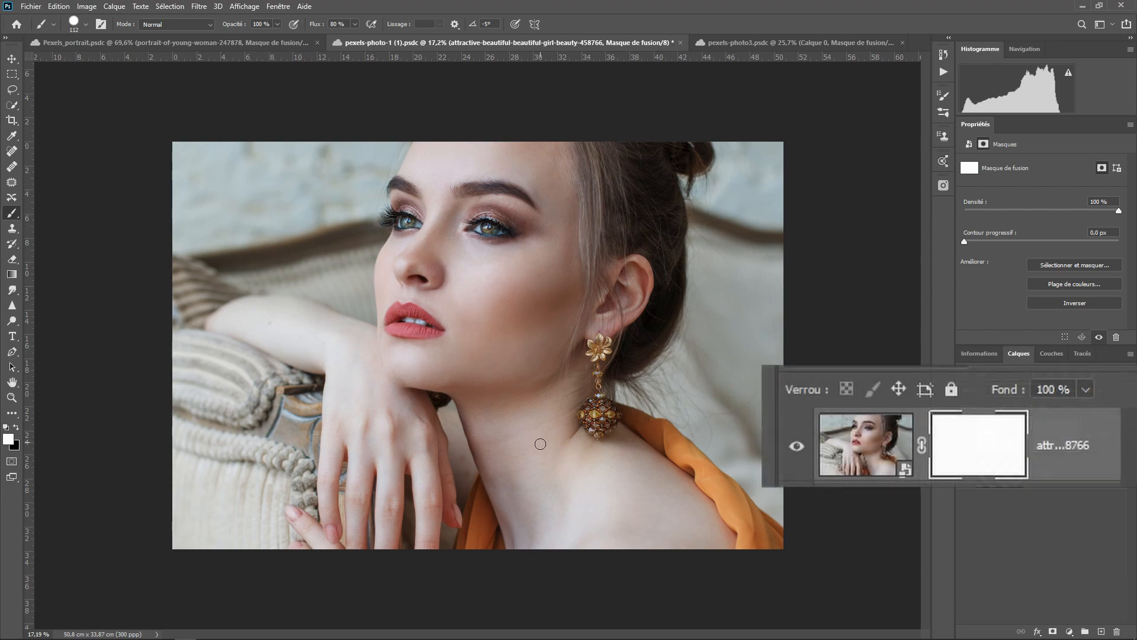
{"action": "left_click", "coordinate": [981, 450], "text": "alt"}
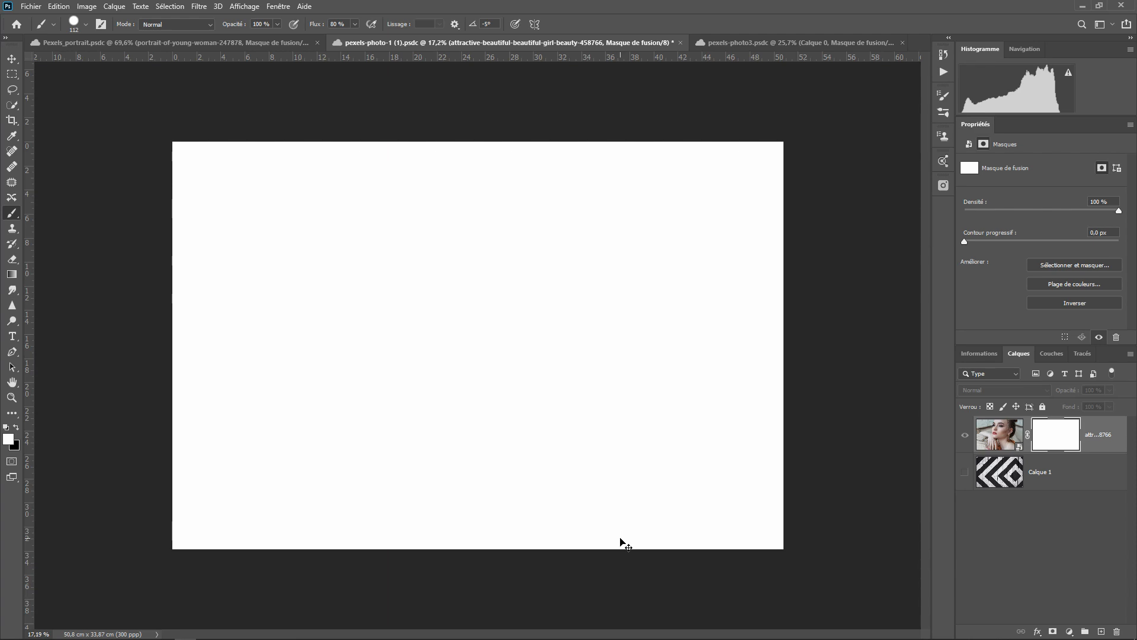
{"action": "key", "text": "ctrl+v"}
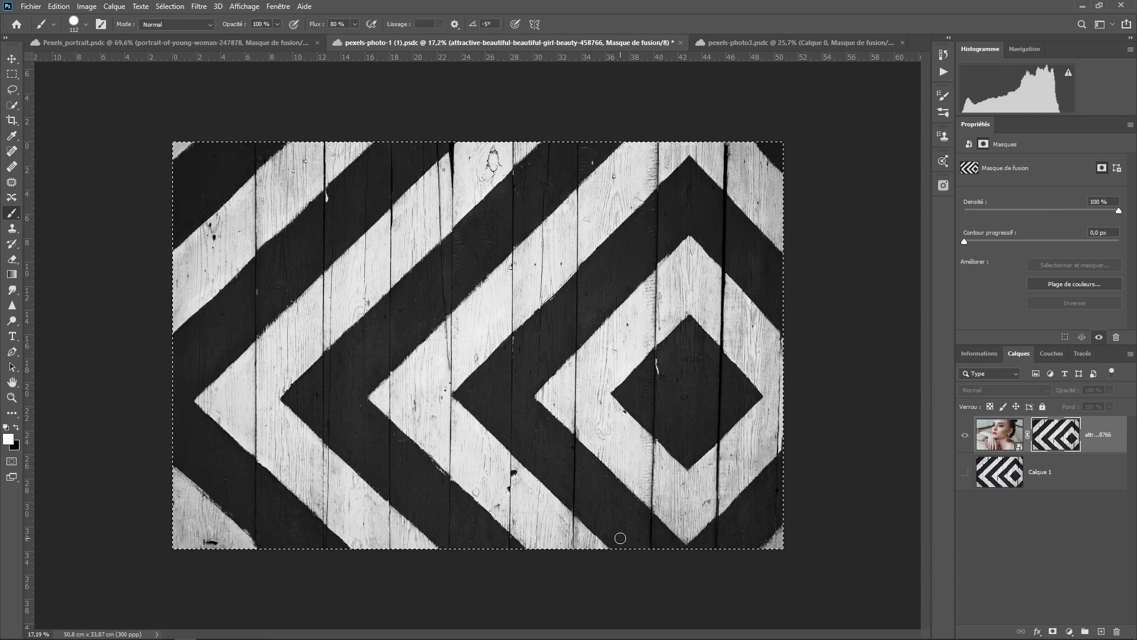
{"action": "key", "text": "ctrl+d"}
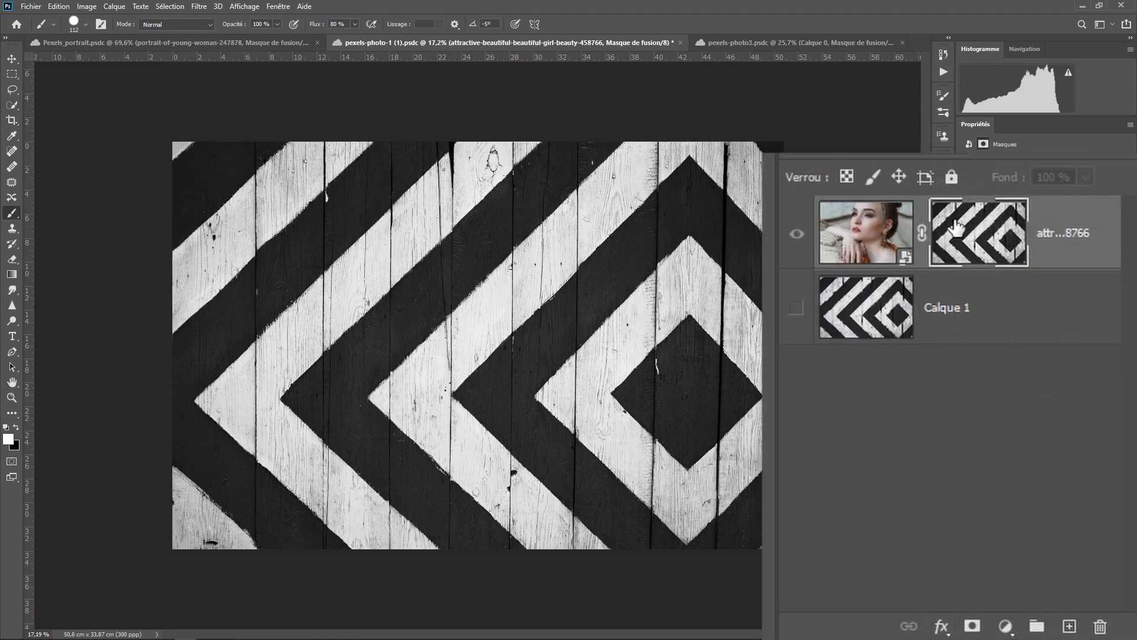
Leave the mask view by showing Calque 1 beneath the masked photo, and delete Calque 1.
{"action": "left_click", "coordinate": [1024, 322]}
{"action": "left_click", "coordinate": [795, 309]}
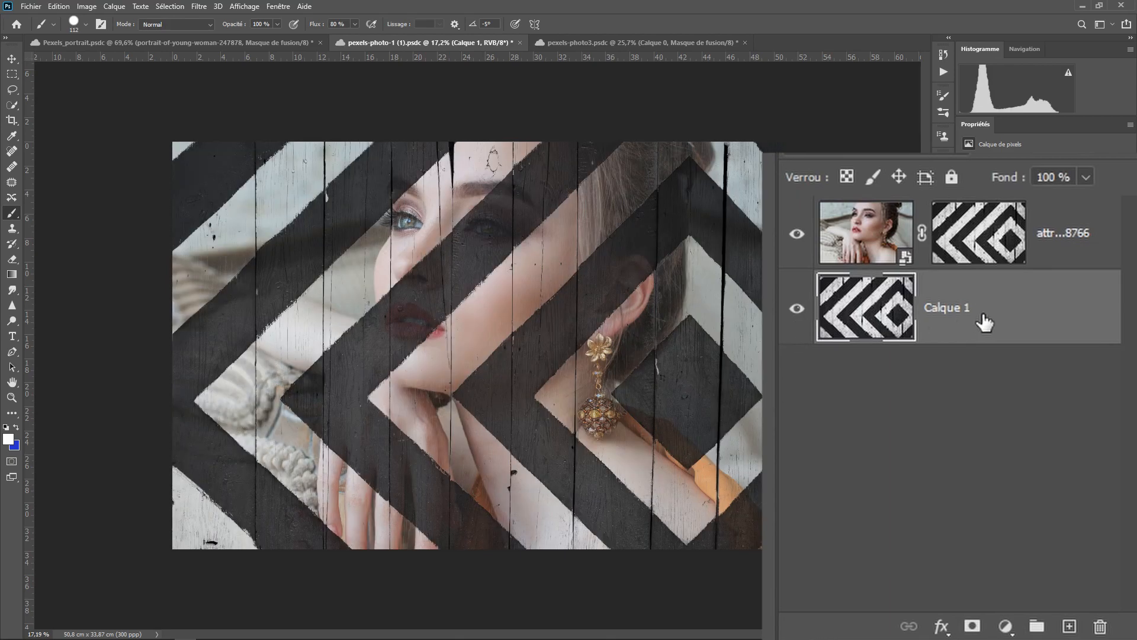
{"action": "left_click_drag", "start_coordinate": [985, 323], "coordinate": [1120, 616]}
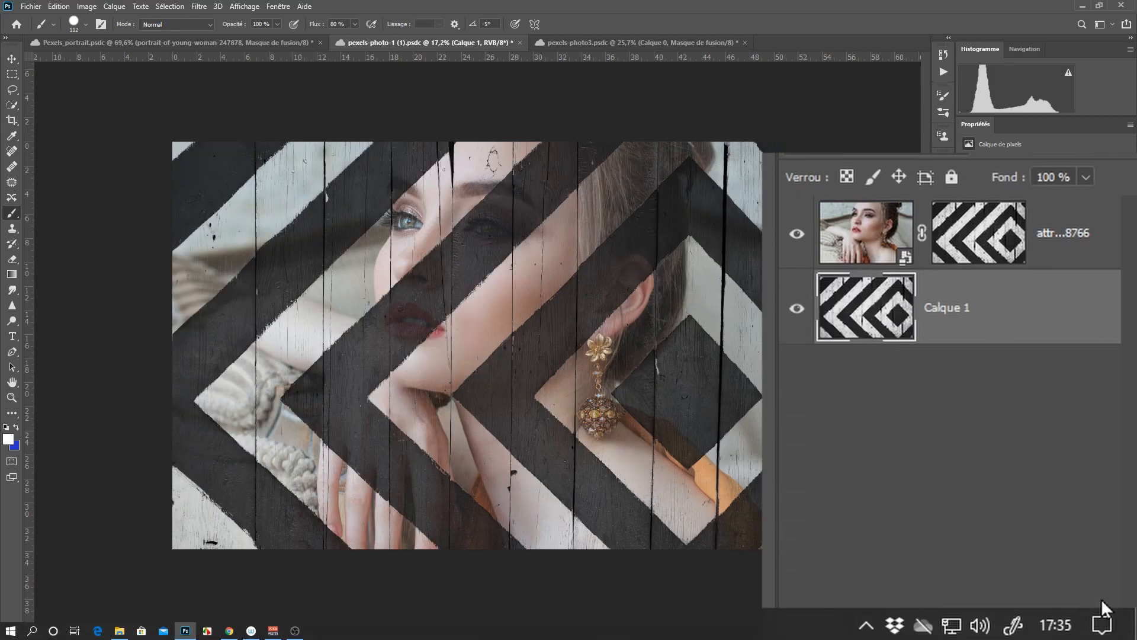
{"action": "left_click_drag", "start_coordinate": [1001, 327], "coordinate": [1099, 626]}
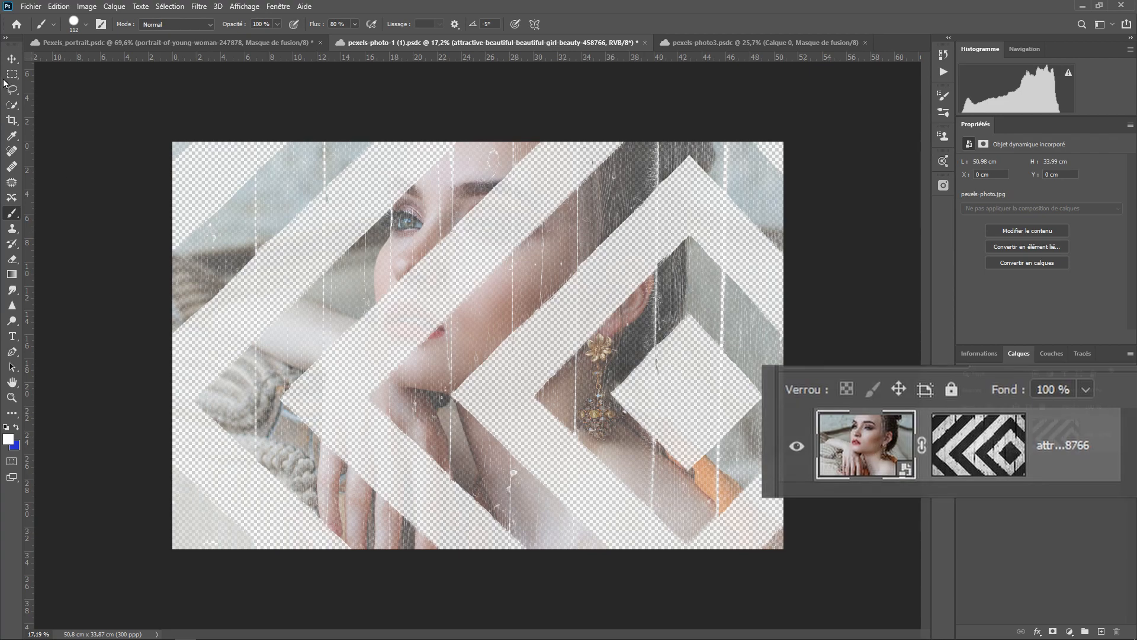
Move the photo together with its linked mask, and undo the move.
{"action": "key", "text": "v"}
{"action": "left_click_drag", "start_coordinate": [378, 301], "coordinate": [456, 403]}
{"action": "key", "text": "ctrl+z"}
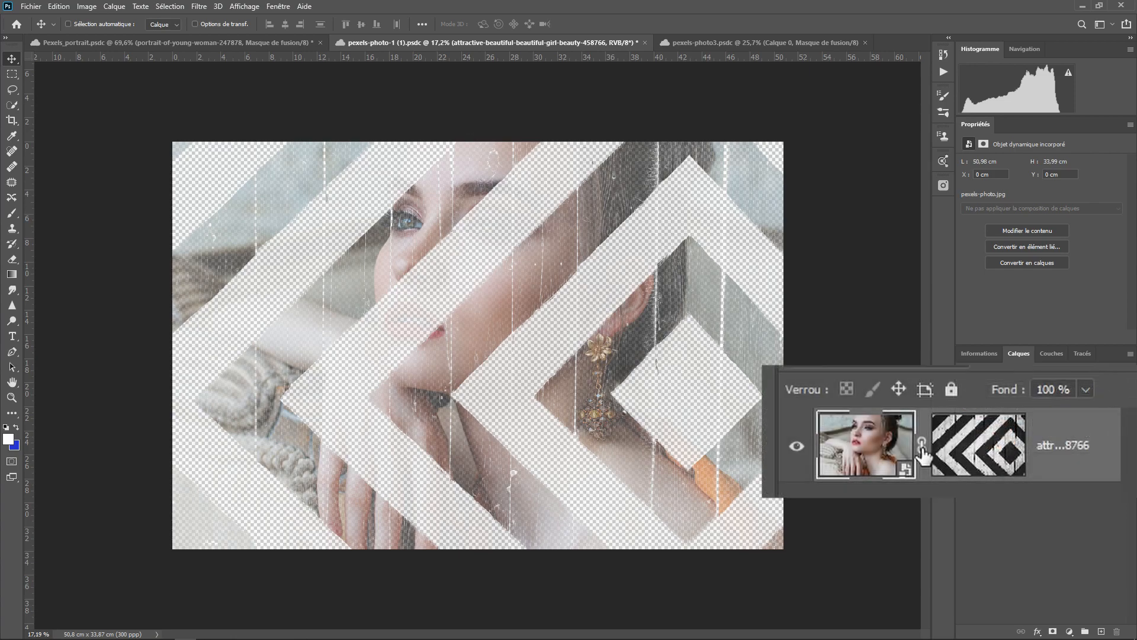
Unlink the mask from the photo and shift only the photo to an X position of -0,17 cm.
{"action": "left_click", "coordinate": [922, 443]}
{"action": "mouse_move", "coordinate": [349, 295]}
{"action": "left_mouse_down"}
{"action": "mouse_move", "coordinate": [295, 266]}
{"action": "mouse_move", "coordinate": [285, 290]}
{"action": "mouse_move", "coordinate": [287, 332]}
{"action": "mouse_move", "coordinate": [341, 387]}
{"action": "mouse_move", "coordinate": [538, 394]}
{"action": "mouse_move", "coordinate": [609, 382]}
{"action": "mouse_move", "coordinate": [618, 368]}
{"action": "mouse_move", "coordinate": [622, 311]}
{"action": "mouse_move", "coordinate": [565, 292]}
{"action": "mouse_move", "coordinate": [348, 294]}
{"action": "left_mouse_up"}
{"action": "left_click", "coordinate": [1027, 438]}
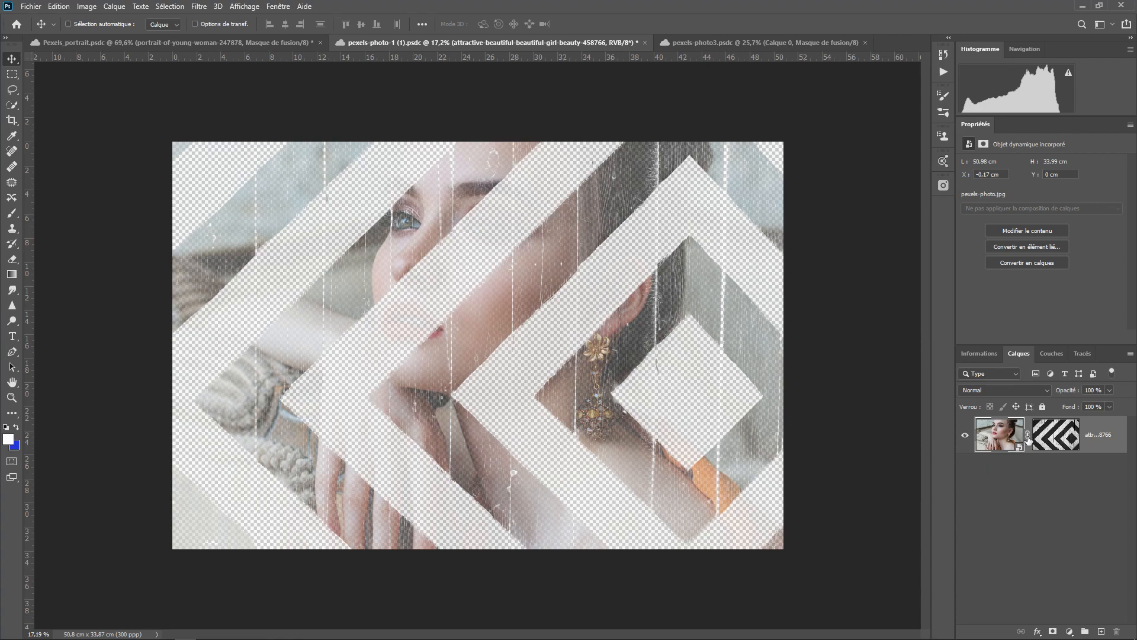
Shift the striped mask slightly on its own, independently of the photo, and toggle the link between photo and mask.
{"action": "left_click", "coordinate": [1055, 439]}
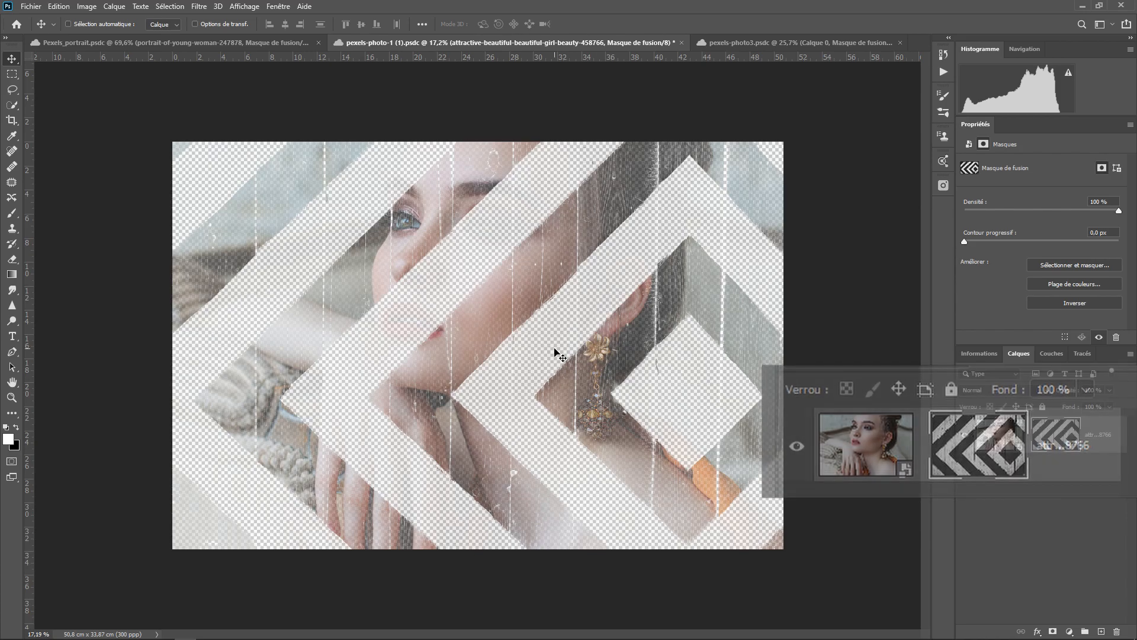
{"action": "mouse_move", "coordinate": [556, 351]}
{"action": "left_mouse_down"}
{"action": "mouse_move", "coordinate": [604, 429]}
{"action": "mouse_move", "coordinate": [600, 459]}
{"action": "mouse_move", "coordinate": [551, 460]}
{"action": "mouse_move", "coordinate": [531, 419]}
{"action": "mouse_move", "coordinate": [553, 351]}
{"action": "left_mouse_up"}
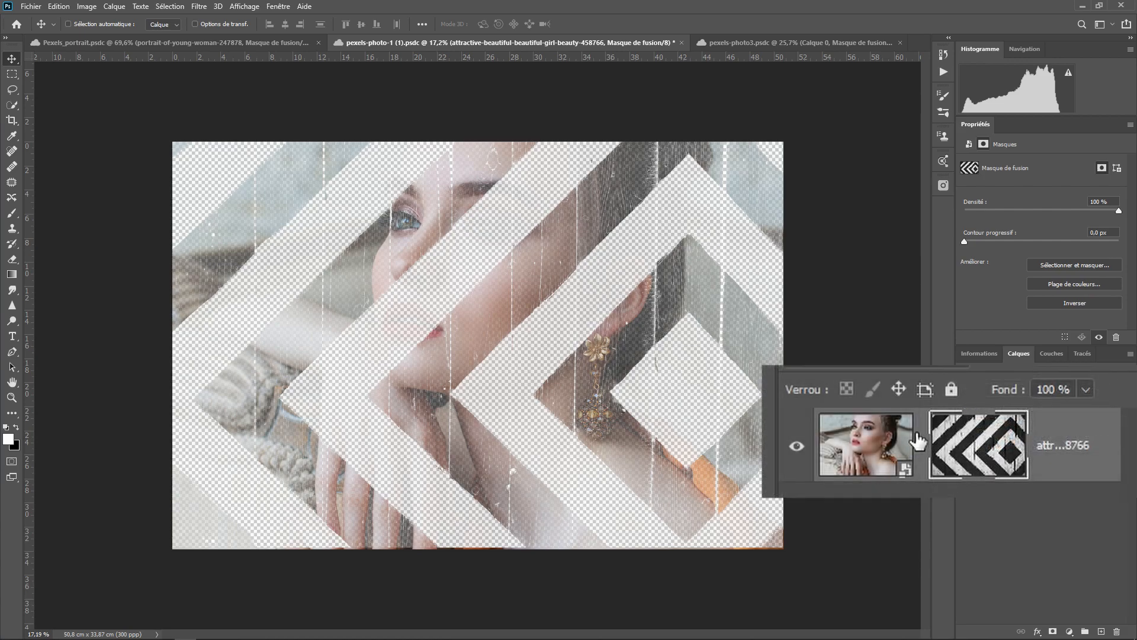
{"action": "left_click", "coordinate": [923, 448]}
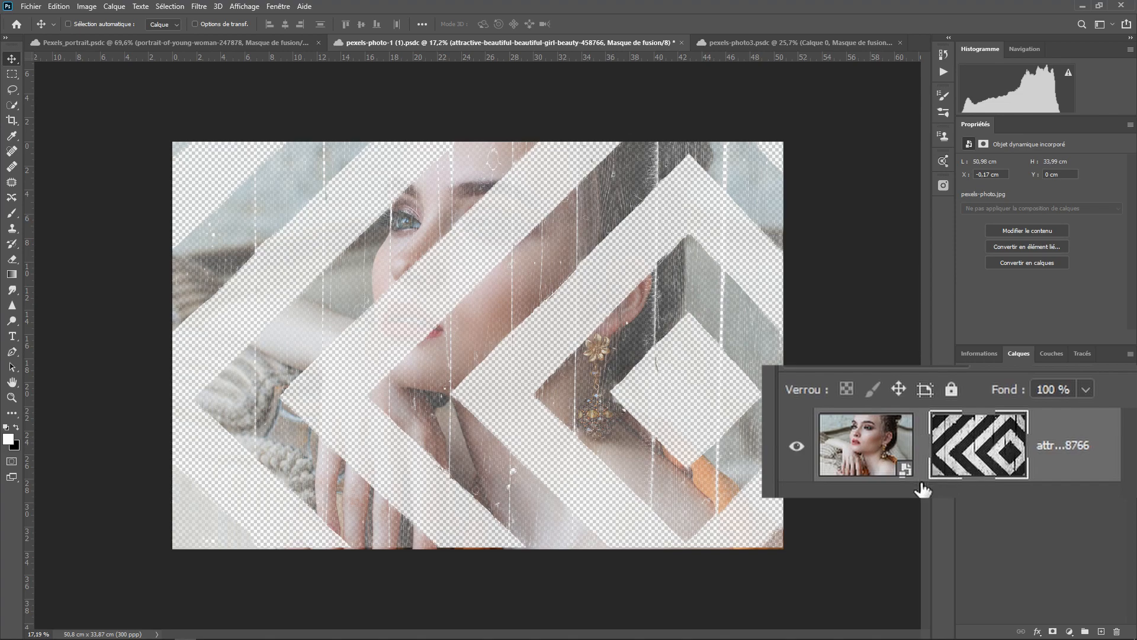
{"action": "left_click", "coordinate": [922, 445]}
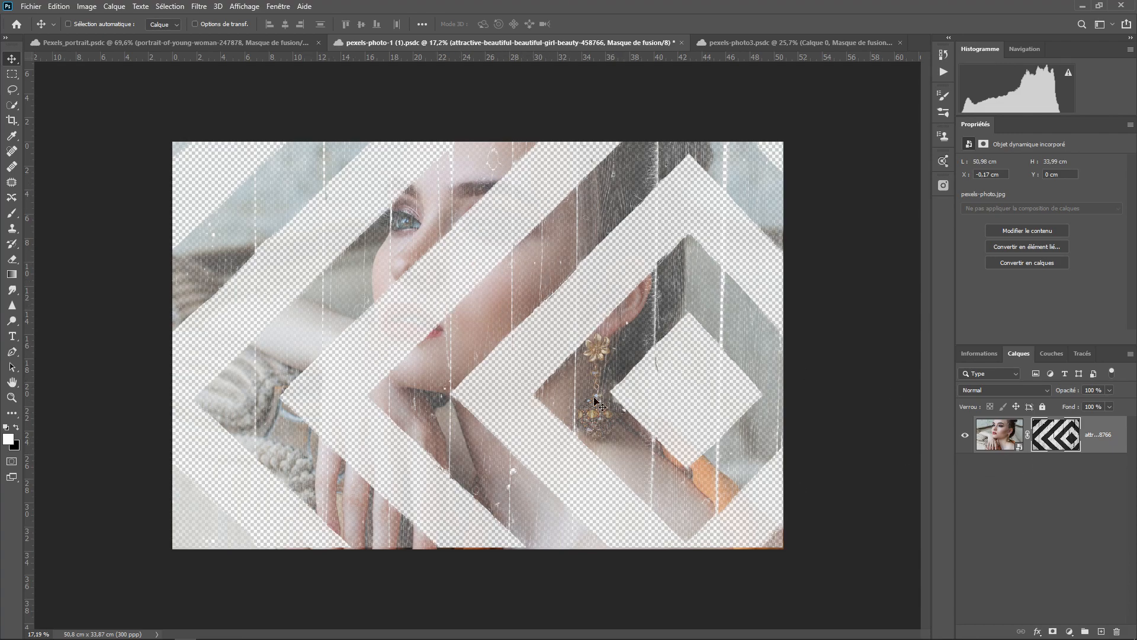
Paint white with the Brush on the photo layer's striped mask to reveal the woman's masked eye and eyebrow.
{"action": "left_click", "coordinate": [1060, 437]}
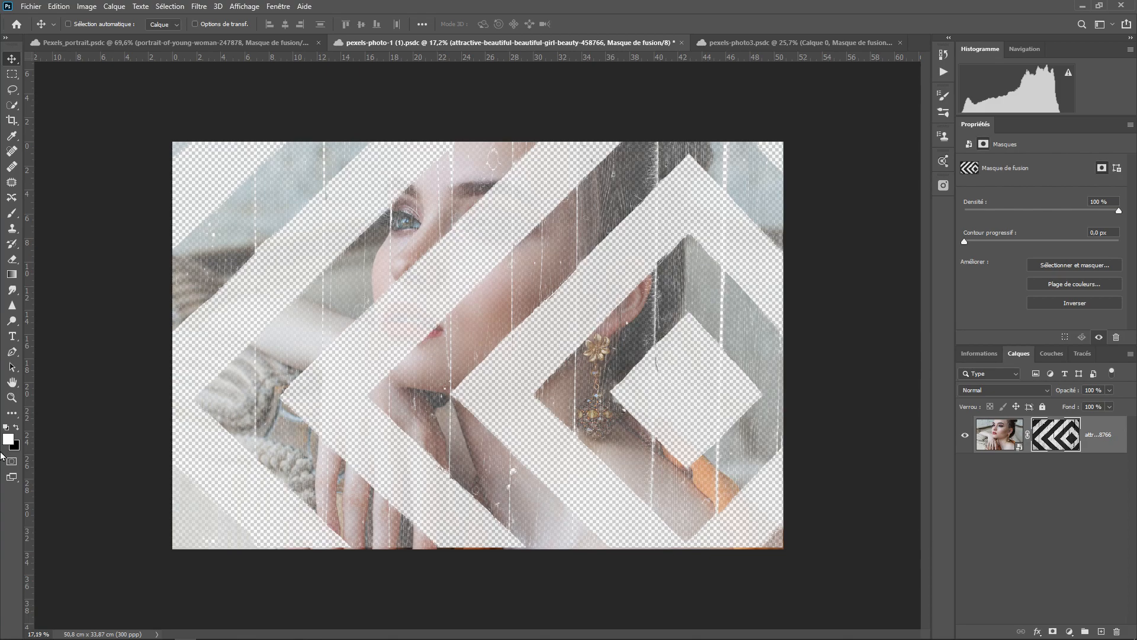
{"action": "left_click", "coordinate": [13, 214]}
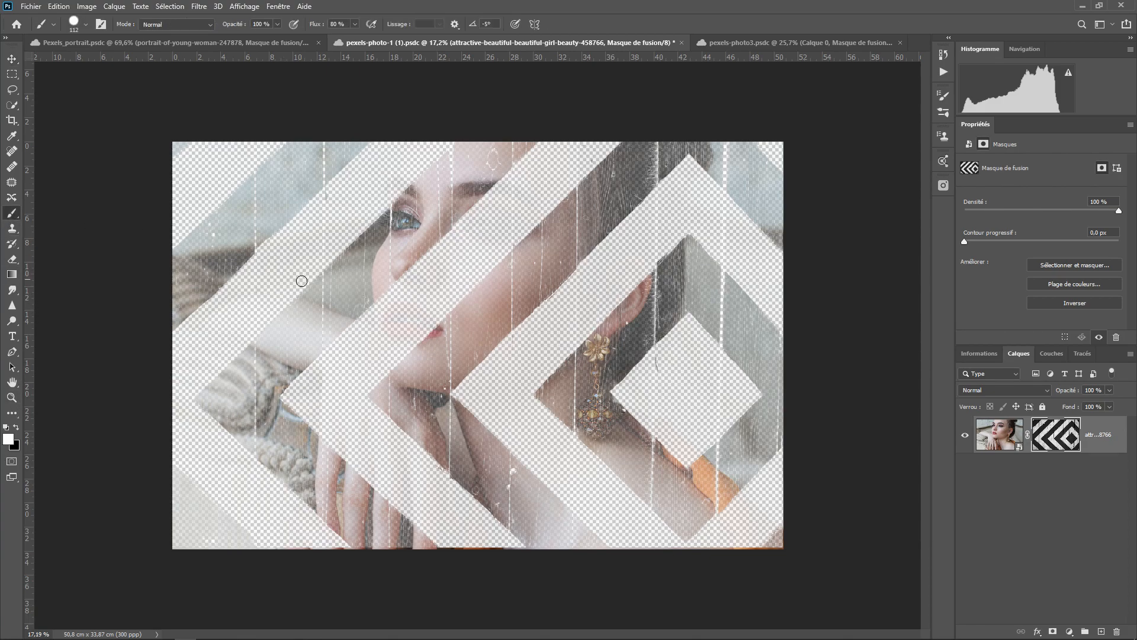
{"action": "mouse_move", "coordinate": [472, 222]}
{"action": "left_mouse_down"}
{"action": "mouse_move", "coordinate": [492, 223]}
{"action": "mouse_move", "coordinate": [467, 219]}
{"action": "mouse_move", "coordinate": [471, 208]}
{"action": "mouse_move", "coordinate": [518, 203]}
{"action": "mouse_move", "coordinate": [531, 217]}
{"action": "mouse_move", "coordinate": [484, 213]}
{"action": "mouse_move", "coordinate": [457, 227]}
{"action": "mouse_move", "coordinate": [517, 228]}
{"action": "left_mouse_up"}
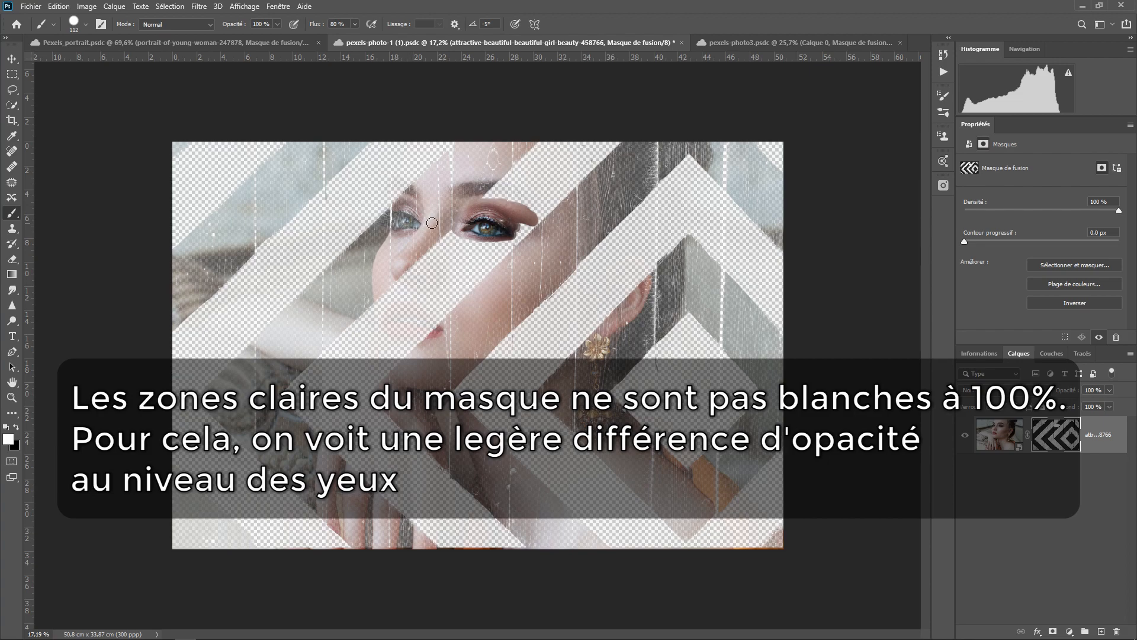
Continue painting white on the striped mask around both eyes and eyebrows to fully reveal that band of the woman's face.
{"action": "mouse_move", "coordinate": [492, 223]}
{"action": "left_mouse_down"}
{"action": "mouse_move", "coordinate": [532, 223]}
{"action": "mouse_move", "coordinate": [497, 234]}
{"action": "mouse_move", "coordinate": [524, 238]}
{"action": "mouse_move", "coordinate": [500, 238]}
{"action": "left_mouse_up"}
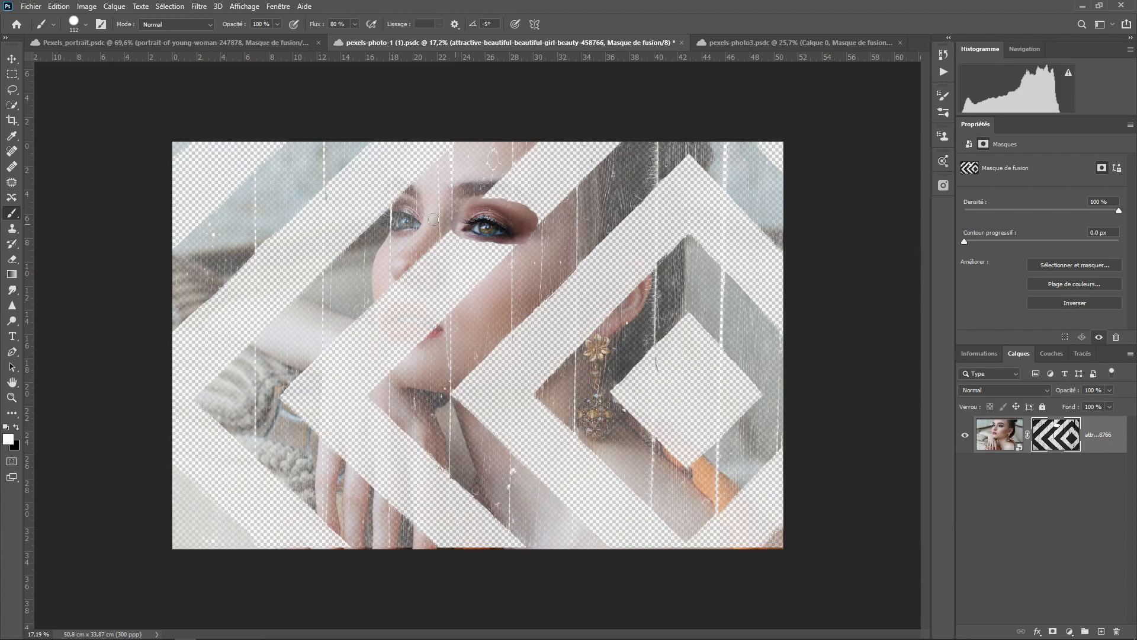
{"action": "mouse_move", "coordinate": [433, 220]}
{"action": "left_mouse_down"}
{"action": "mouse_move", "coordinate": [463, 219]}
{"action": "mouse_move", "coordinate": [446, 203]}
{"action": "mouse_move", "coordinate": [468, 204]}
{"action": "mouse_move", "coordinate": [412, 204]}
{"action": "mouse_move", "coordinate": [398, 200]}
{"action": "mouse_move", "coordinate": [418, 195]}
{"action": "mouse_move", "coordinate": [397, 189]}
{"action": "mouse_move", "coordinate": [412, 195]}
{"action": "mouse_move", "coordinate": [383, 217]}
{"action": "mouse_move", "coordinate": [447, 215]}
{"action": "mouse_move", "coordinate": [406, 223]}
{"action": "left_mouse_up"}
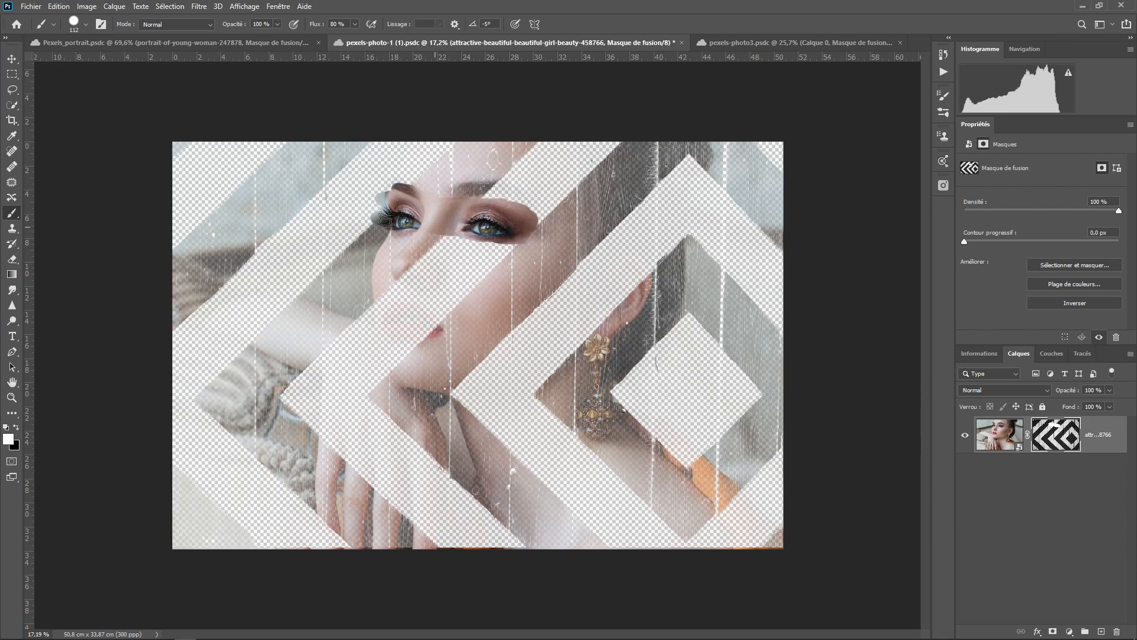
{"action": "mouse_move", "coordinate": [402, 187]}
{"action": "left_mouse_down"}
{"action": "mouse_move", "coordinate": [412, 181]}
{"action": "mouse_move", "coordinate": [392, 182]}
{"action": "mouse_move", "coordinate": [378, 218]}
{"action": "left_mouse_up"}
{"action": "mouse_move", "coordinate": [466, 232]}
{"action": "left_mouse_down"}
{"action": "mouse_move", "coordinate": [508, 196]}
{"action": "mouse_move", "coordinate": [443, 189]}
{"action": "mouse_move", "coordinate": [511, 186]}
{"action": "mouse_move", "coordinate": [559, 219]}
{"action": "mouse_move", "coordinate": [543, 228]}
{"action": "mouse_move", "coordinate": [569, 246]}
{"action": "left_mouse_up"}
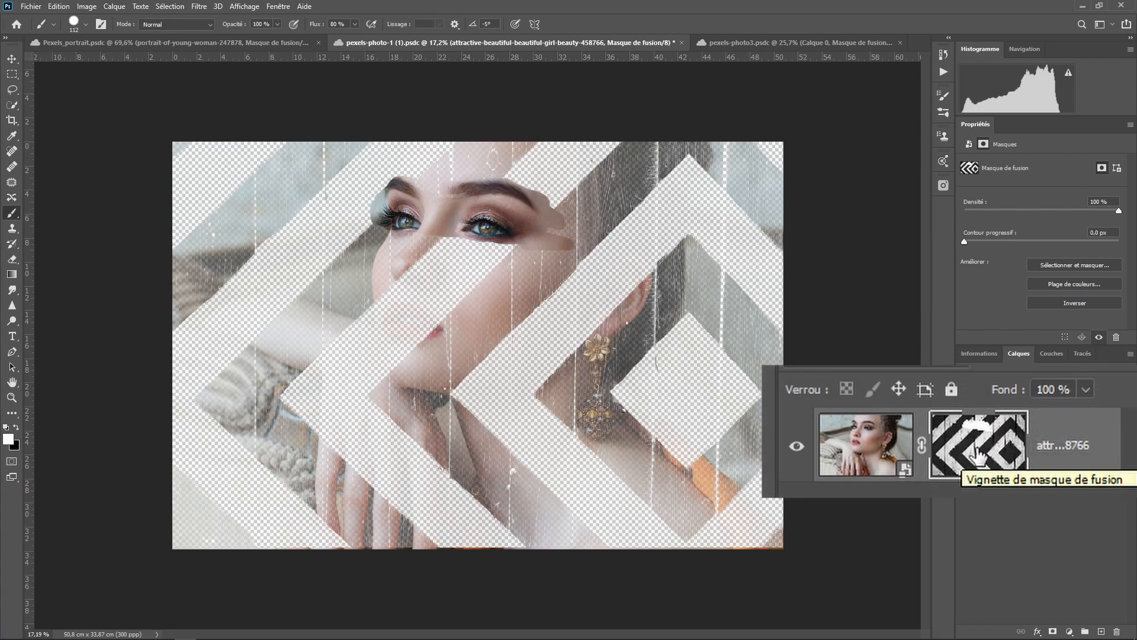
Invert the striped mask's colours and restore them, doing this twice to compare both versions.
{"action": "key", "text": "ctrl+i"}
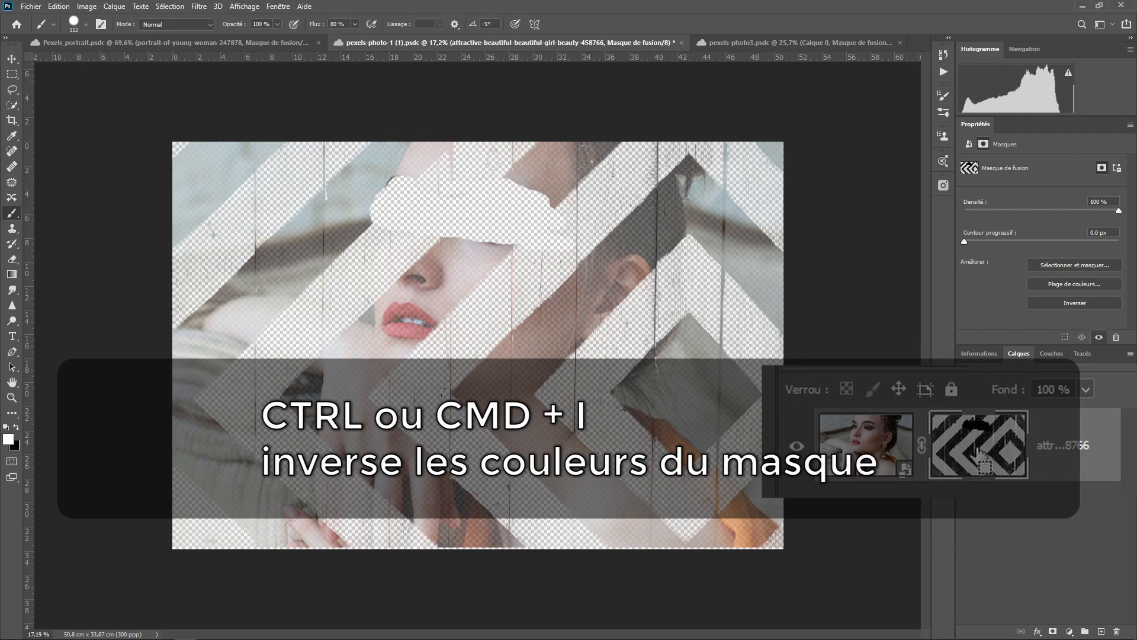
{"action": "key", "text": "ctrl+i"}
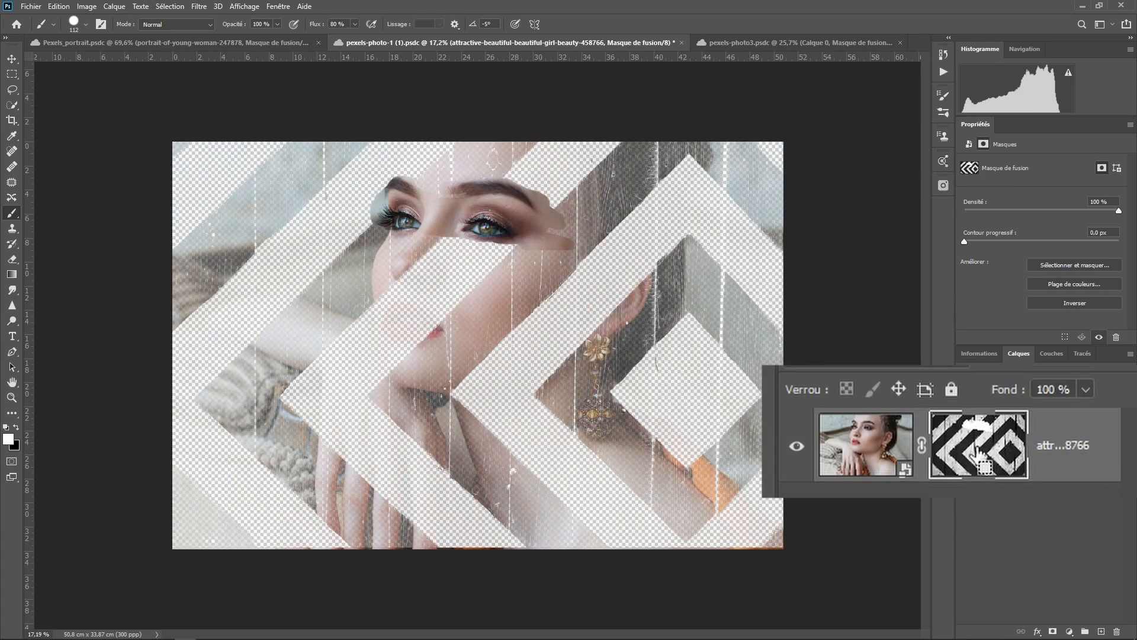
{"action": "key", "text": "ctrl+i"}
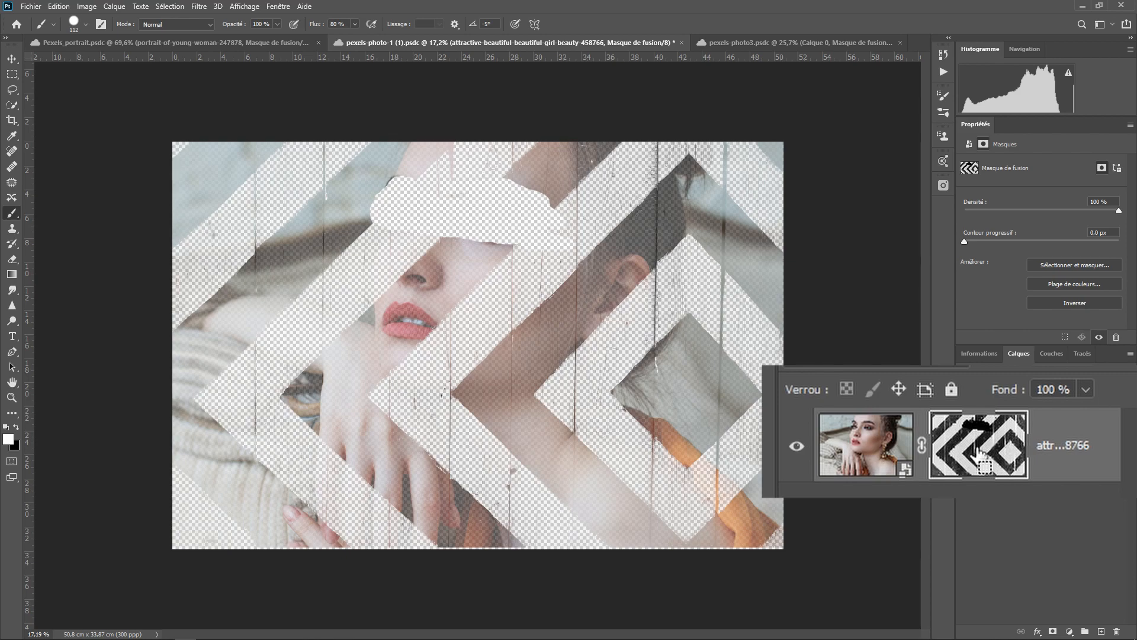
{"action": "key", "text": "ctrl+i"}
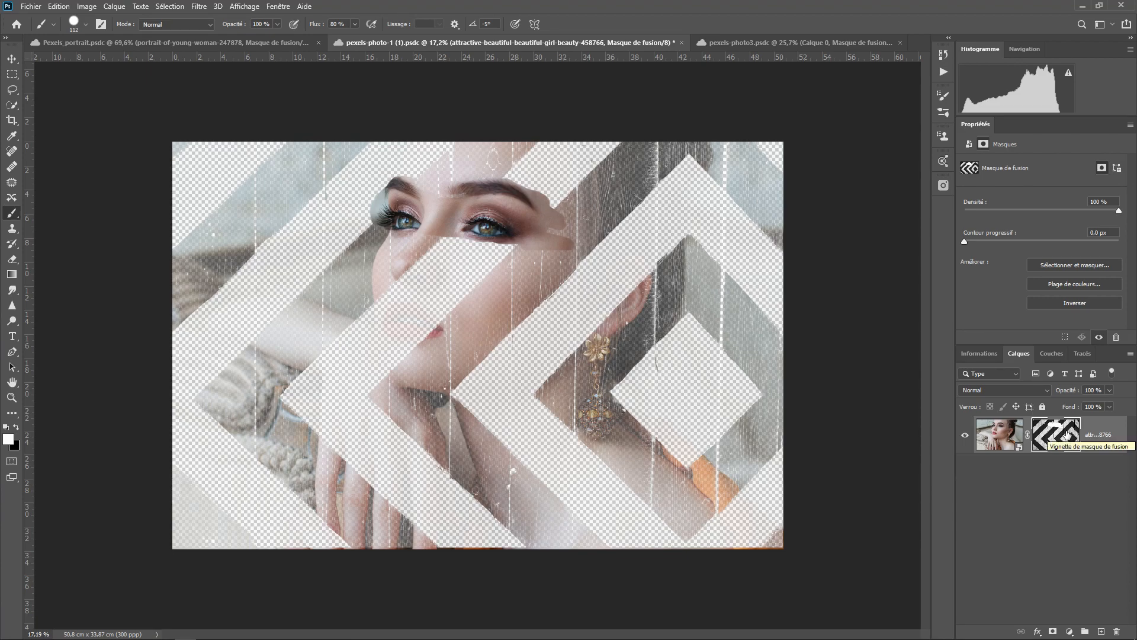
Group the masked photo layer, toggle the group open and closed, and leave it collapsed.
{"action": "key", "text": "ctrl+g"}
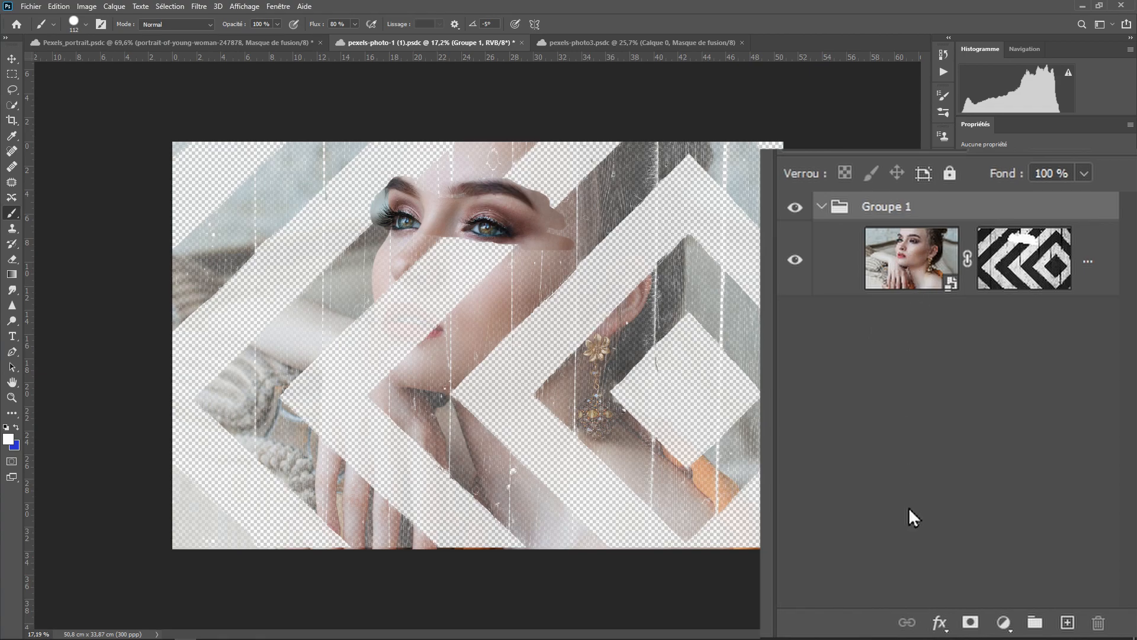
{"action": "left_click", "coordinate": [821, 208]}
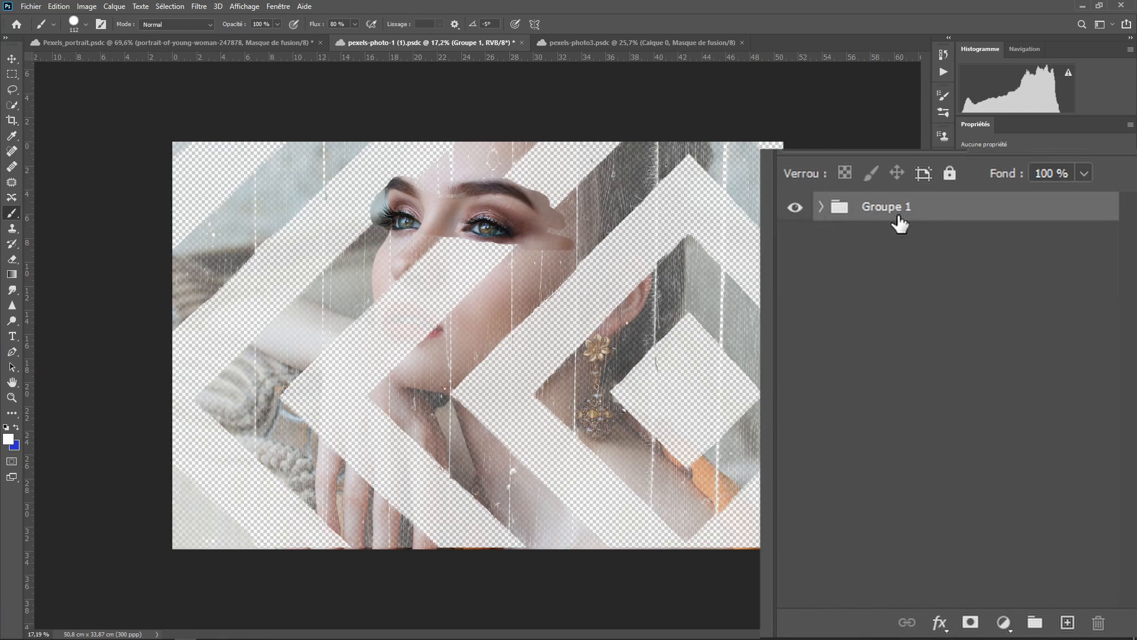
{"action": "left_click", "coordinate": [818, 214]}
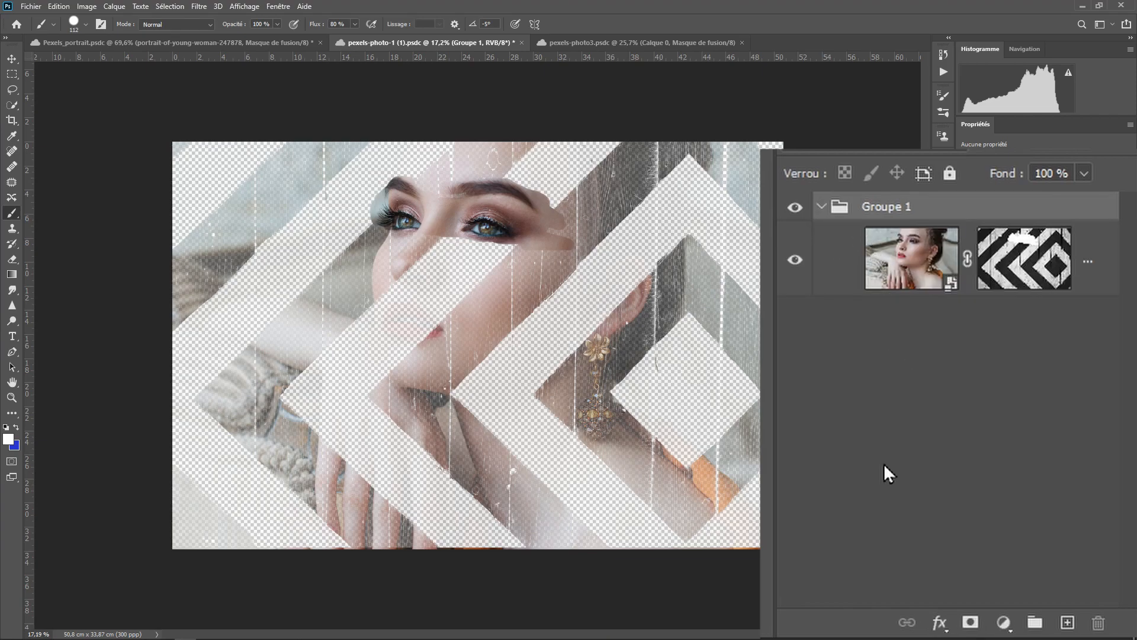
{"action": "left_click", "coordinate": [821, 211]}
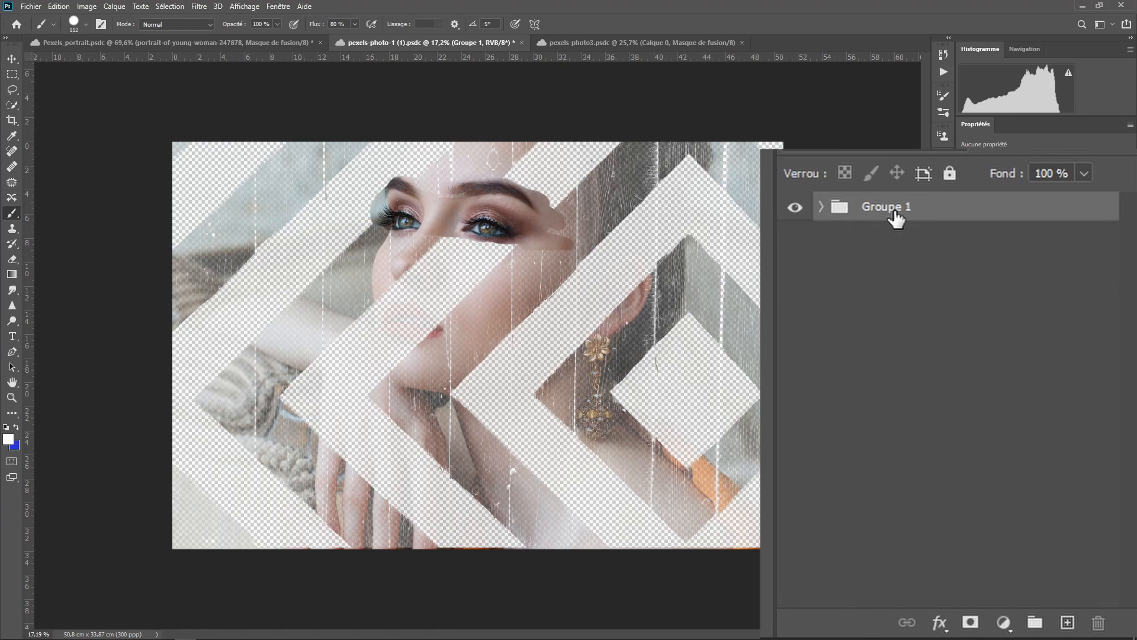
Add a layer mask to Groupe 1 and paint black with a 158 px brush over the photo's upper-right corner.
{"action": "left_click", "coordinate": [970, 623]}
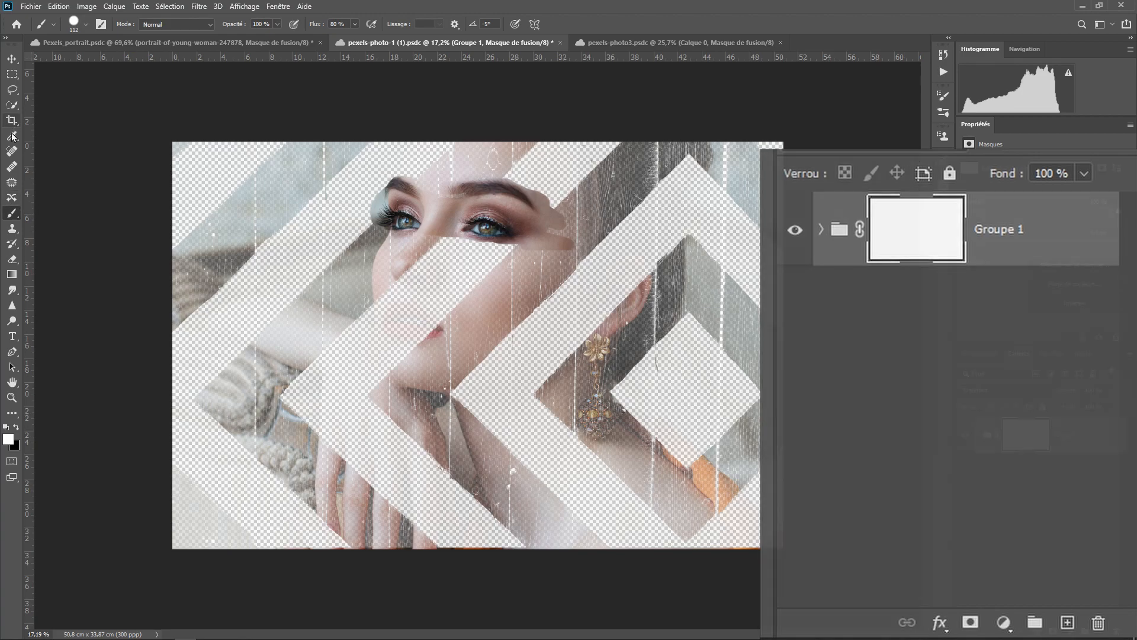
{"action": "left_click", "coordinate": [16, 428]}
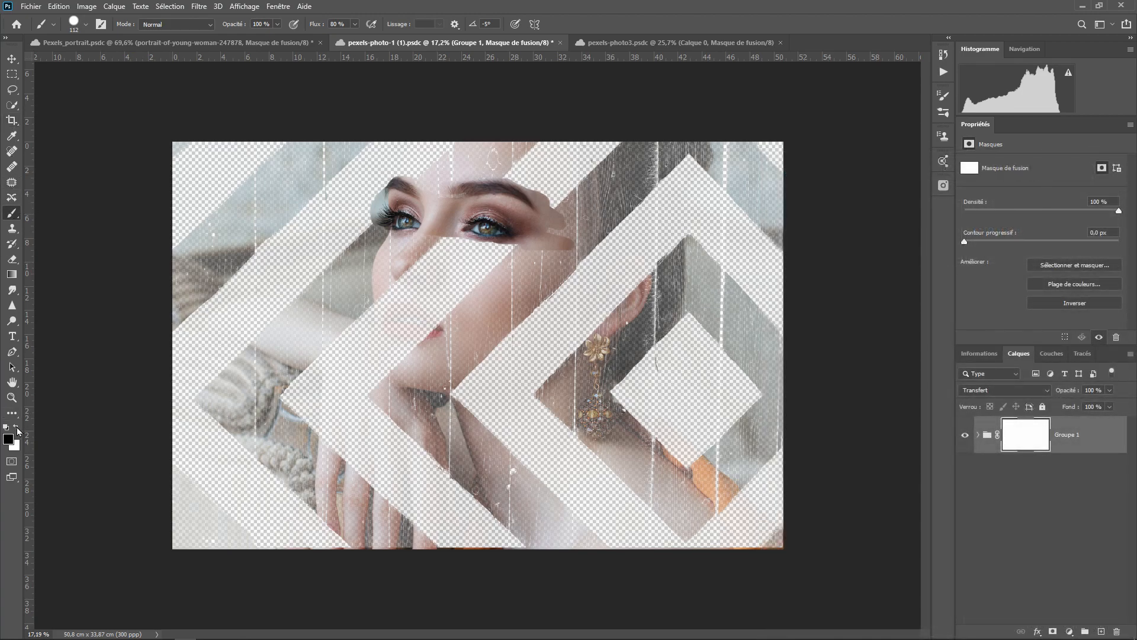
{"action": "right_click", "coordinate": [703, 303]}
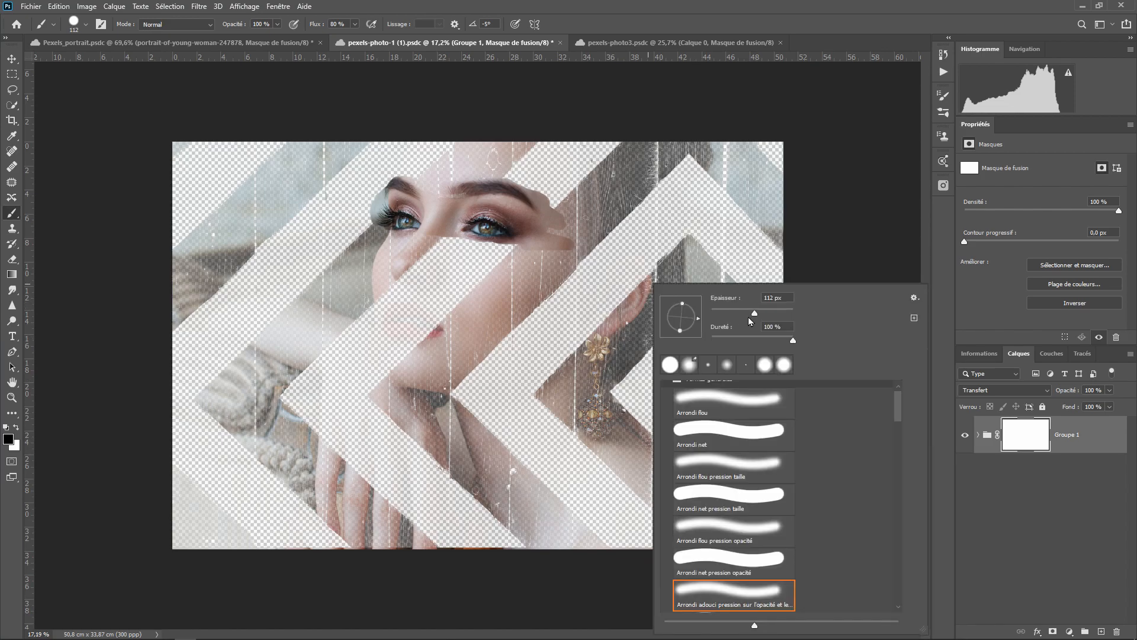
{"action": "left_click_drag", "start_coordinate": [765, 312], "coordinate": [764, 312]}
{"action": "mouse_move", "coordinate": [632, 109]}
{"action": "left_mouse_down"}
{"action": "mouse_move", "coordinate": [721, 224]}
{"action": "mouse_move", "coordinate": [673, 183]}
{"action": "mouse_move", "coordinate": [760, 195]}
{"action": "mouse_move", "coordinate": [728, 221]}
{"action": "left_mouse_up"}
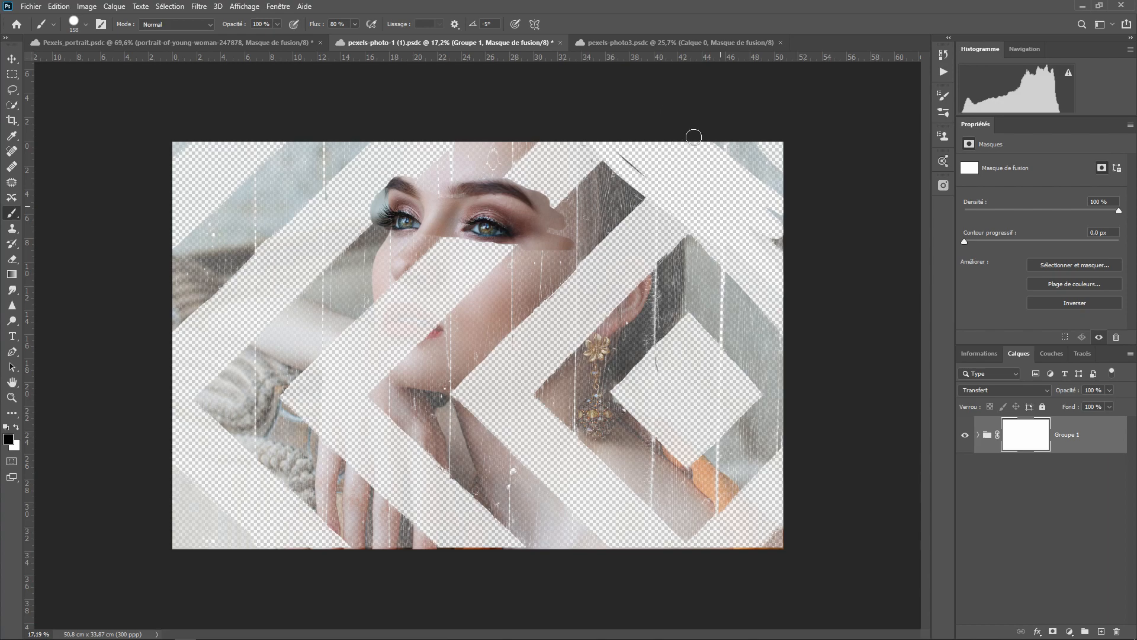
{"action": "mouse_move", "coordinate": [695, 119]}
{"action": "left_mouse_down"}
{"action": "mouse_move", "coordinate": [731, 122]}
{"action": "mouse_move", "coordinate": [791, 214]}
{"action": "left_mouse_up"}
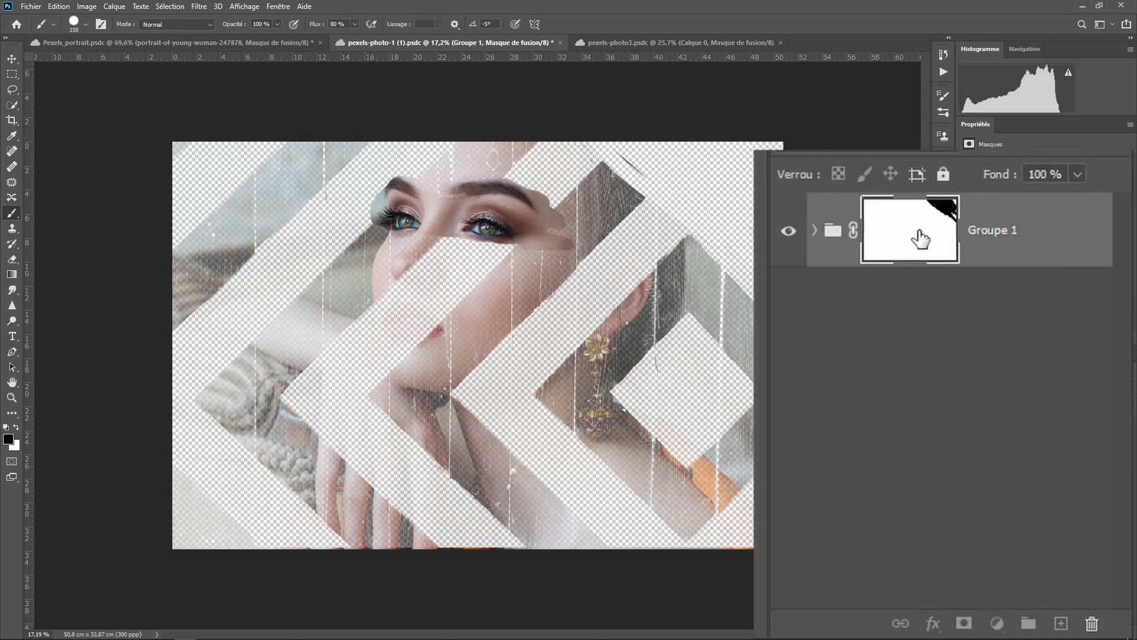
Delete the layer mask from Groupe 1.
{"action": "left_click_drag", "start_coordinate": [905, 224], "coordinate": [1092, 623]}
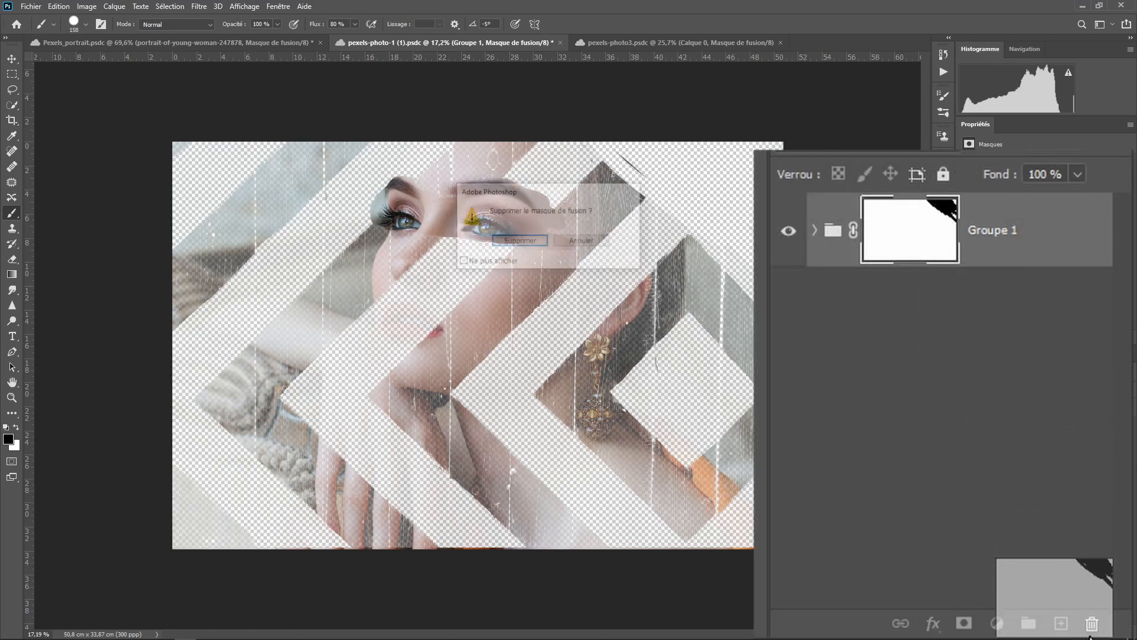
{"action": "left_click", "coordinate": [520, 241]}
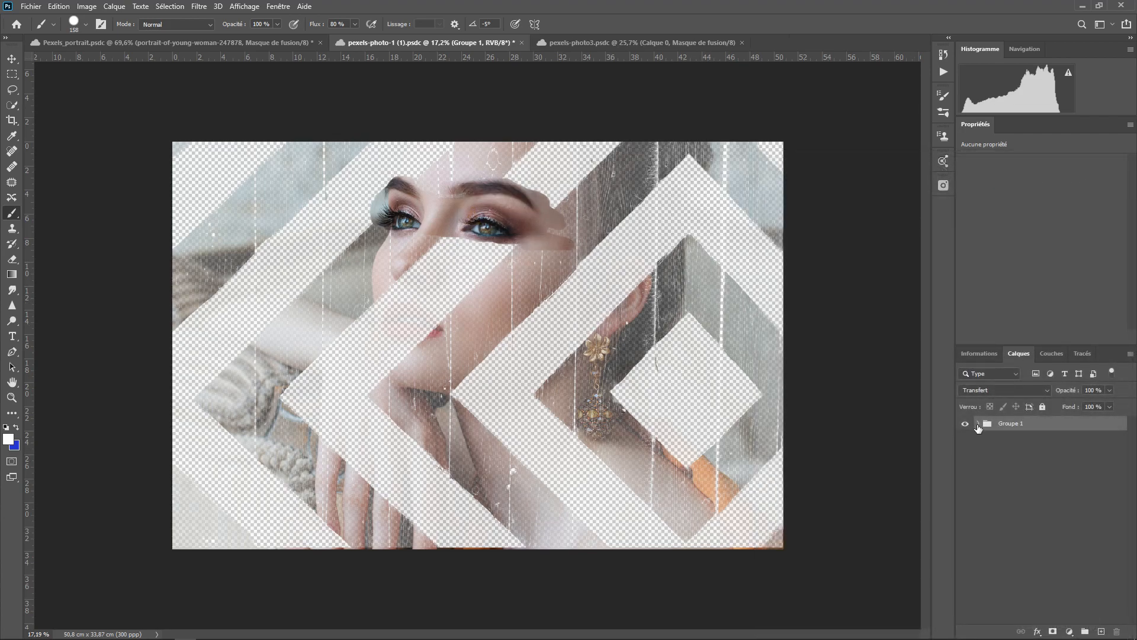
Expand Groupe 1 and set the density of the photo layer's striped mask to 35%.
{"action": "left_click", "coordinate": [978, 423]}
{"action": "left_click", "coordinate": [997, 450]}
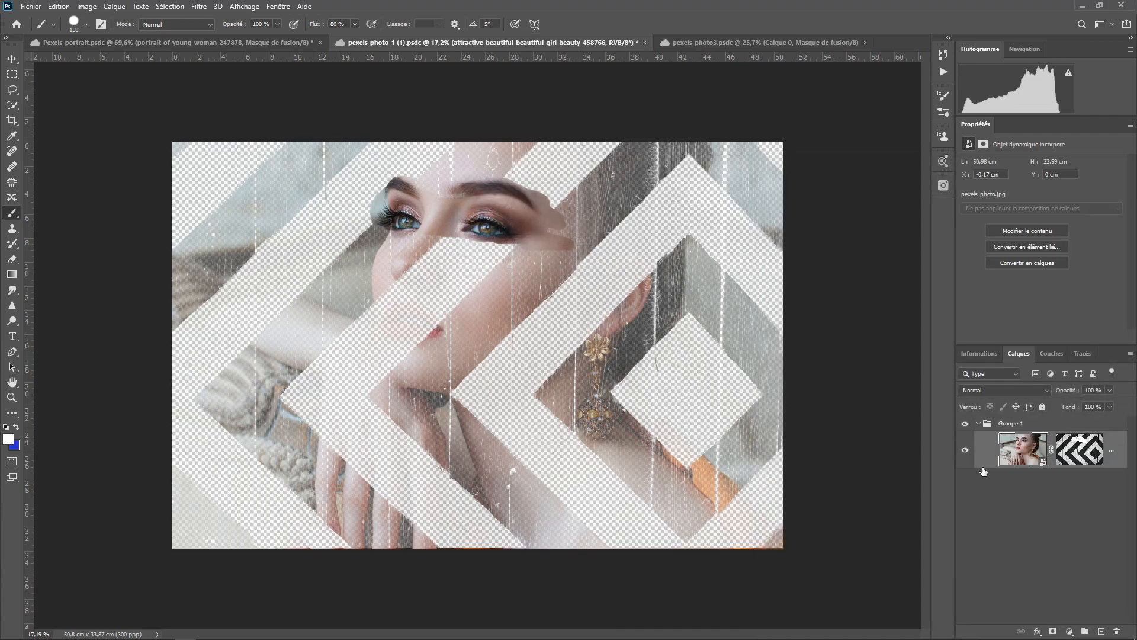
{"action": "left_click", "coordinate": [1074, 456]}
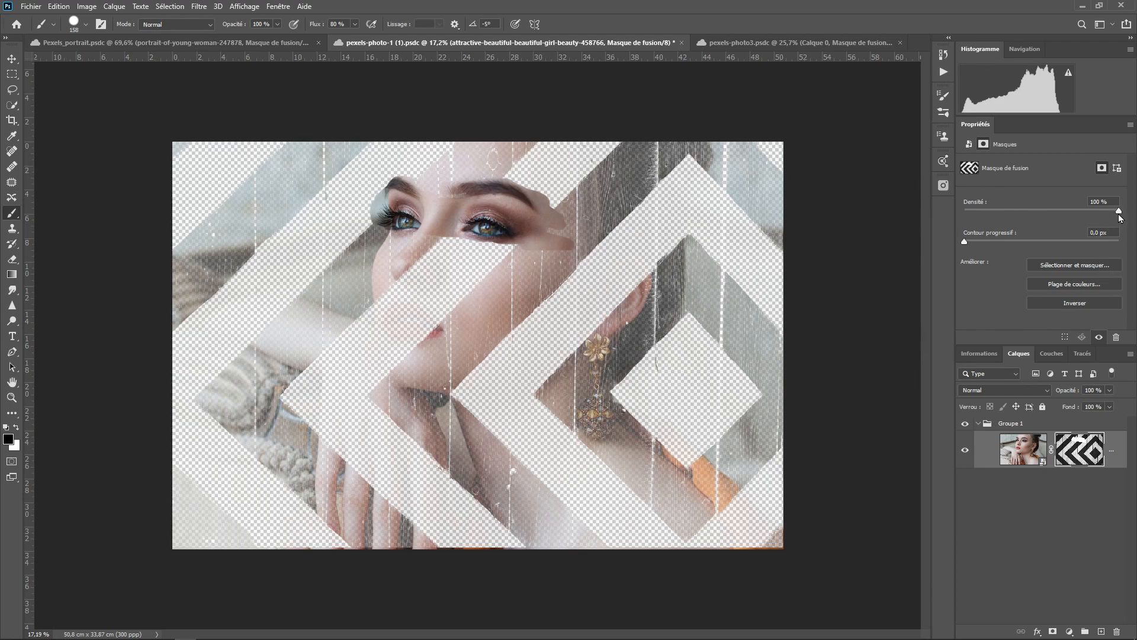
{"action": "left_click_drag", "start_coordinate": [1119, 211], "coordinate": [1033, 211]}
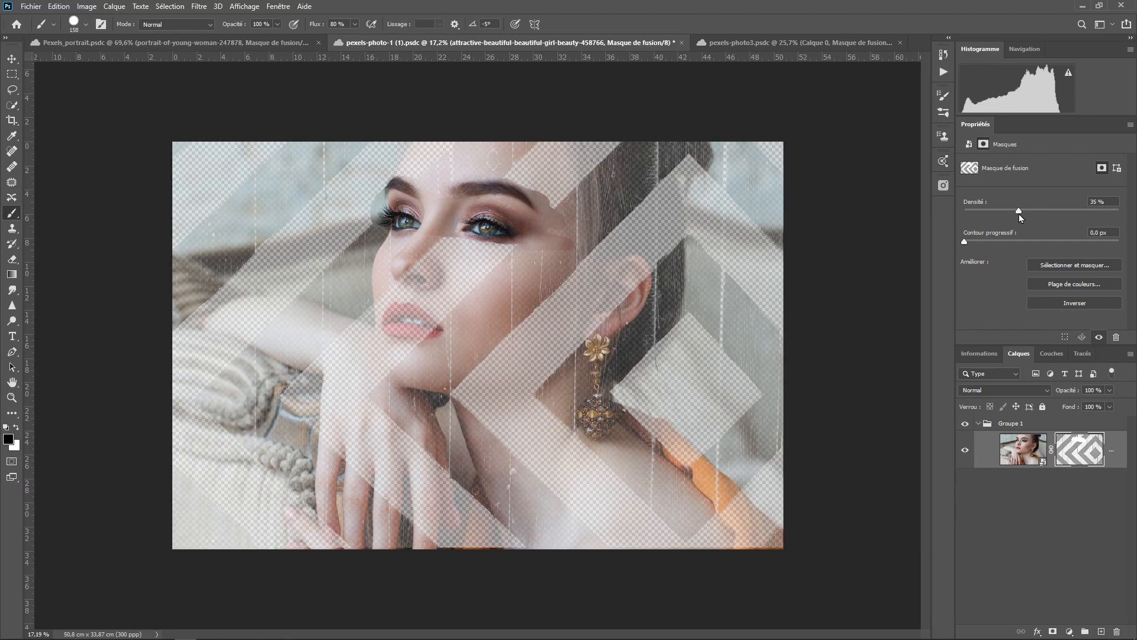
Add a yellow solid colour fill layer (#ffec36) and place it beneath the photo layer inside Groupe 1.
{"action": "left_click", "coordinate": [1071, 633]}
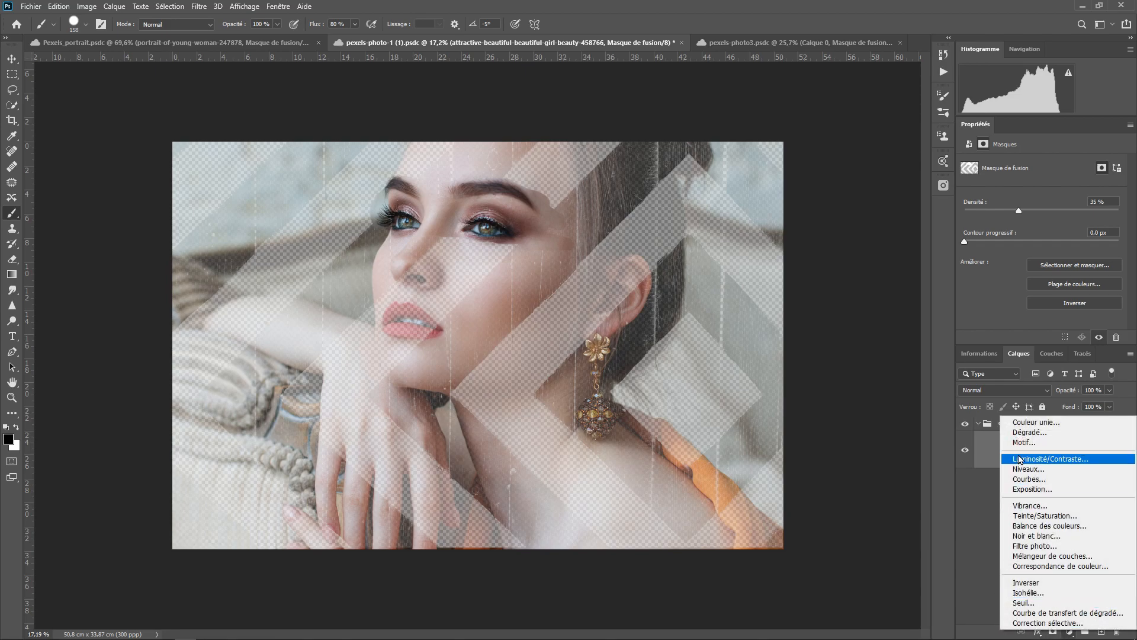
{"action": "left_click", "coordinate": [1024, 422]}
{"action": "left_click", "coordinate": [814, 369]}
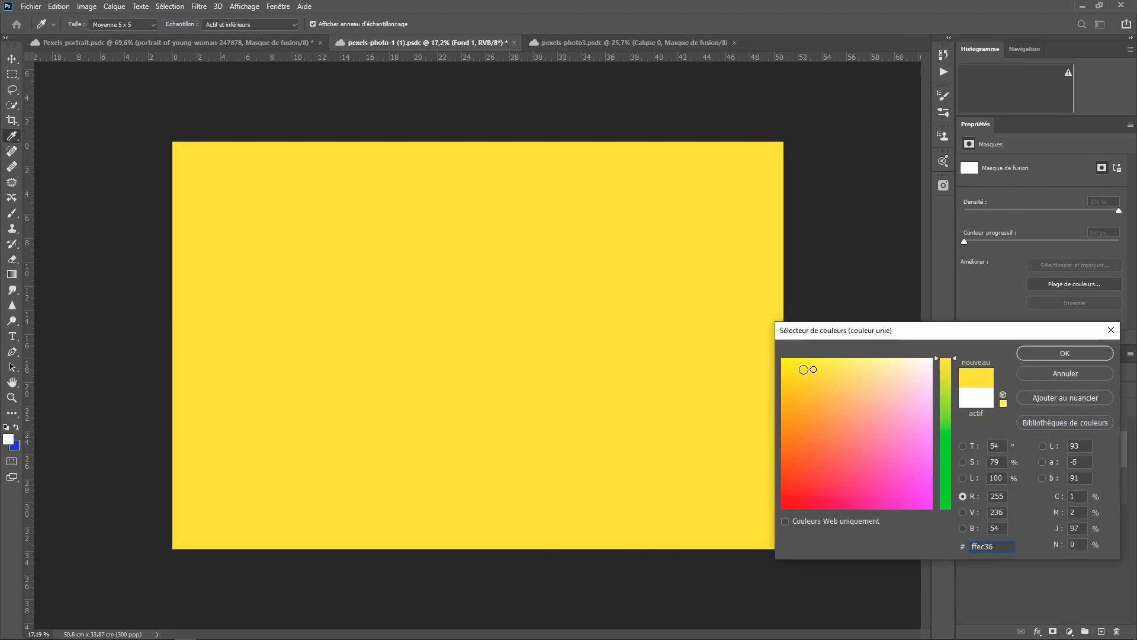
{"action": "left_click", "coordinate": [1065, 353]}
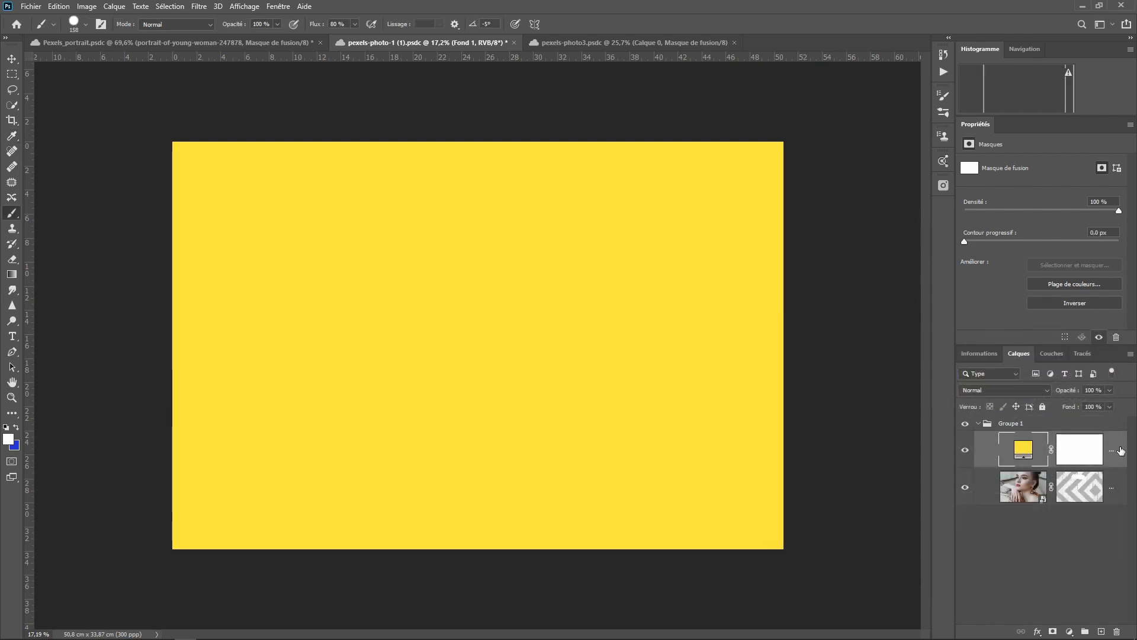
{"action": "left_click_drag", "start_coordinate": [1091, 459], "coordinate": [1079, 489]}
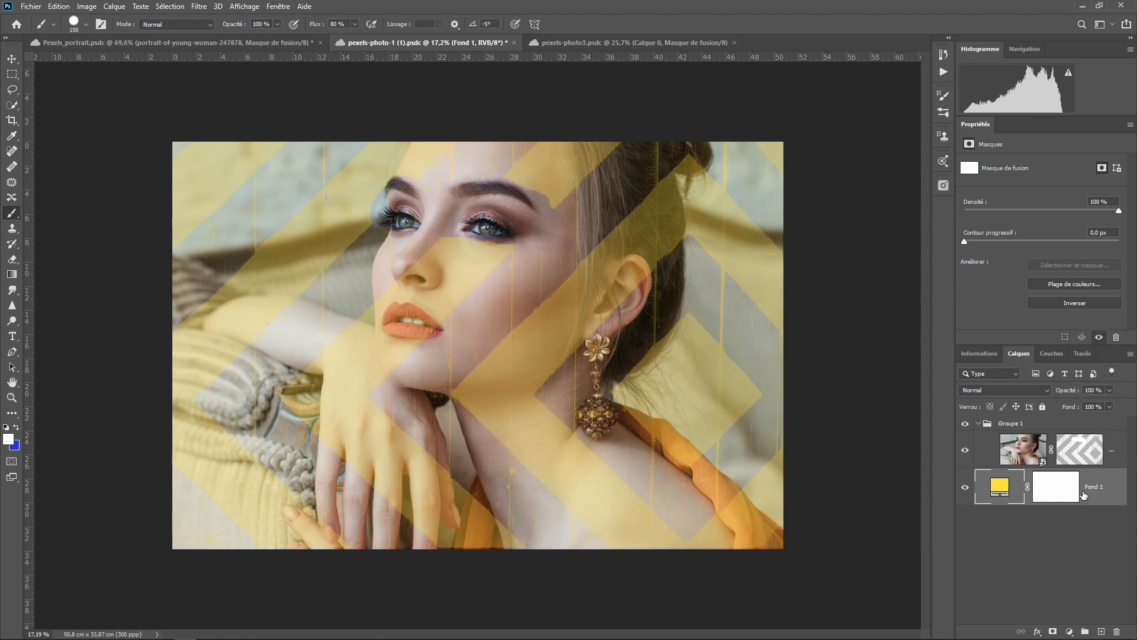
Try different densities on the photo's striped mask, ending at 39%, and feather the mask by 106,3 px.
{"action": "left_click", "coordinate": [1093, 457]}
{"action": "left_click_drag", "start_coordinate": [1020, 212], "coordinate": [1119, 211]}
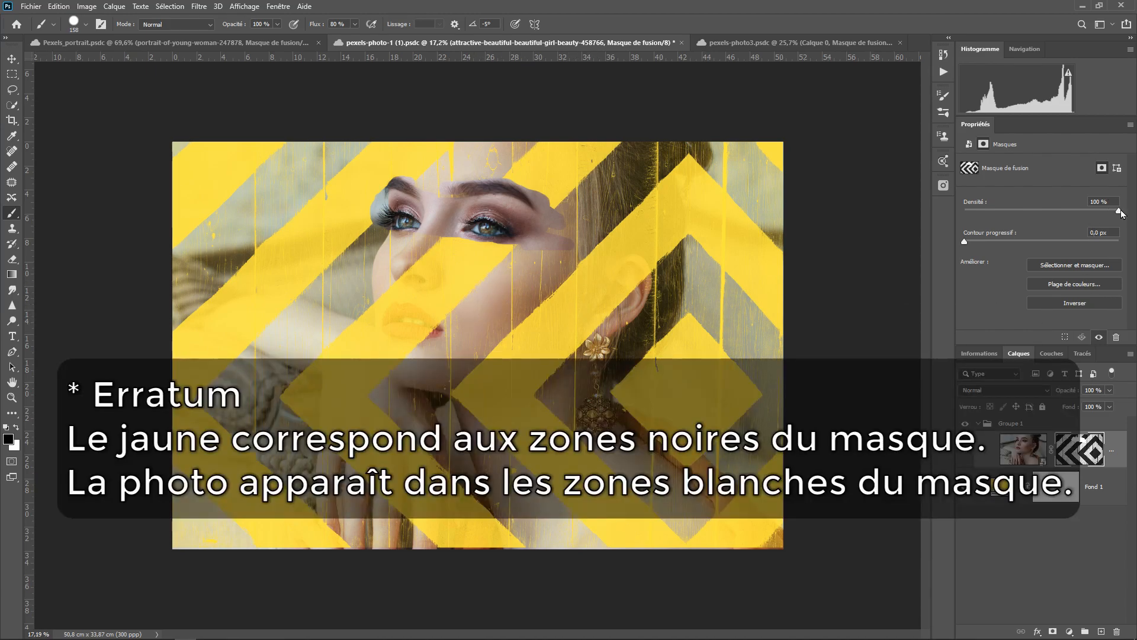
{"action": "left_click_drag", "start_coordinate": [1119, 212], "coordinate": [1012, 216]}
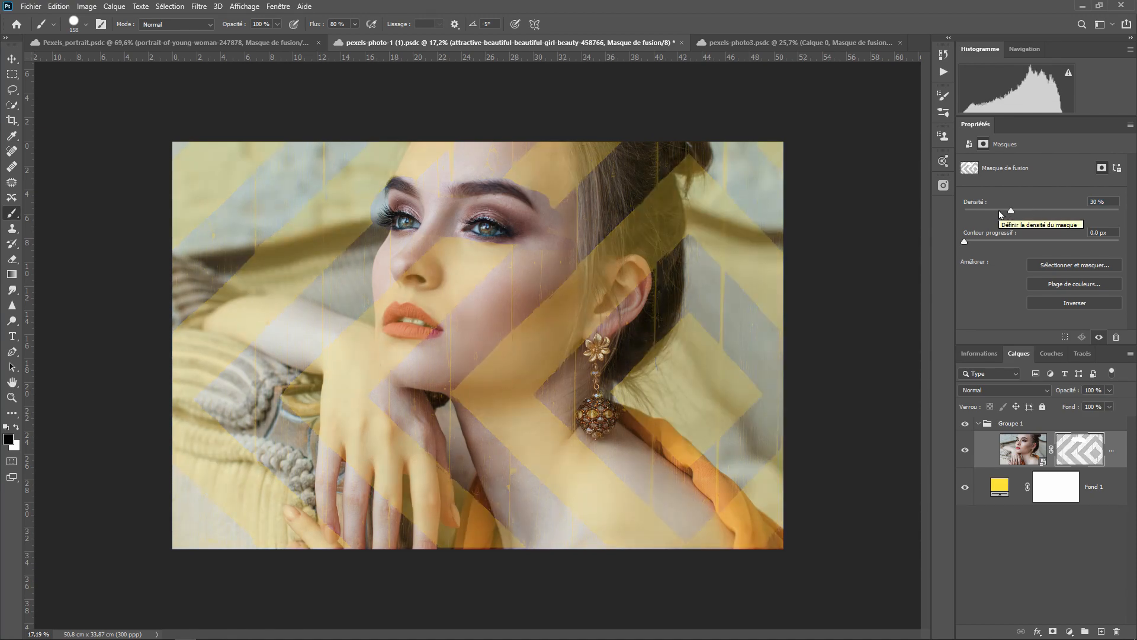
{"action": "left_click_drag", "start_coordinate": [1000, 212], "coordinate": [993, 213]}
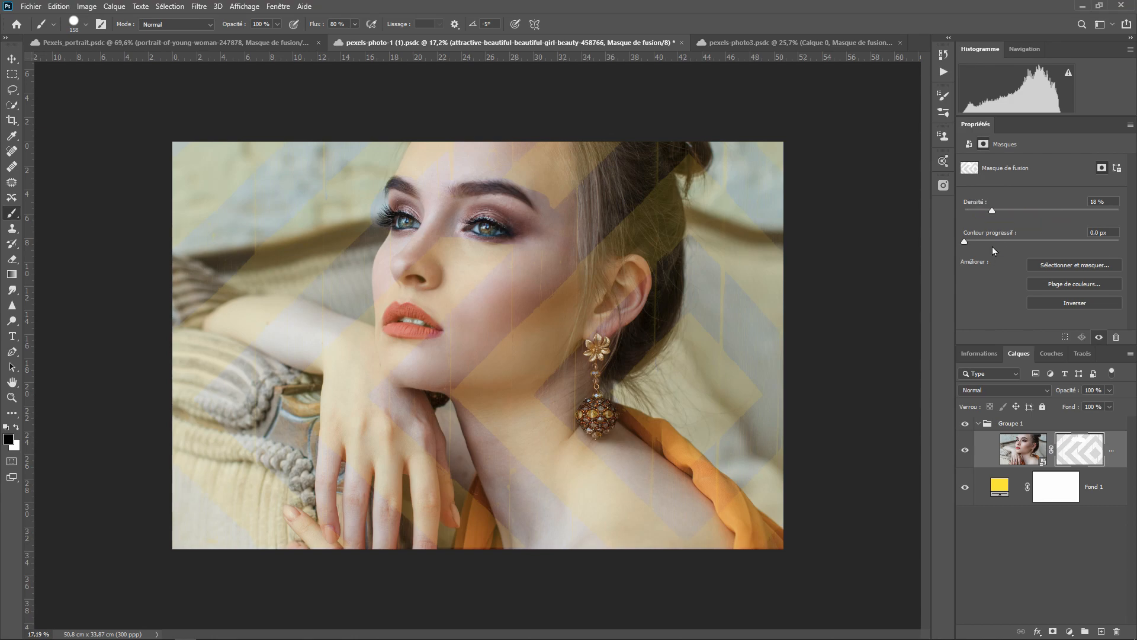
{"action": "left_click_drag", "start_coordinate": [992, 213], "coordinate": [1025, 212]}
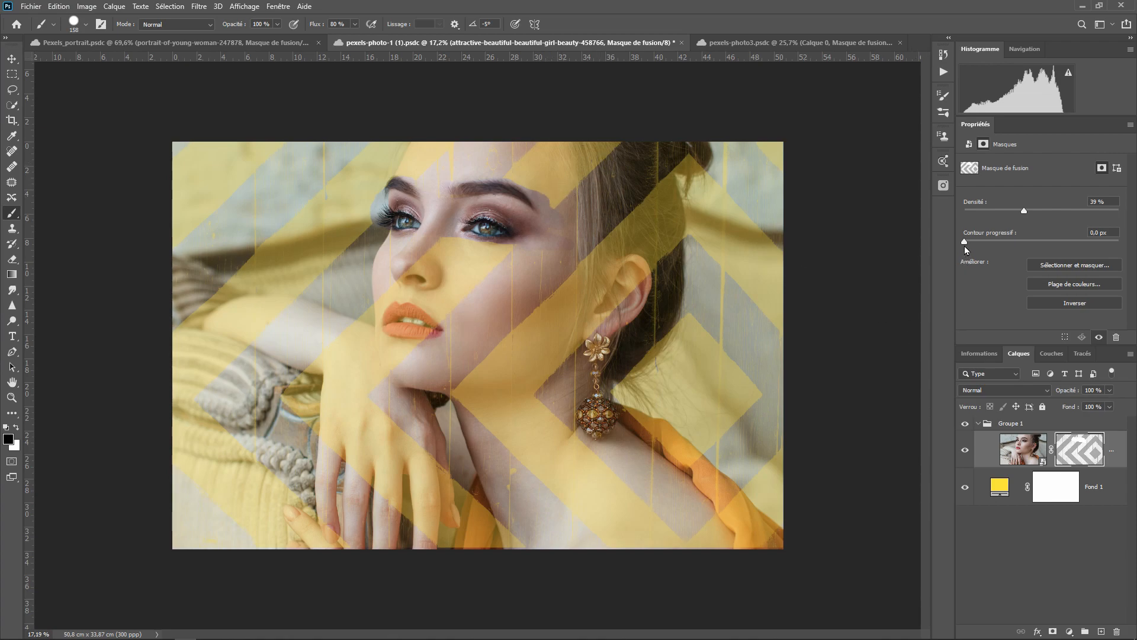
{"action": "left_click_drag", "start_coordinate": [966, 244], "coordinate": [1051, 243]}
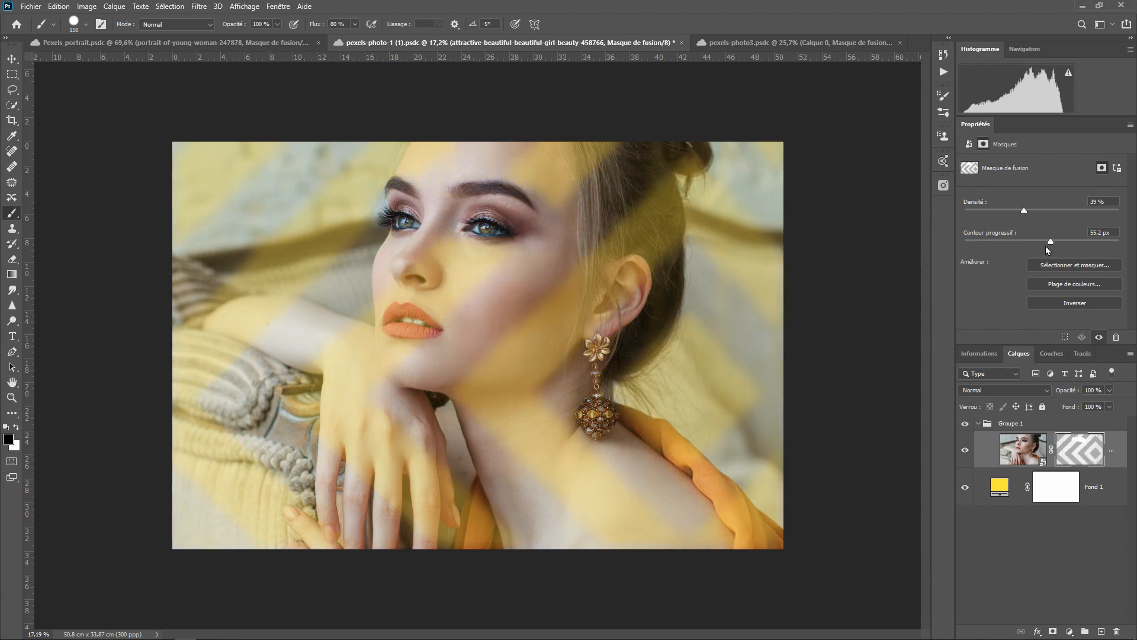
{"action": "left_click_drag", "start_coordinate": [1046, 247], "coordinate": [1065, 237]}
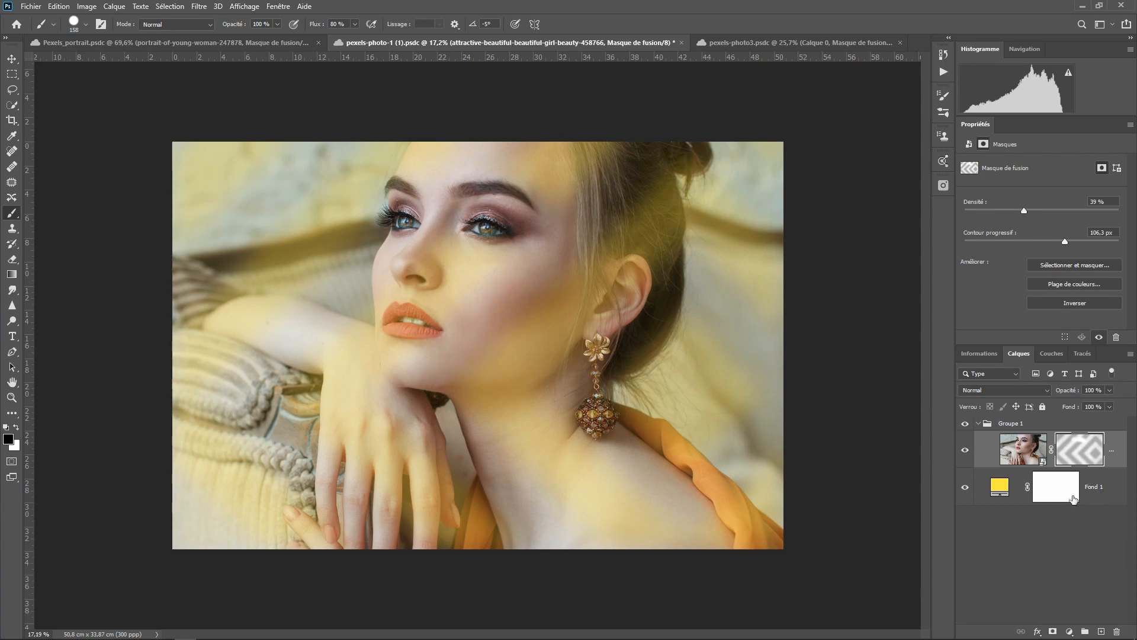
Display the mask alone, set its feather to 50,5 px and its density to 82%, and return to the normal image view.
{"action": "left_click", "coordinate": [1081, 453], "text": "alt"}
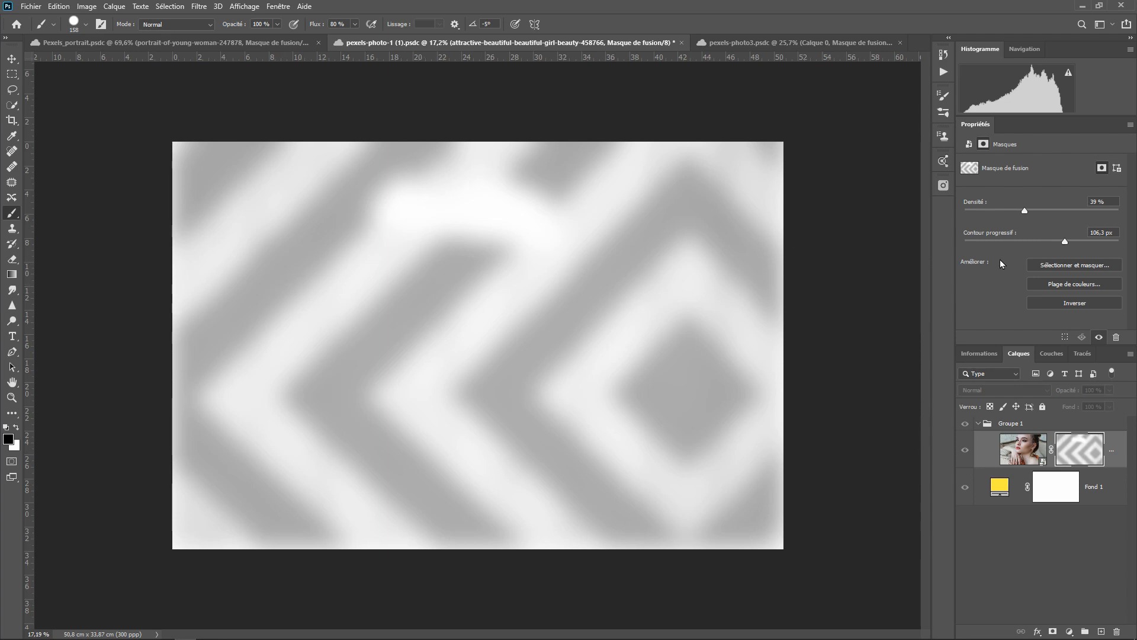
{"action": "left_click_drag", "start_coordinate": [1064, 241], "coordinate": [1093, 212]}
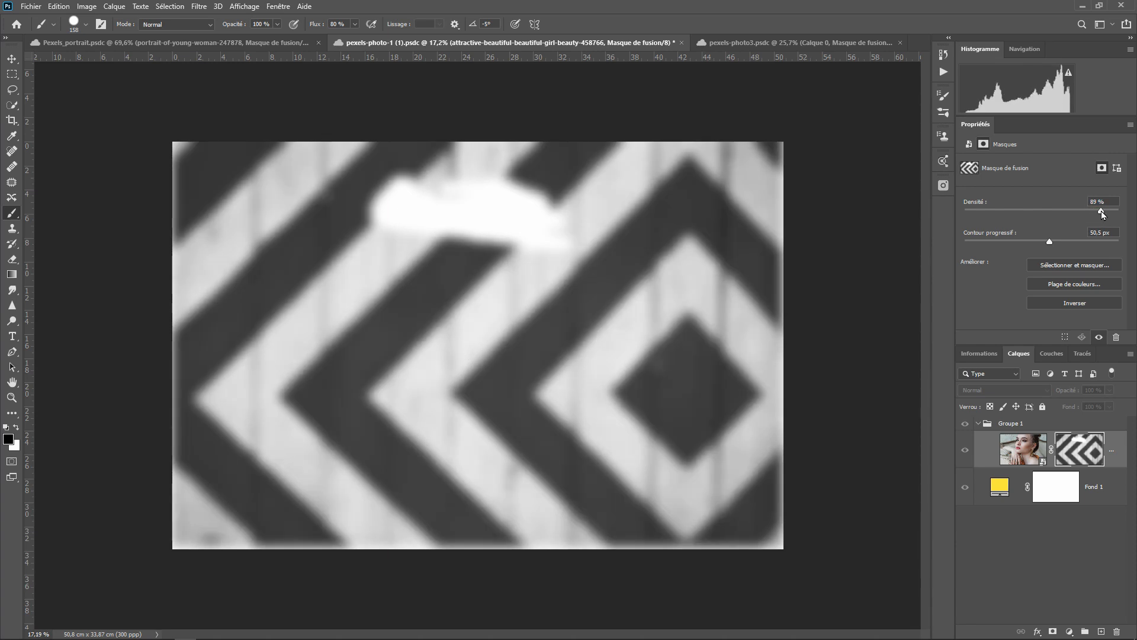
{"action": "left_click_drag", "start_coordinate": [1103, 214], "coordinate": [1094, 215]}
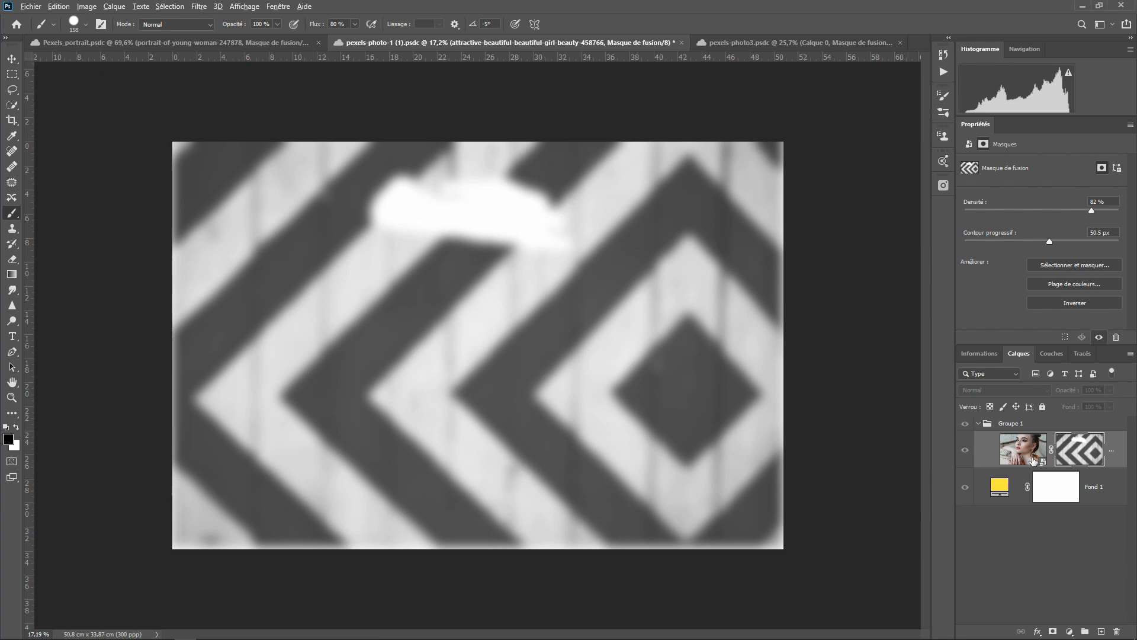
{"action": "left_click", "coordinate": [1079, 453], "text": "alt"}
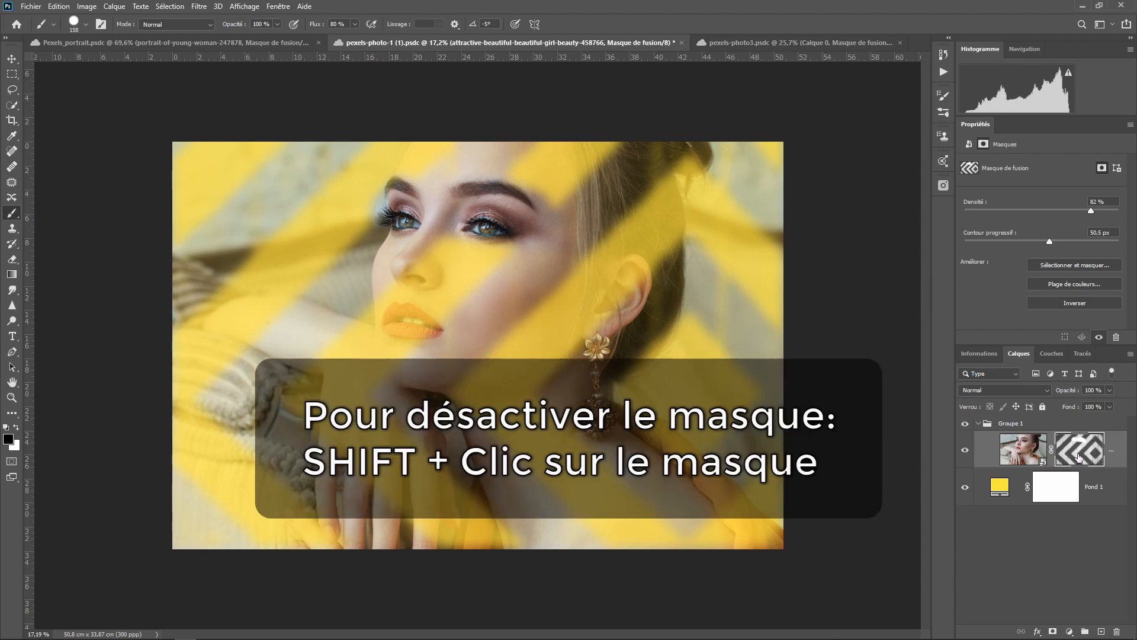
Disable the photo layer's striped mask and save the document.
{"action": "left_click", "coordinate": [1078, 457], "text": "shift"}
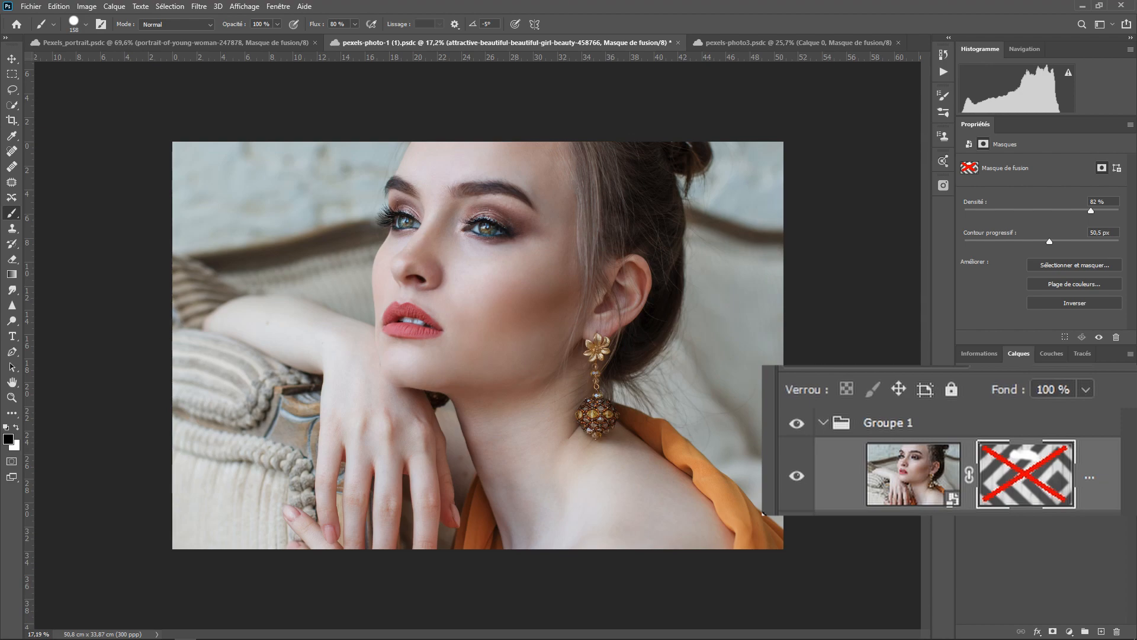
{"action": "key", "text": "ctrl+s"}
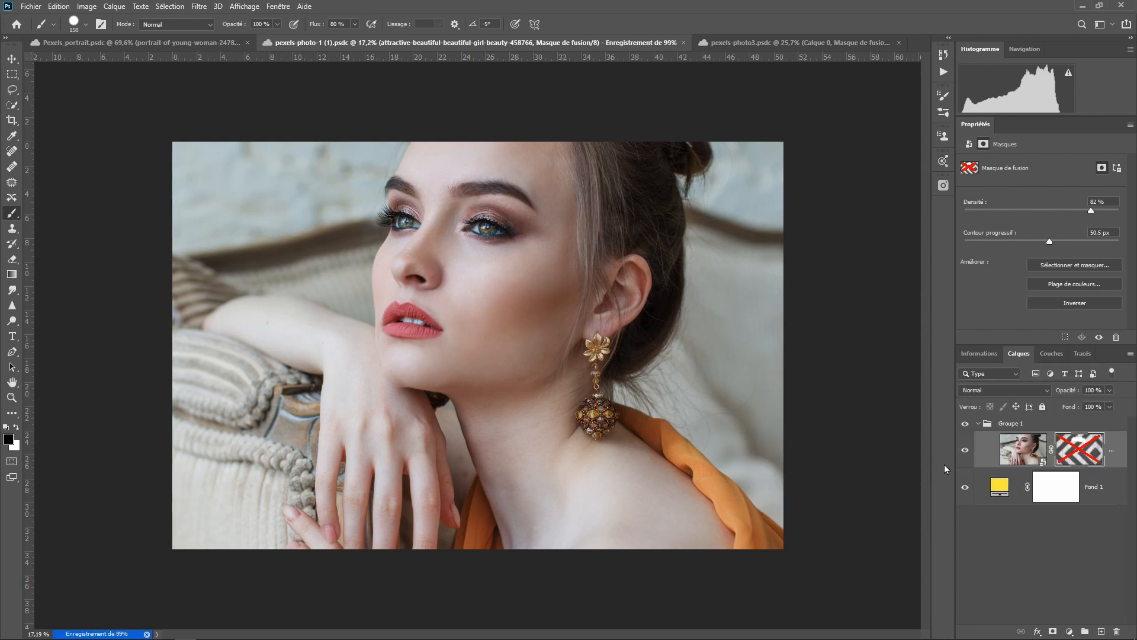